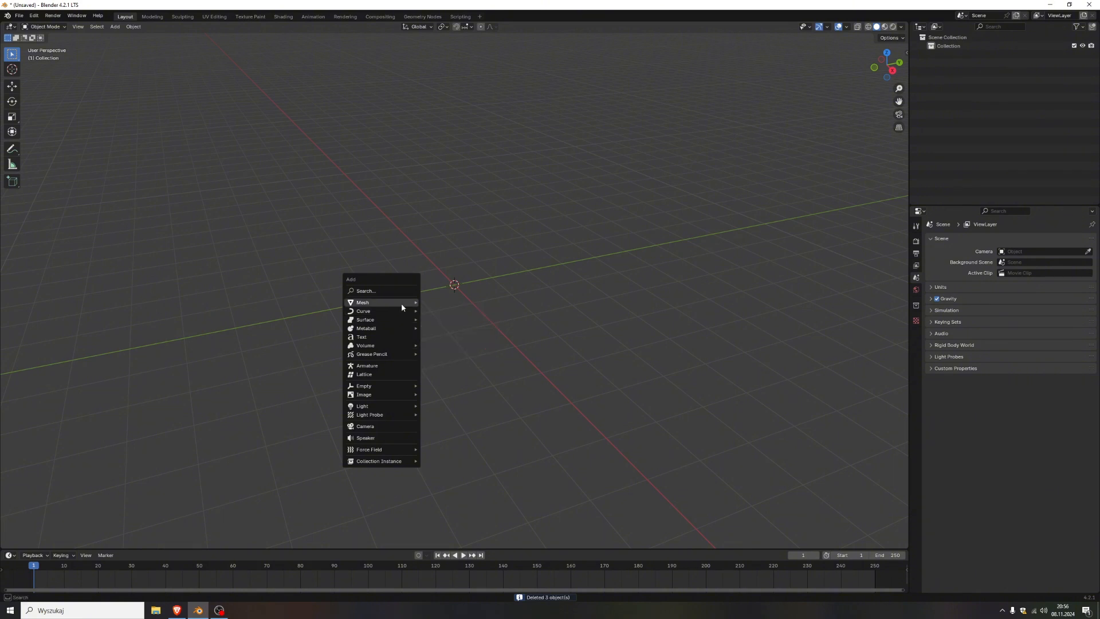
Add a cube mesh at the world origin.
mouse_move(412, 302)
click(451, 307)
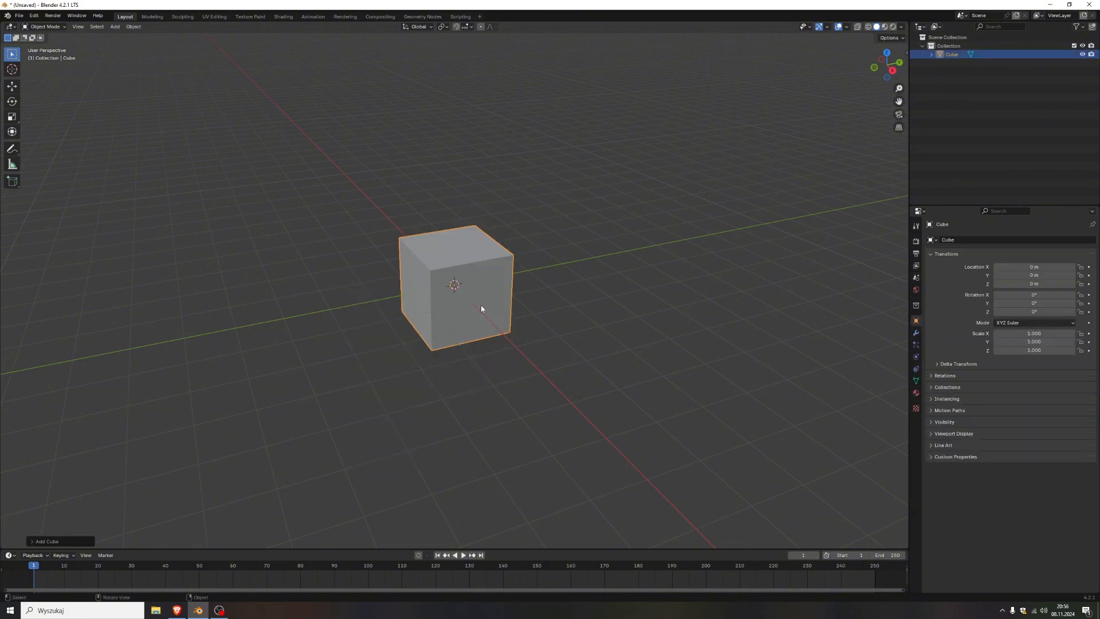
mouse_move(543, 370)
middle_down()
mouse_move(516, 361)
mouse_move(549, 356)
middle_up()
click(549, 356)
click(456, 283)
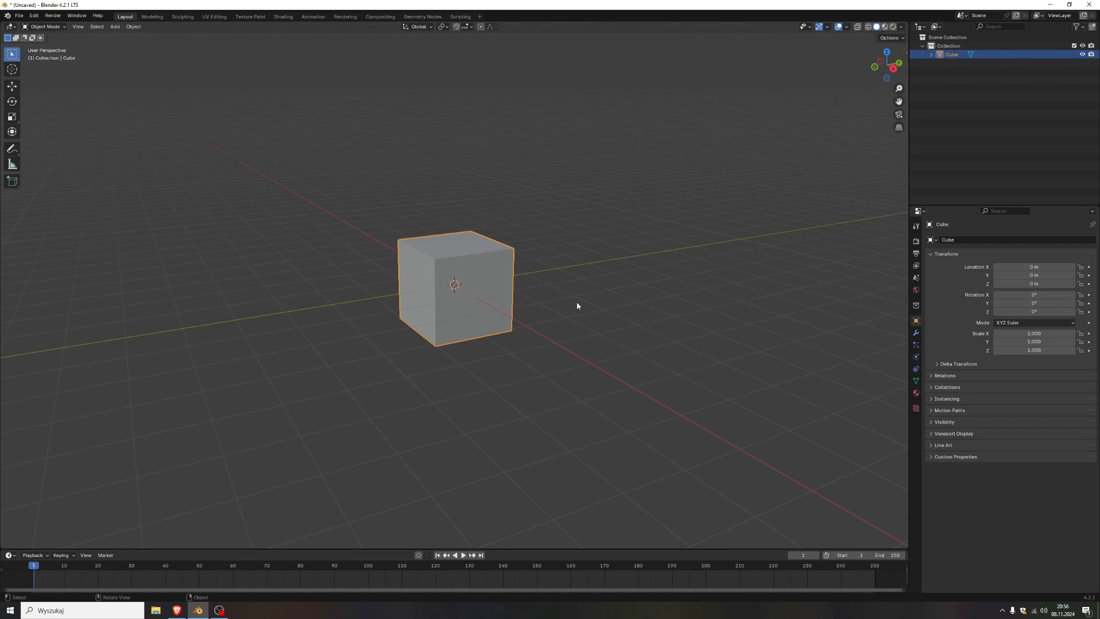
Stretch the cube along the Y axis to a scale of about 2.2.
key(s)
key(y)
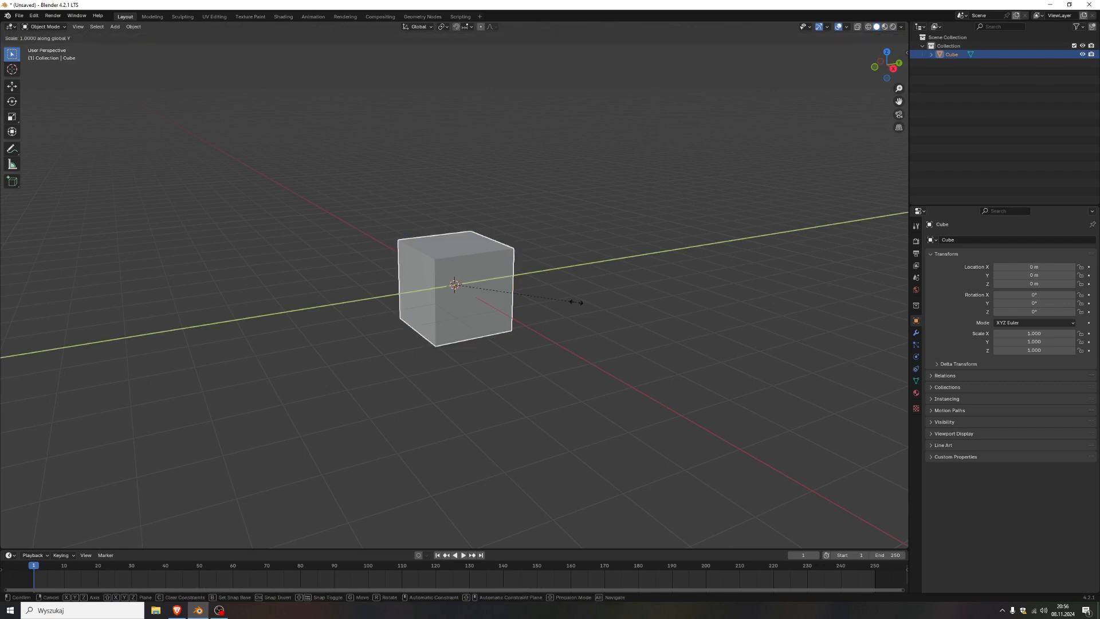
click(719, 308)
middle_drag(685, 344, 641, 373)
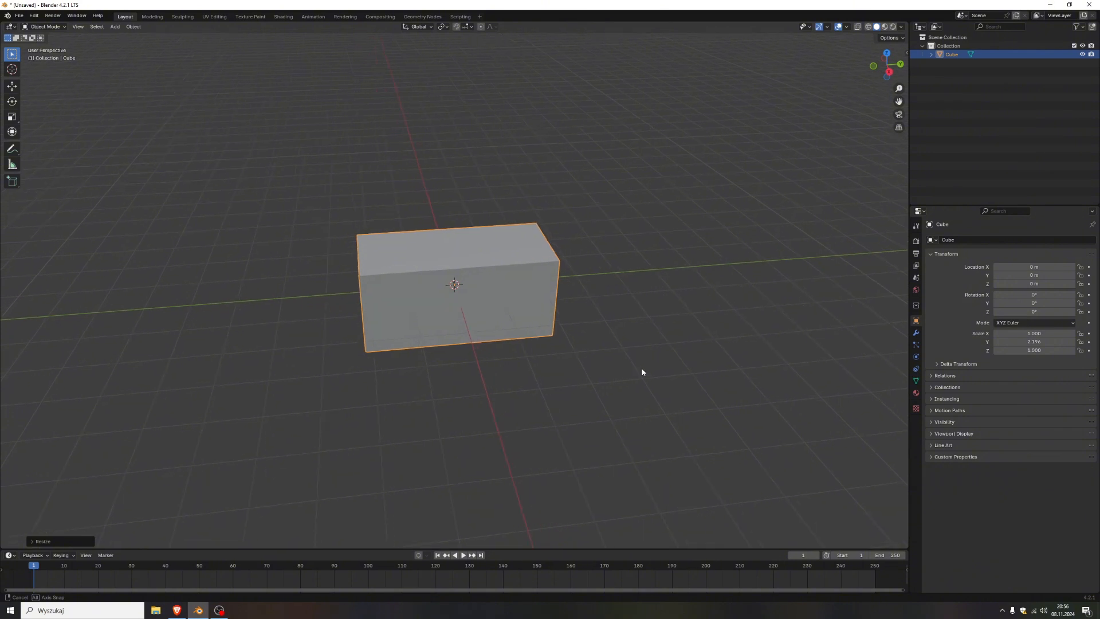
In Edit Mode, add one centred loop cut across the stretched cube's length, dividing it into two halves along Y.
key(Tab)
key(3)
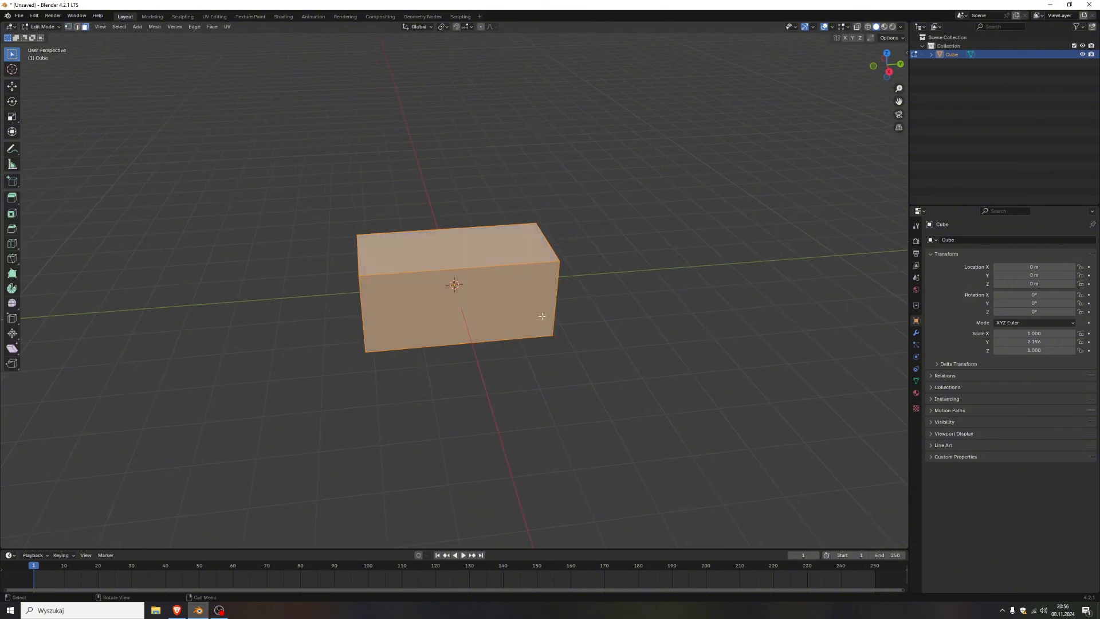
key(ctrl+r)
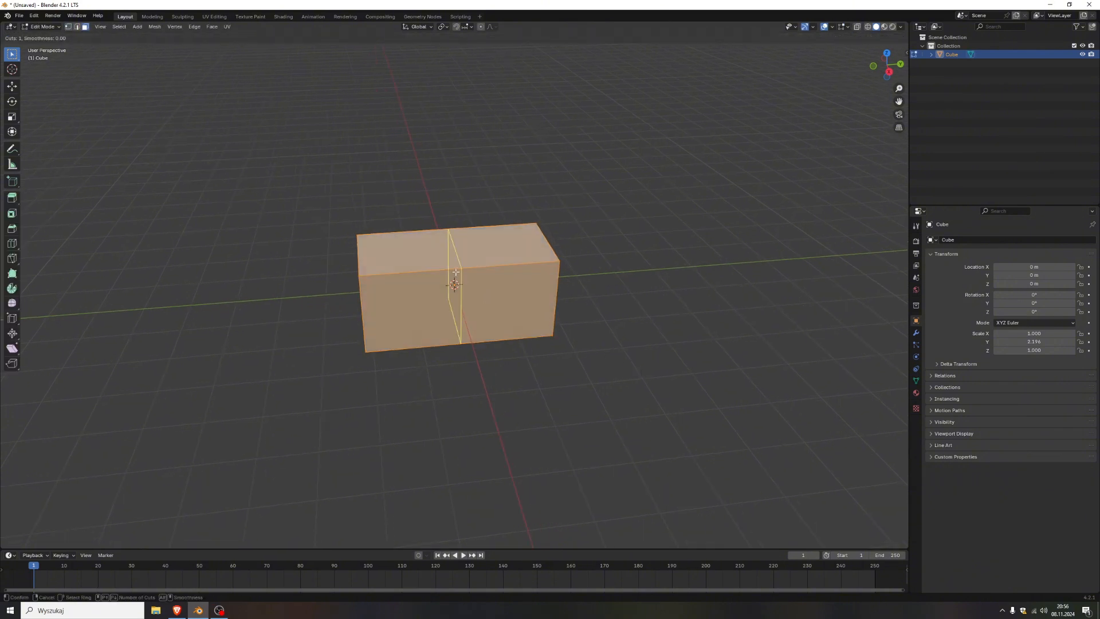
click(456, 272)
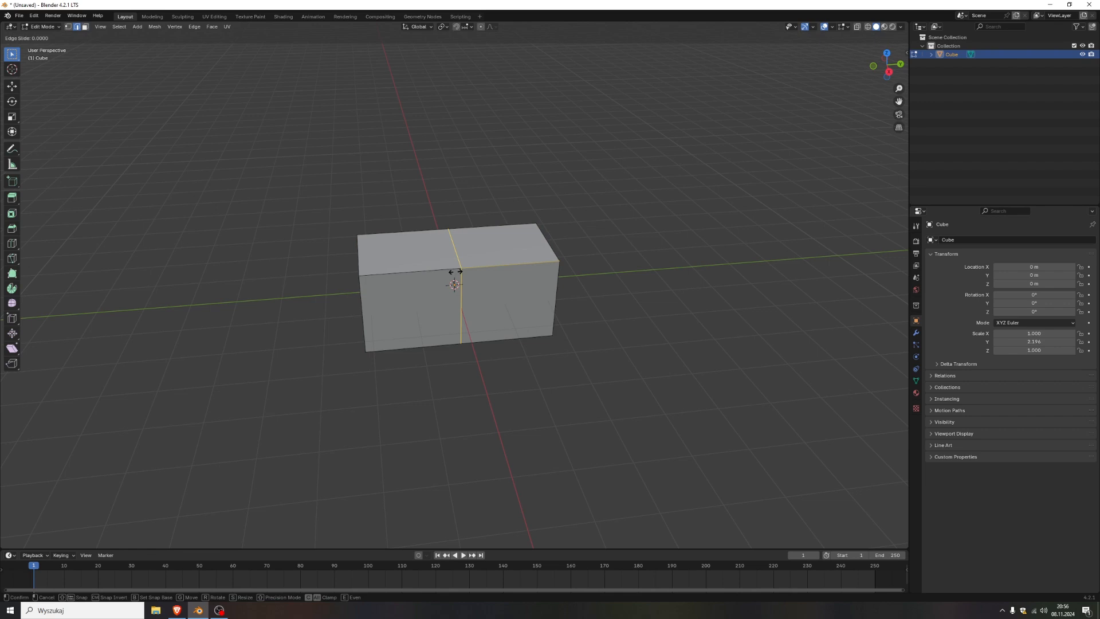
click(455, 271)
Dissolve the four end vertices on the box's positive Y side using a see-through wireframe view, and return to solid shading.
key(1)
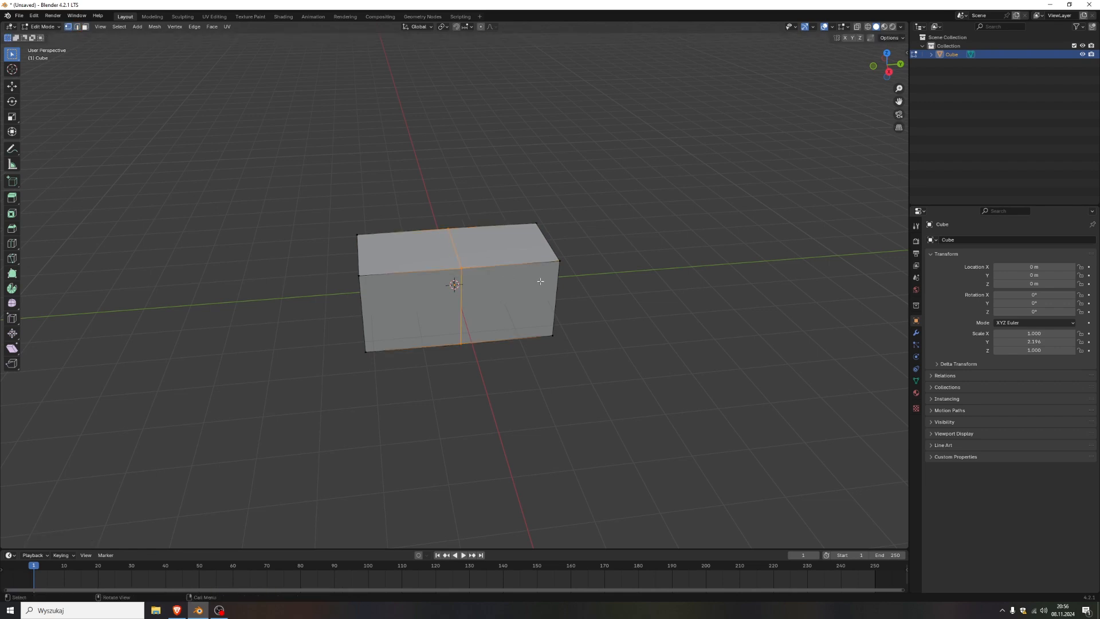
click(856, 26)
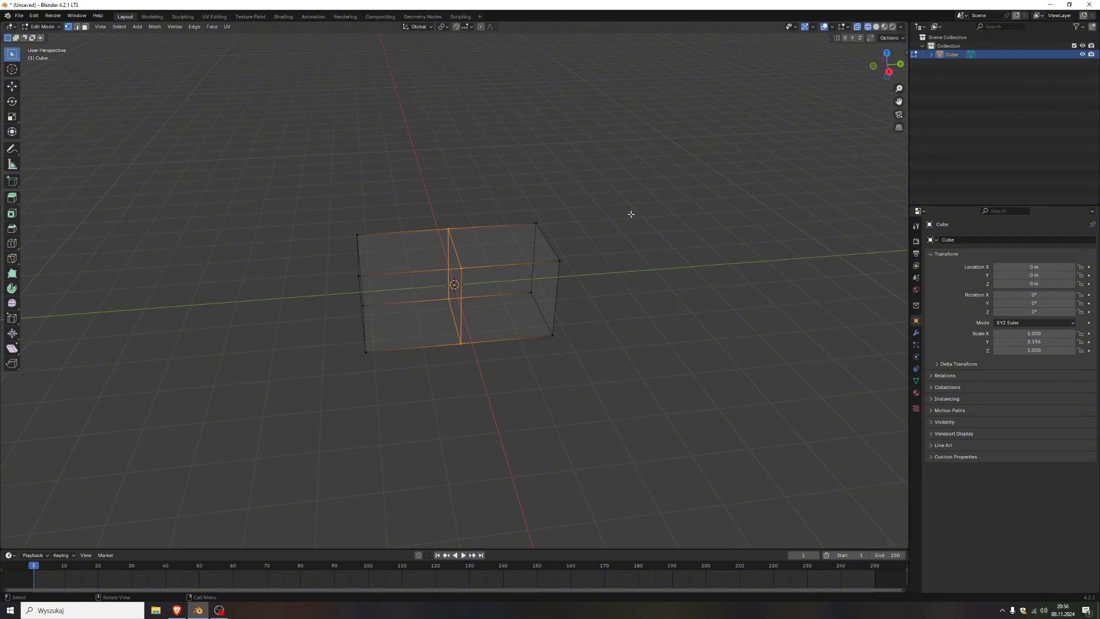
drag(631, 183, 522, 388)
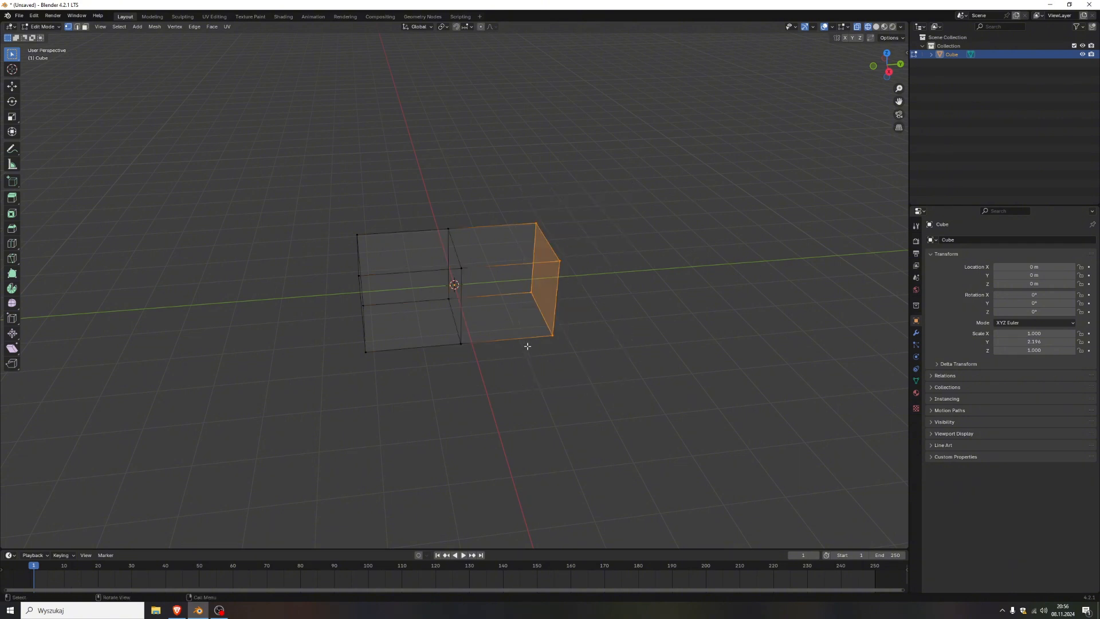
key(x)
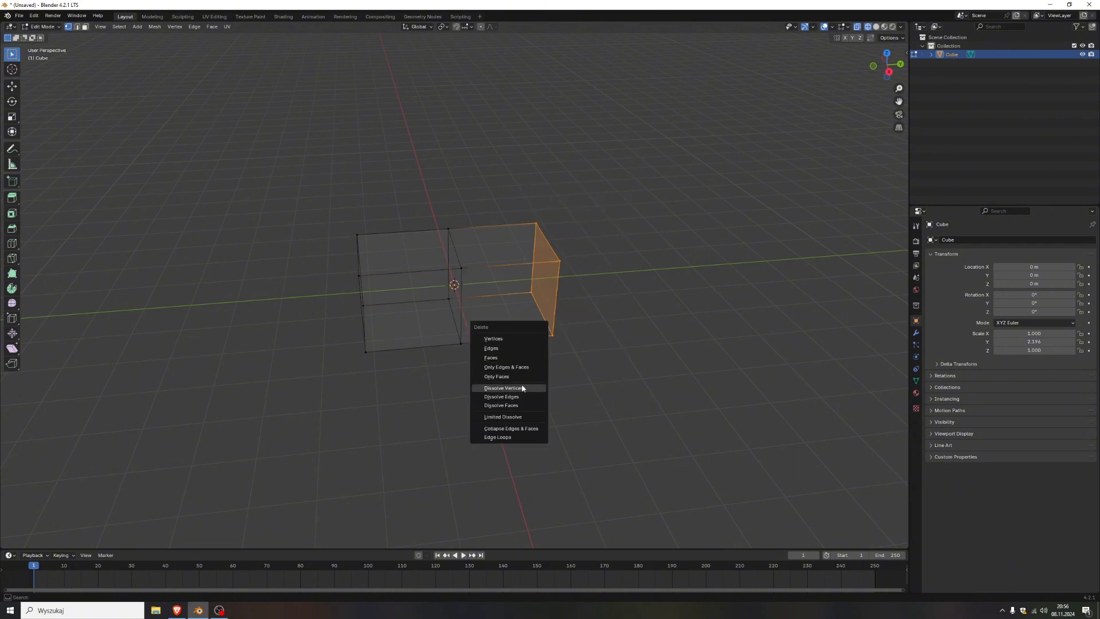
click(522, 387)
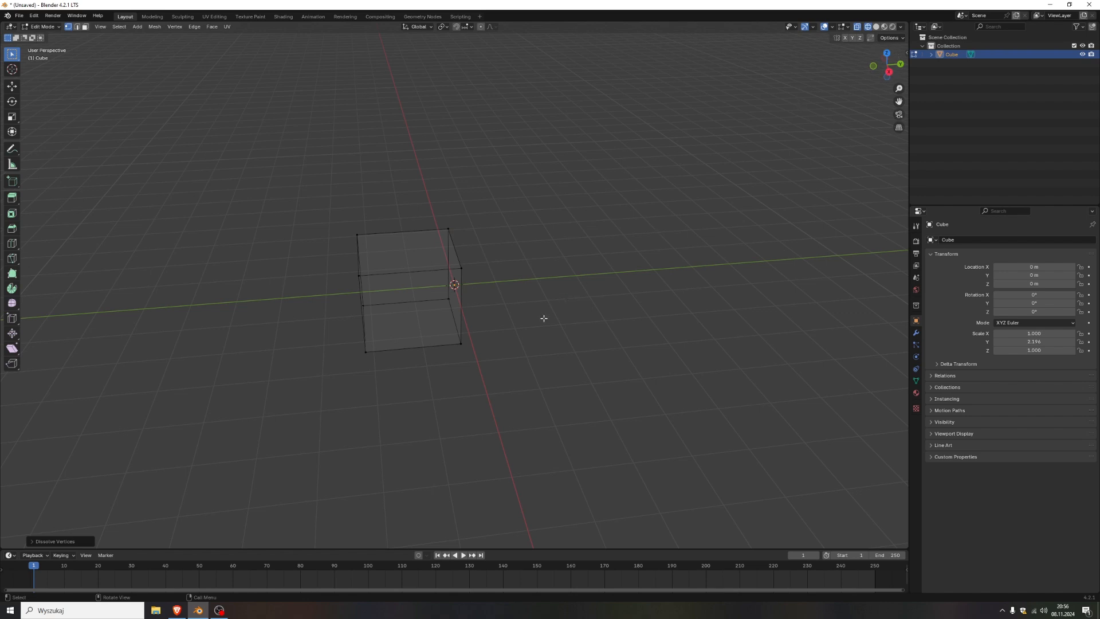
mouse_move(479, 367)
middle_down()
mouse_move(466, 364)
mouse_move(476, 361)
middle_up()
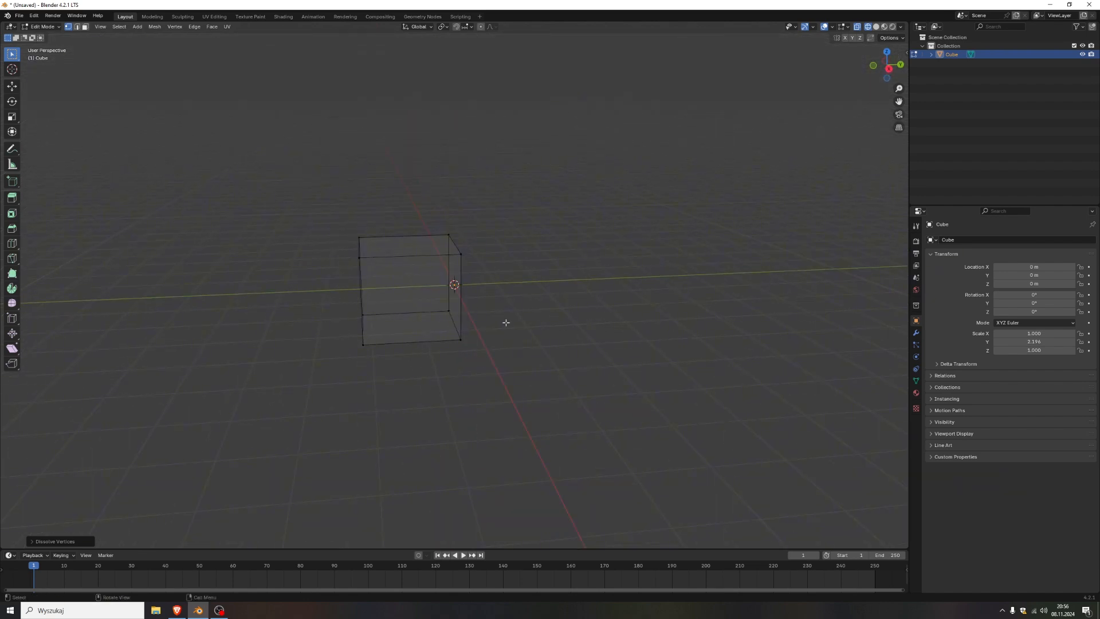
click(876, 26)
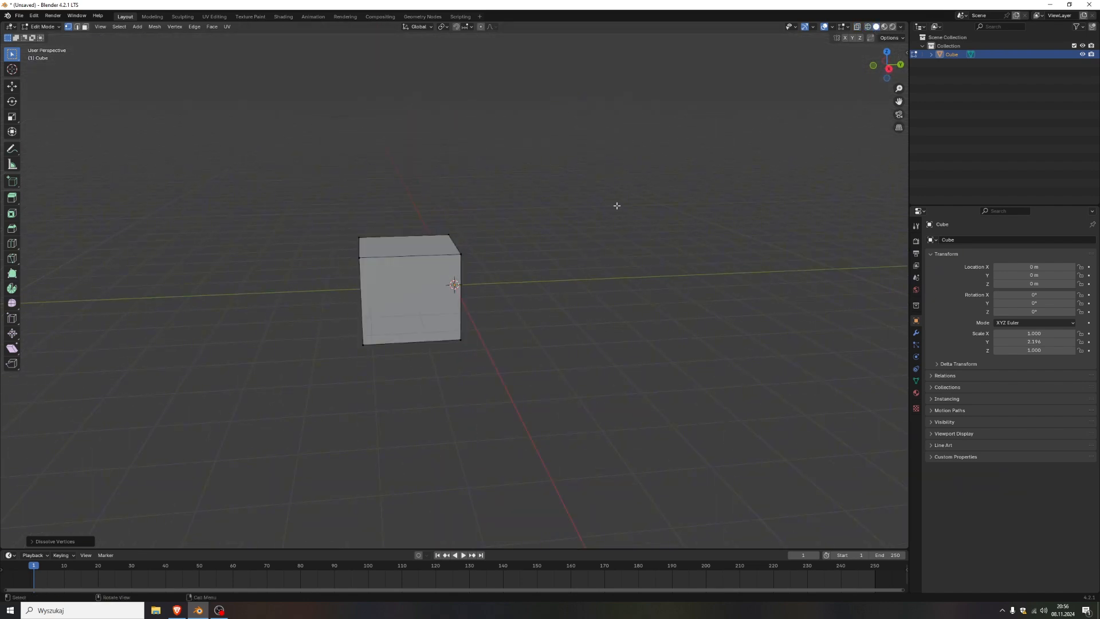
Add two vertical loop cuts across the remaining half, splitting its length along Y into roughly equal thirds.
scroll(403, 318, up, 2)
key(3)
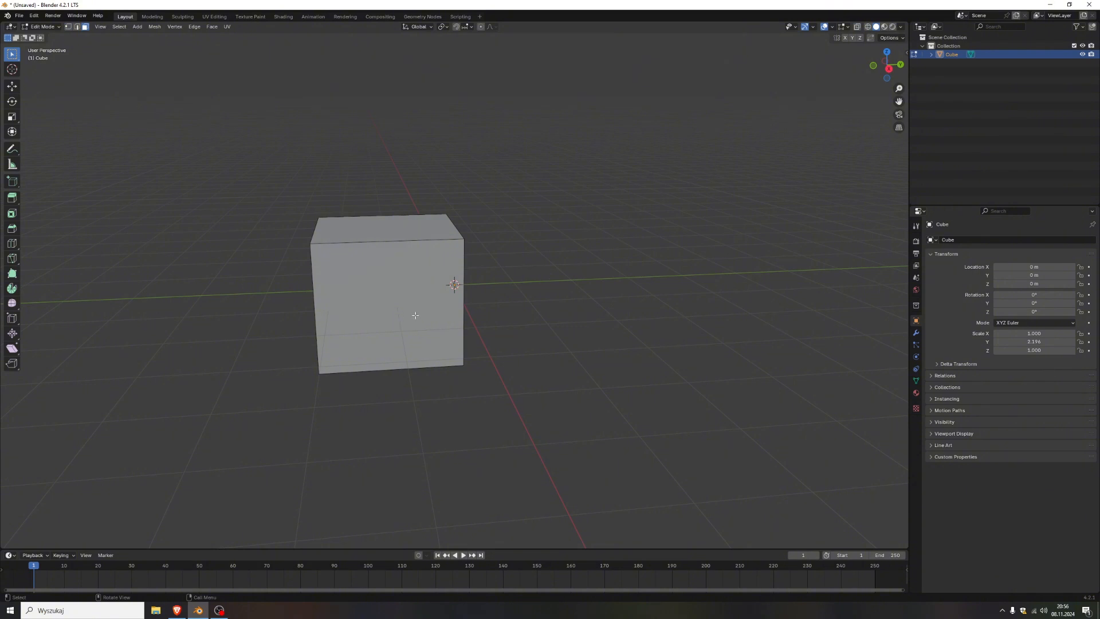
key(ctrl+r)
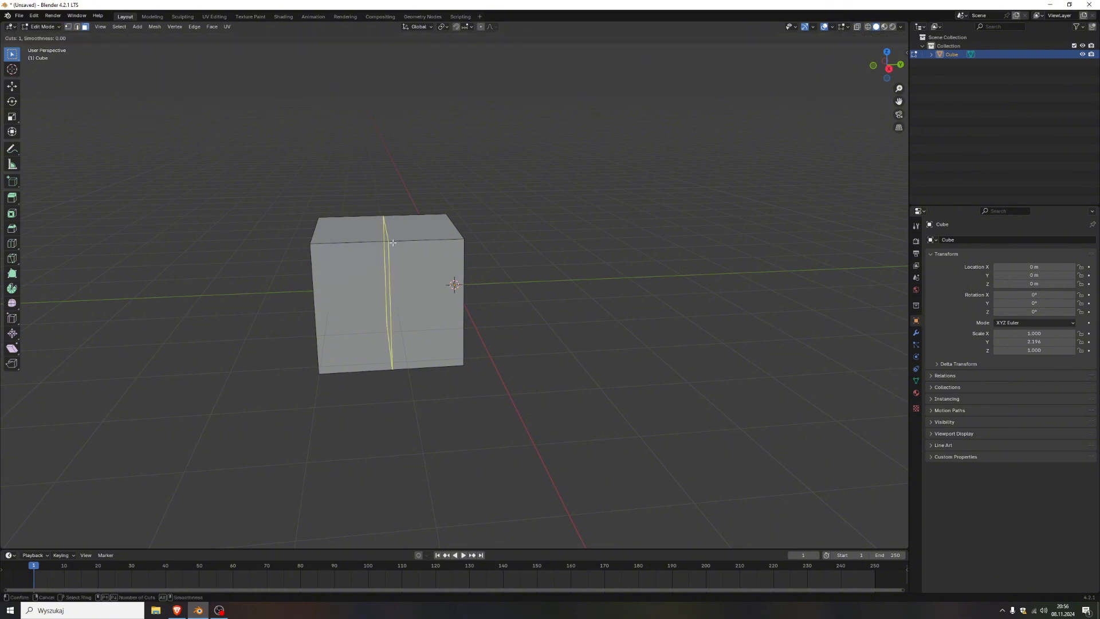
click(393, 242)
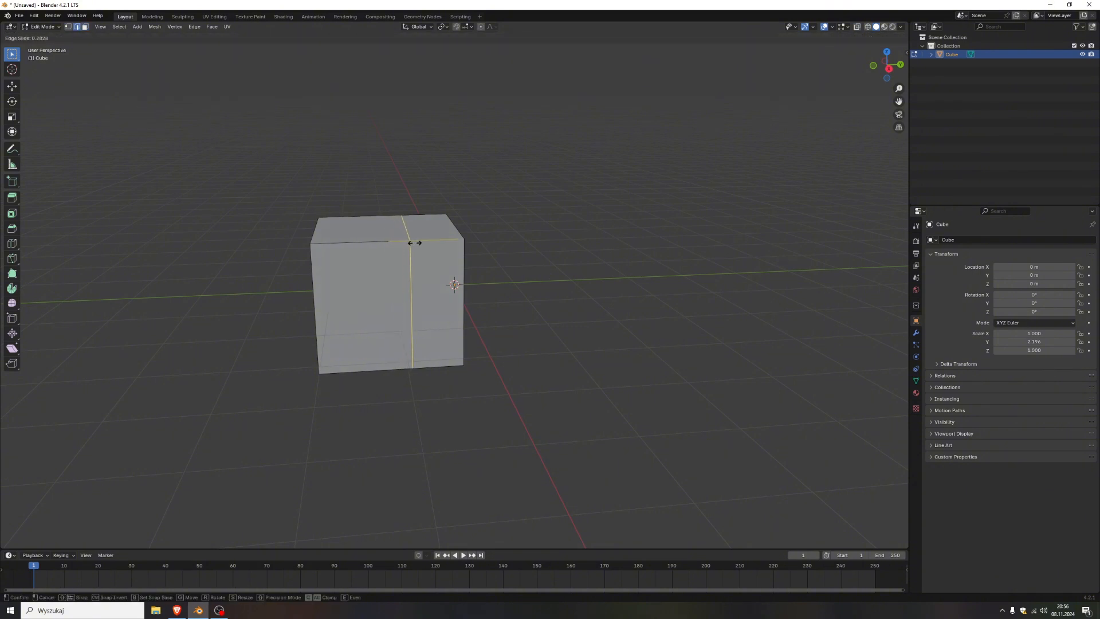
click(409, 243)
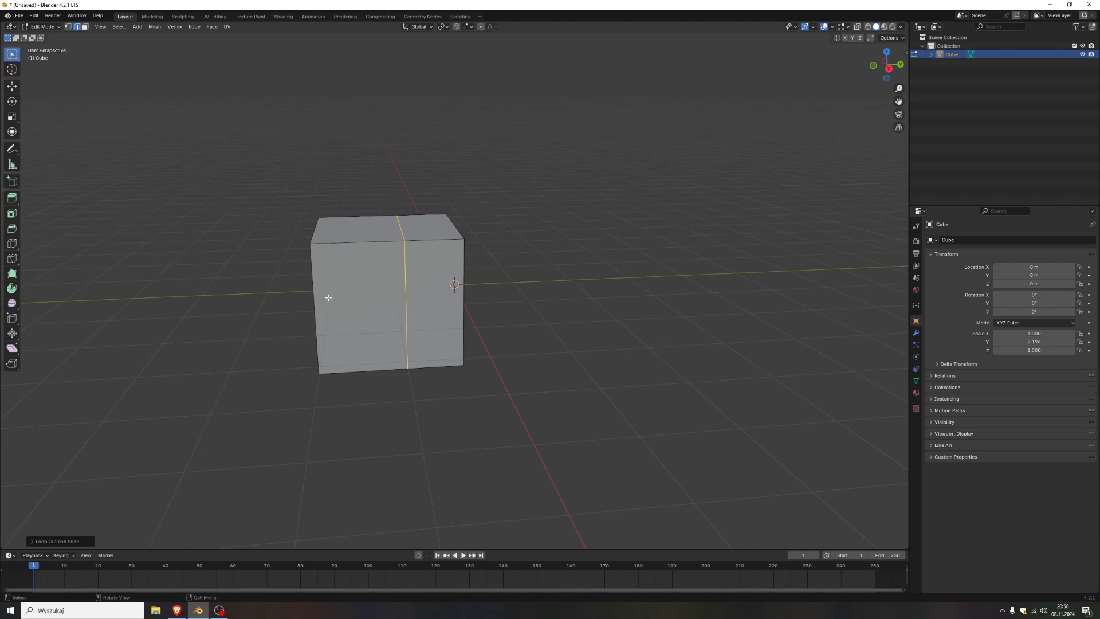
key(ctrl+r)
click(361, 242)
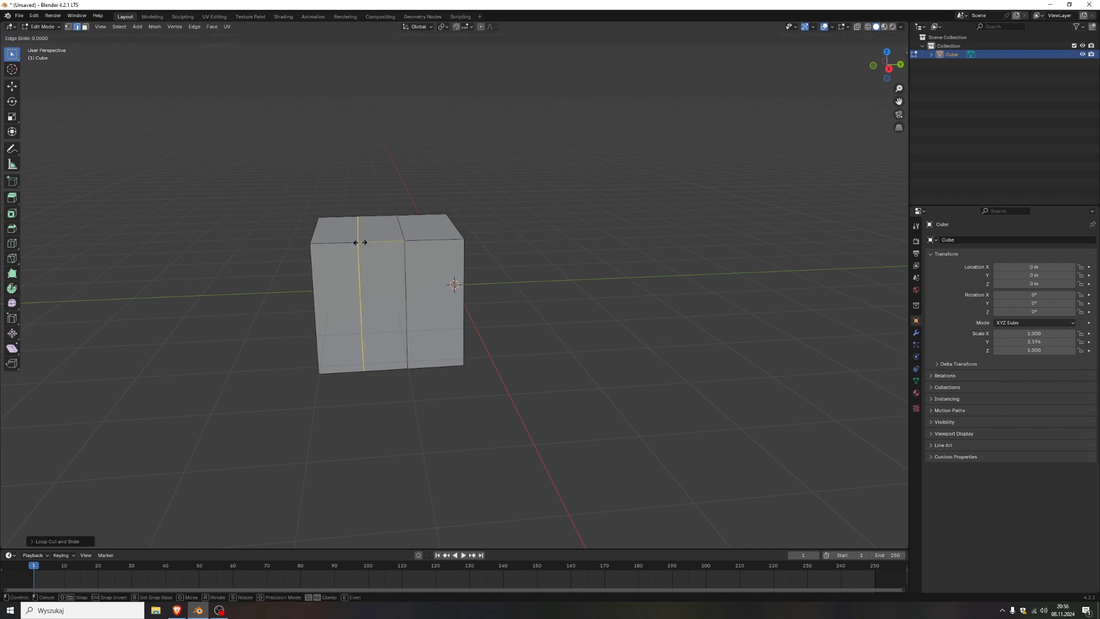
click(360, 243)
Add a centred vertical loop cut dividing the block in two along the X axis.
middle_drag(349, 359, 431, 279)
key(ctrl+r)
click(424, 256)
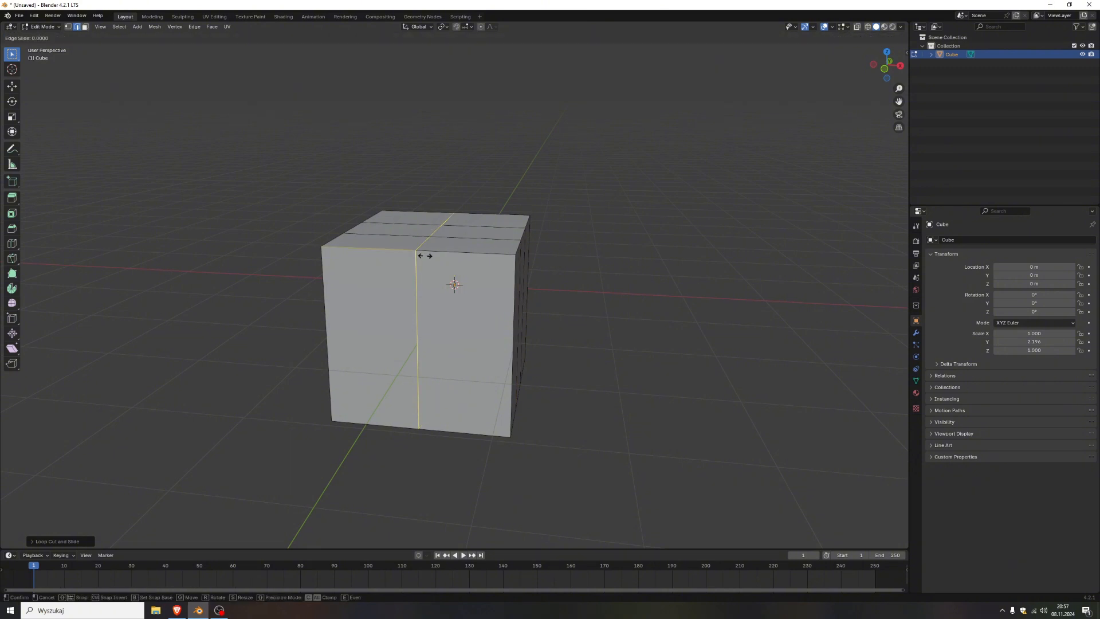
click(425, 256)
middle_drag(477, 364, 400, 363)
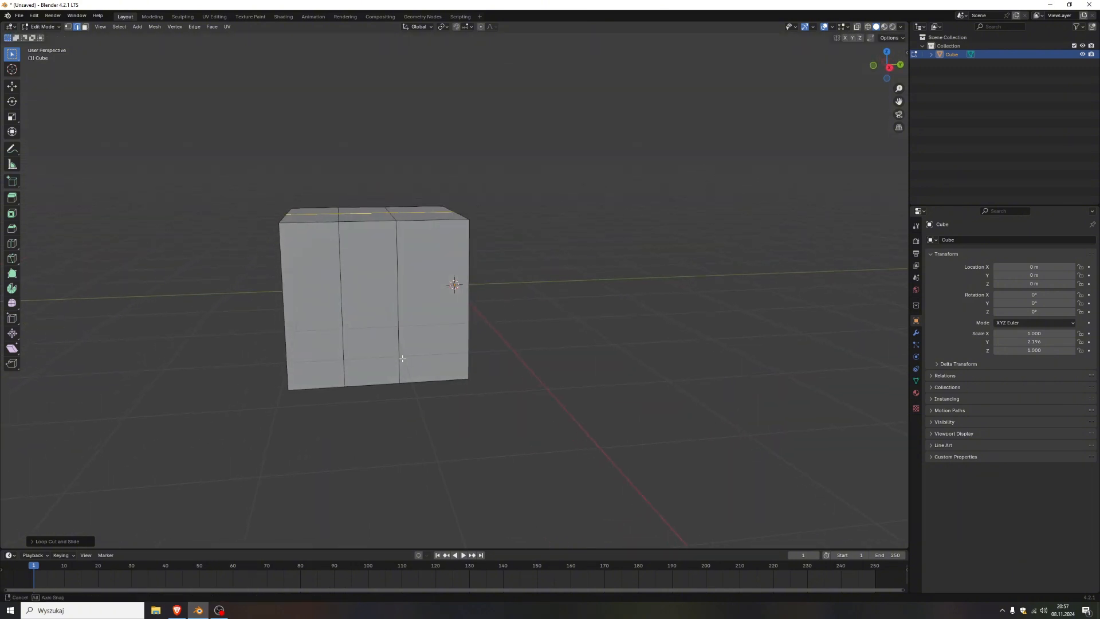
Add two evenly spaced horizontal loop cuts around the block without sliding them.
key(ctrl+r)
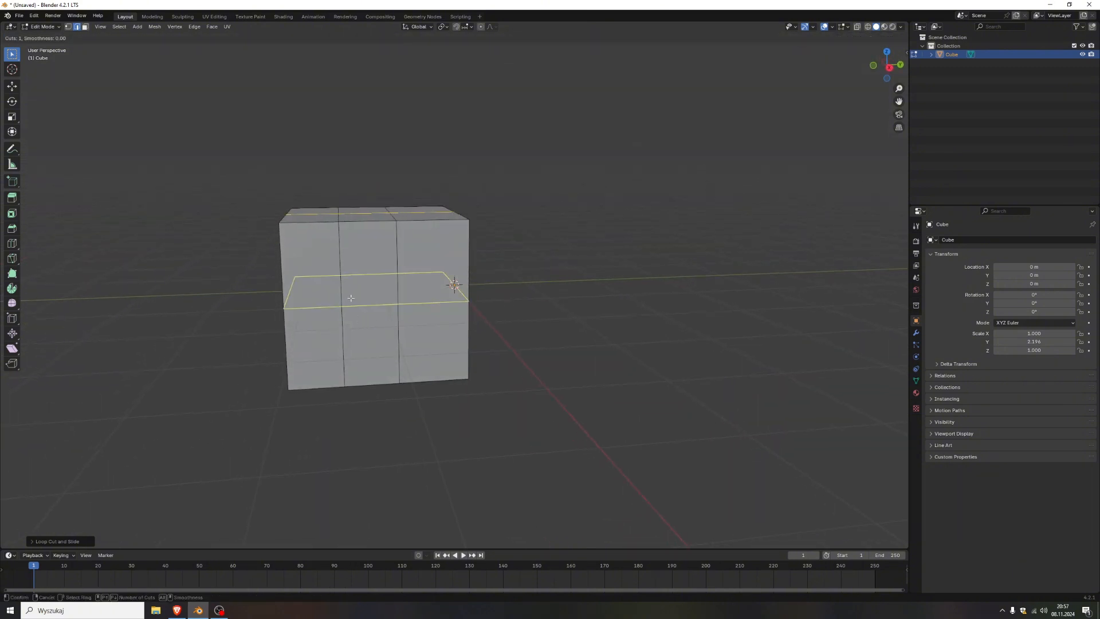
scroll(350, 298, up, 1)
click(350, 298)
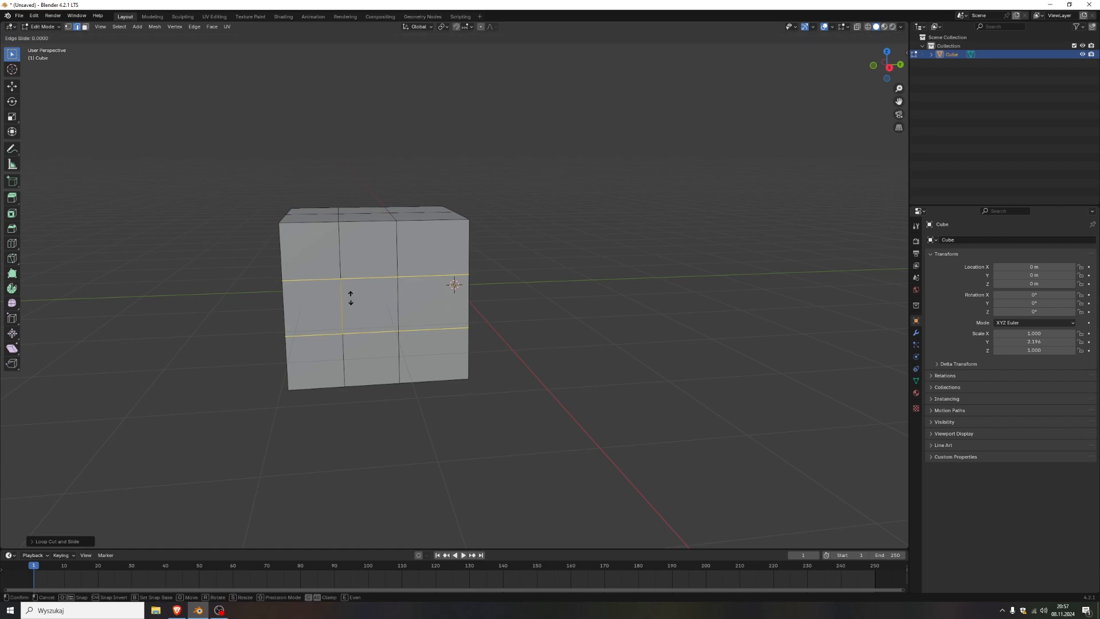
right_click(351, 297)
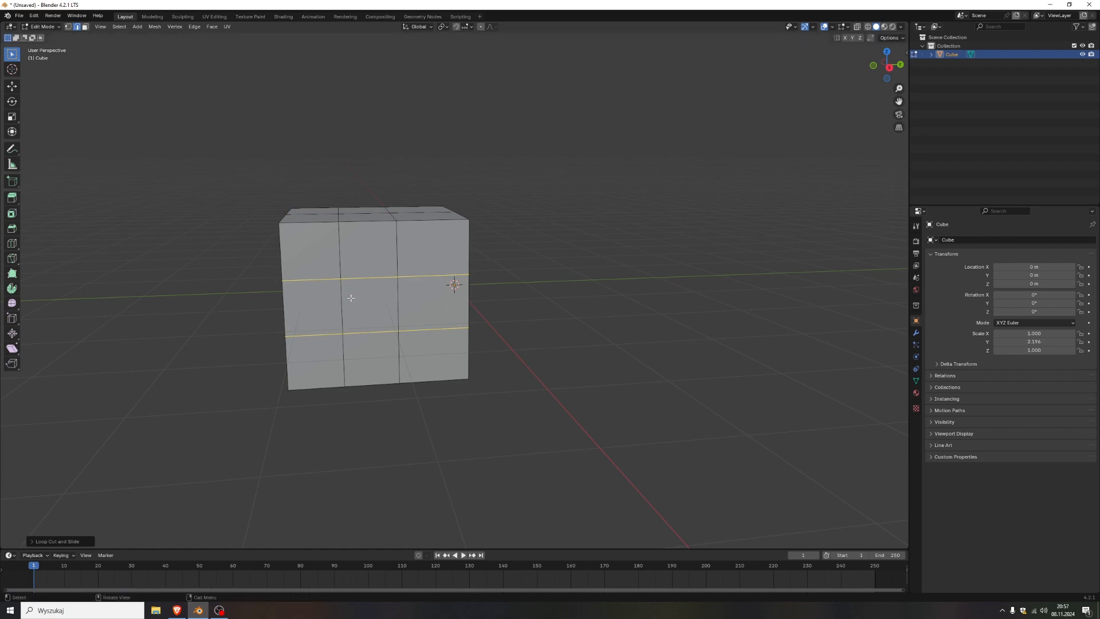
Scale the two horizontal edge loops apart along Z by about 2, placing them nearer the block's upper and lower edges.
key(s)
key(z)
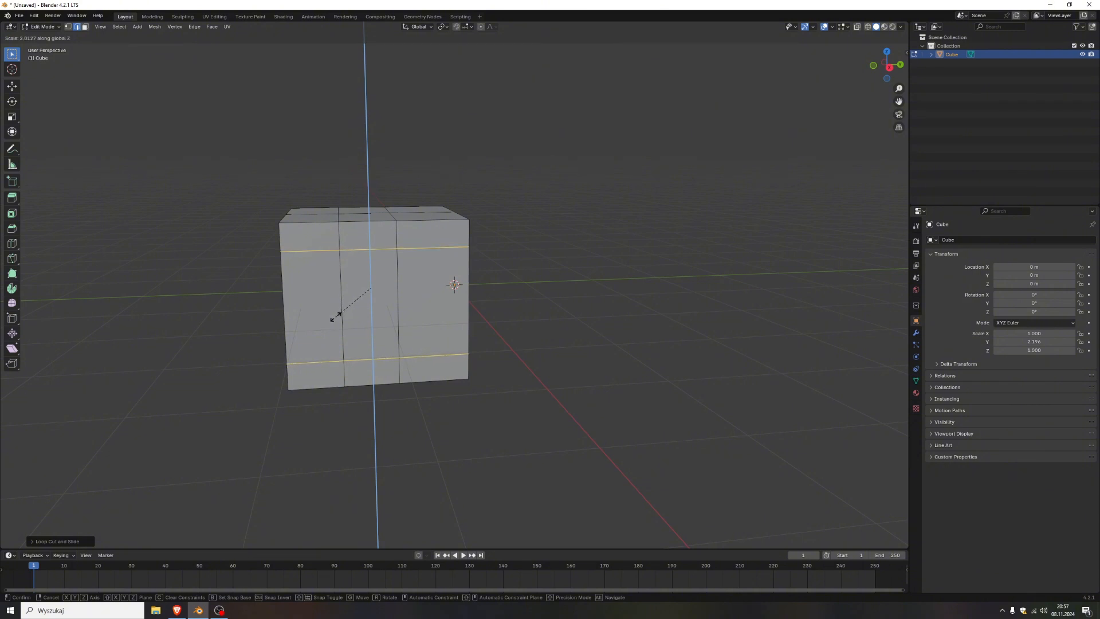
click(336, 317)
middle_drag(400, 373, 380, 349)
click(331, 335)
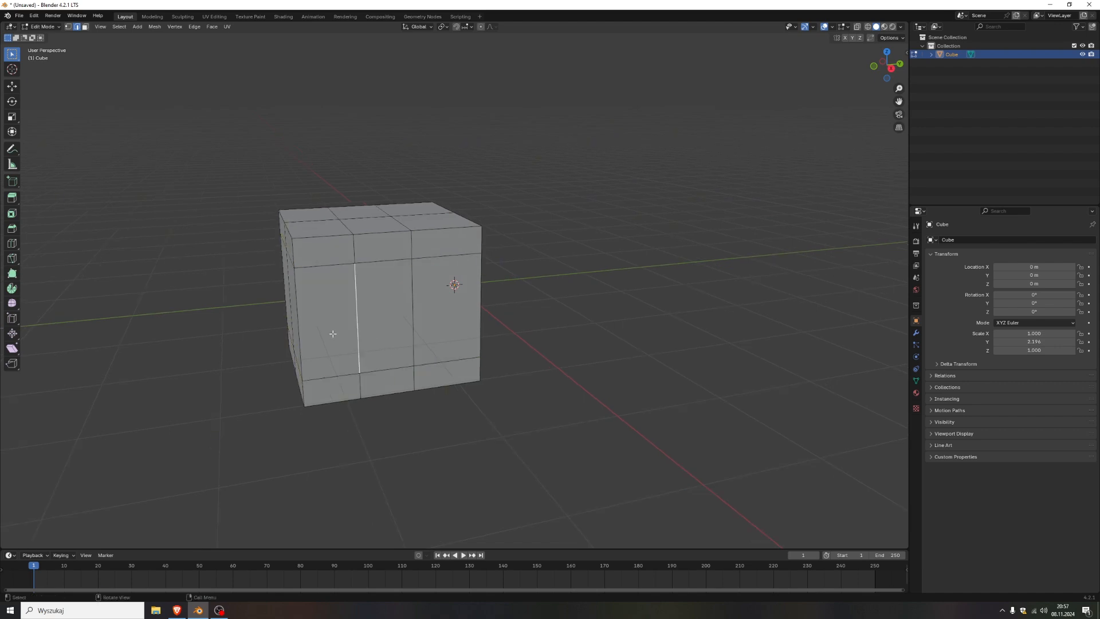
key(grave)
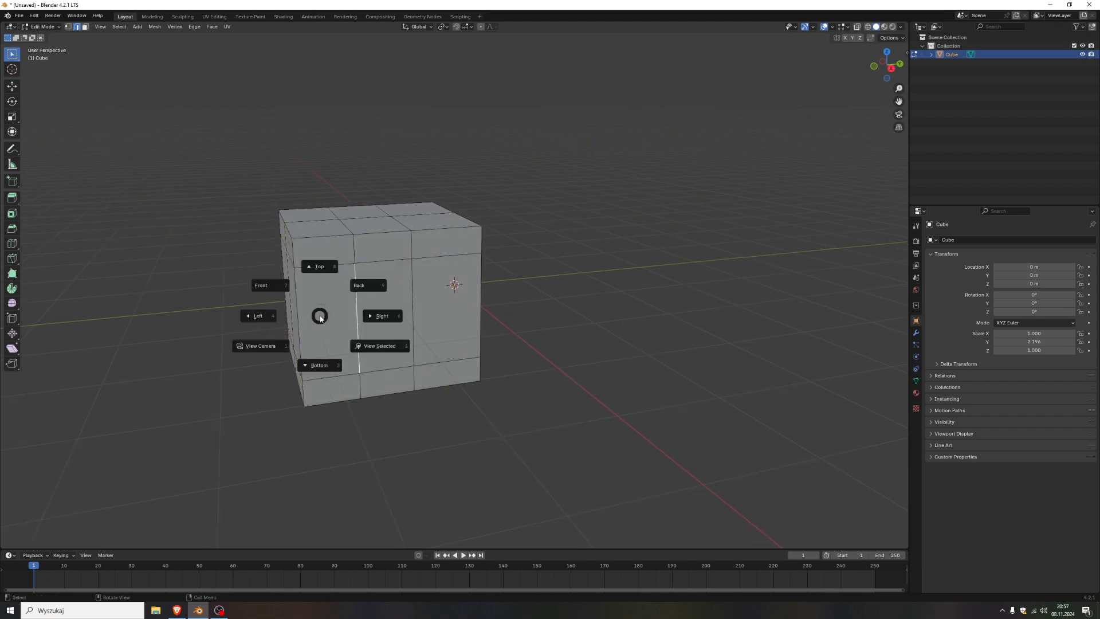
key(Escape)
key(Tab)
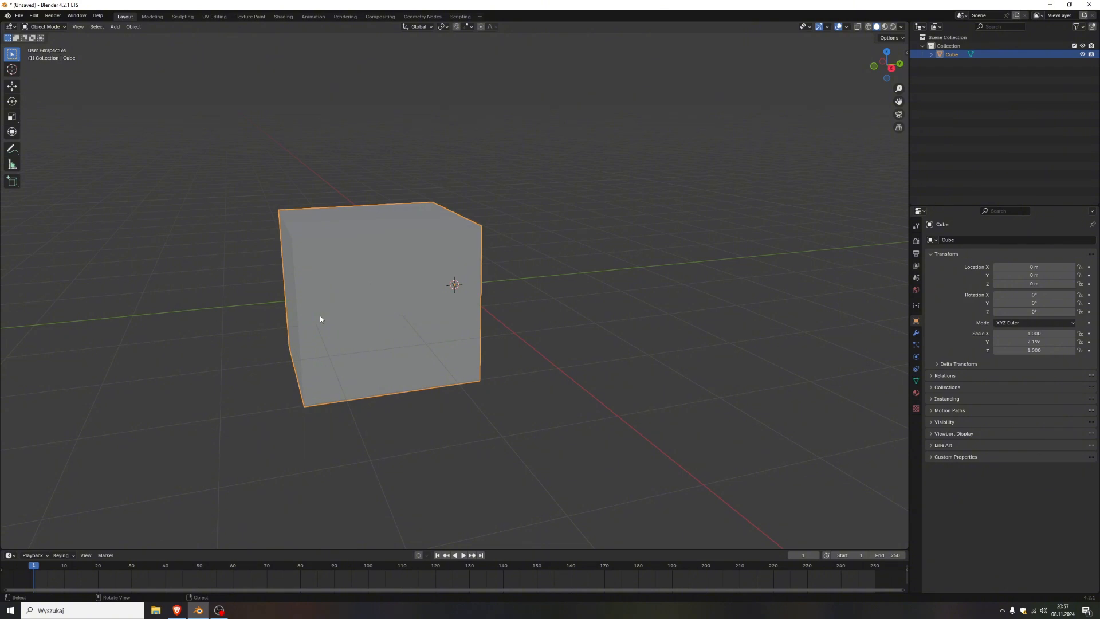
key(Tab)
Select the three middle-row faces on the block's positive X side and extrude them about 0.6 m along X with Extrude Manifold.
key(3)
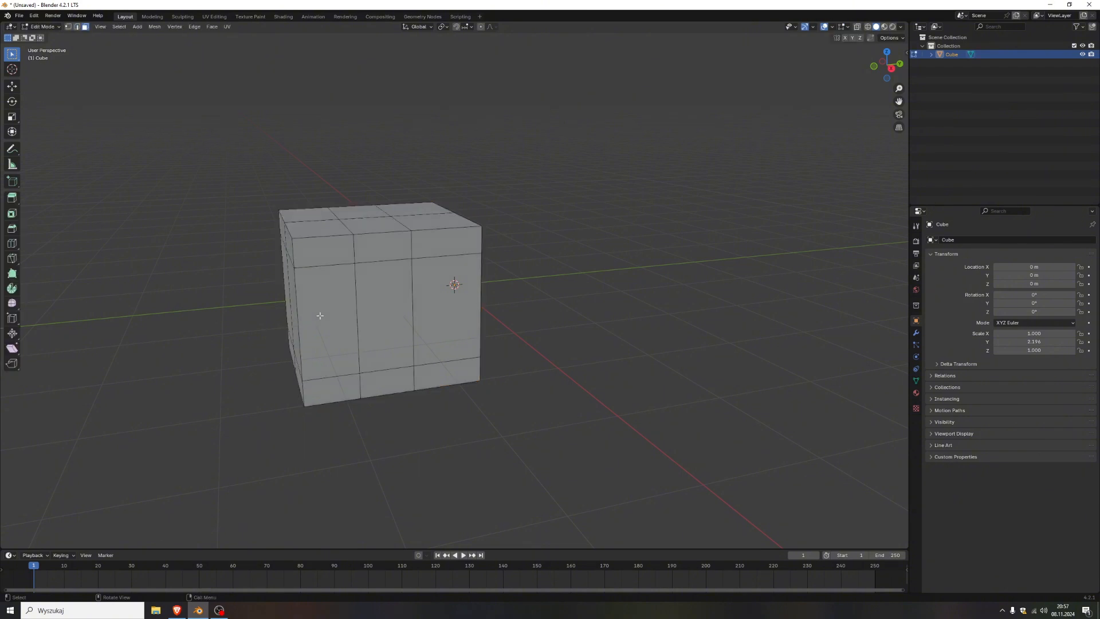
click(327, 314)
shift+click(398, 317)
shift+click(438, 318)
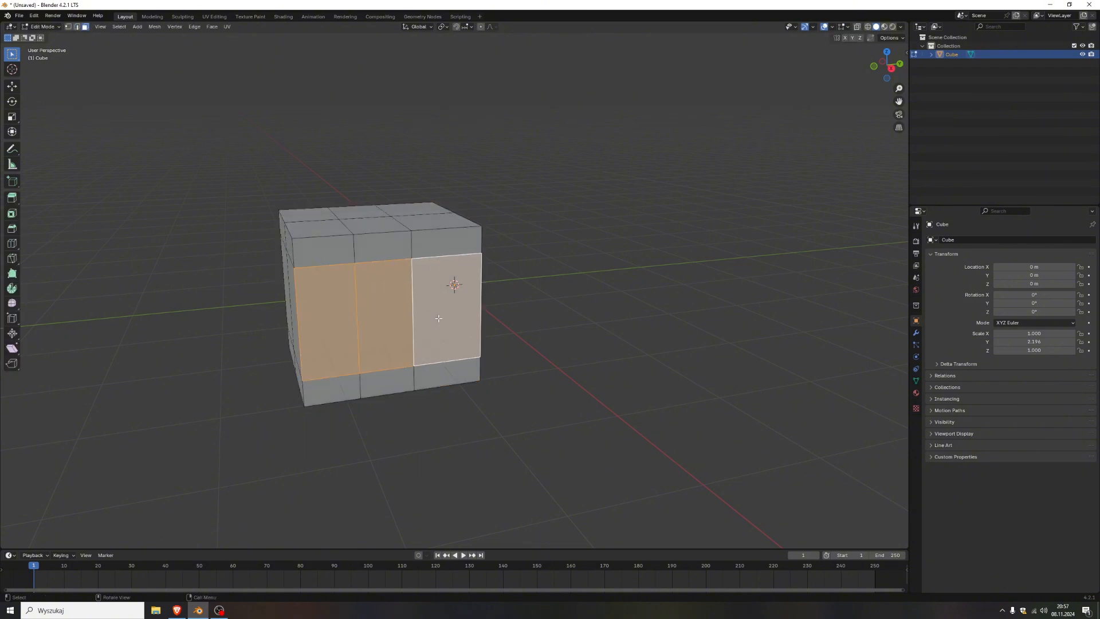
key(alt+e)
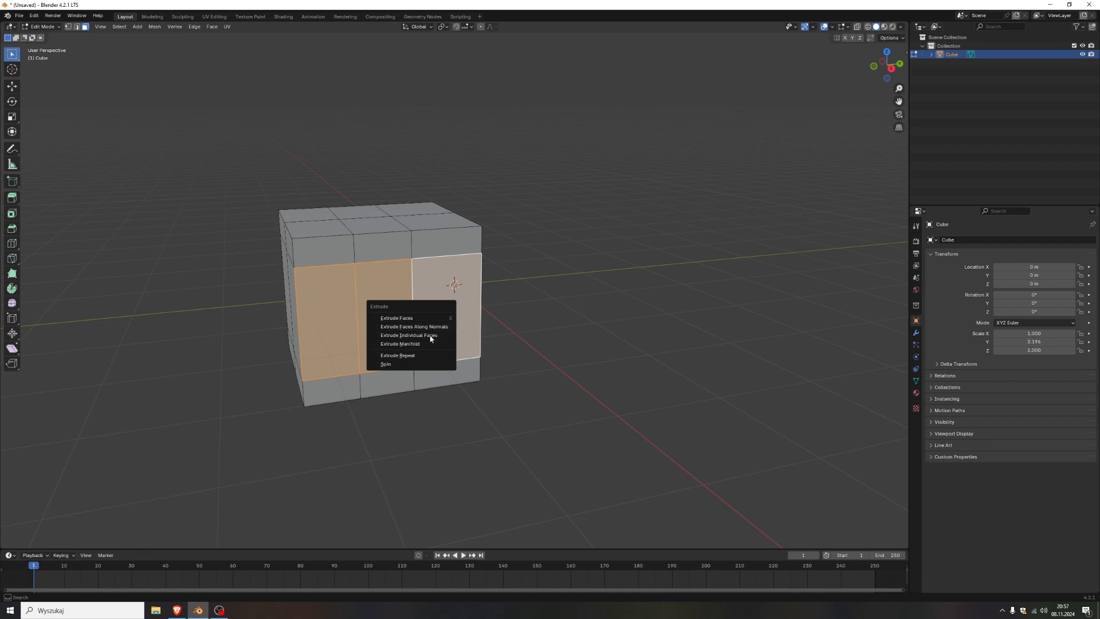
click(423, 345)
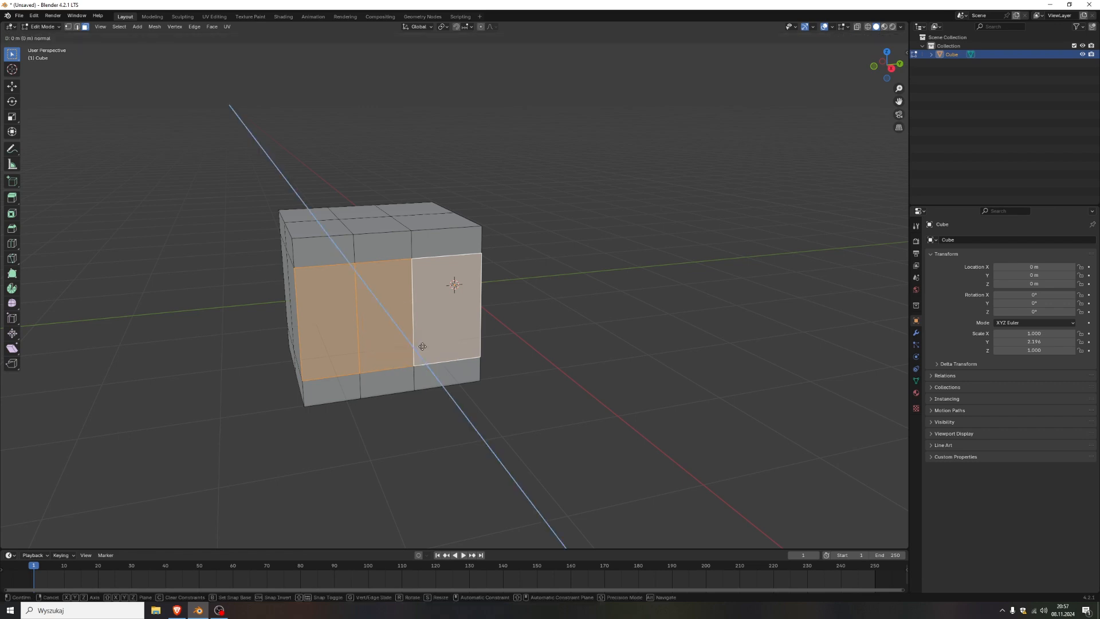
key(x)
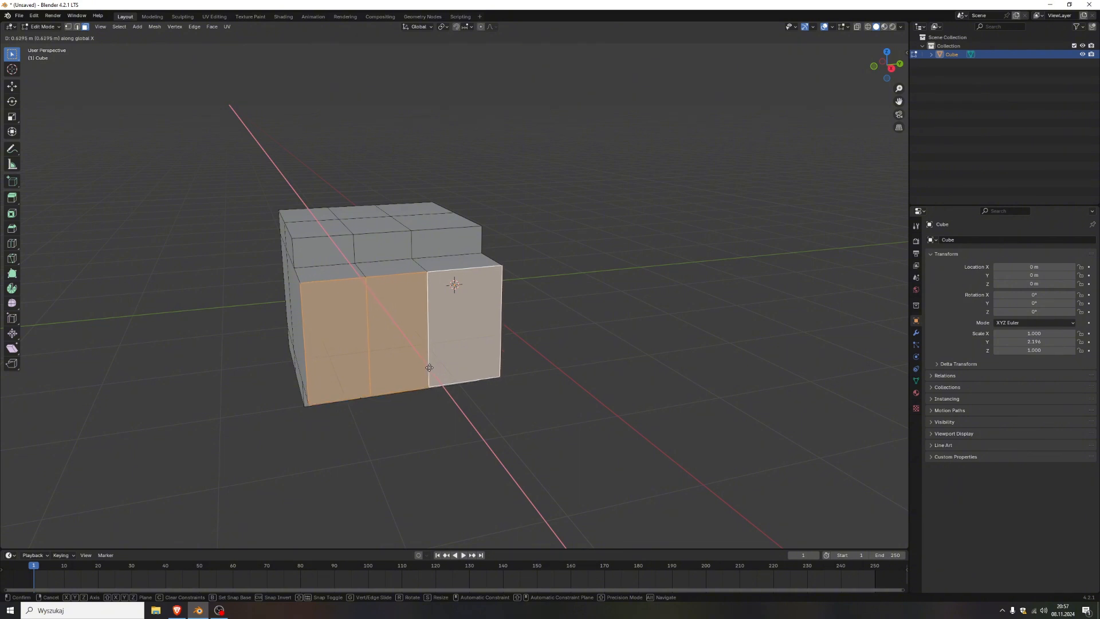
click(424, 369)
middle_drag(479, 449, 543, 453)
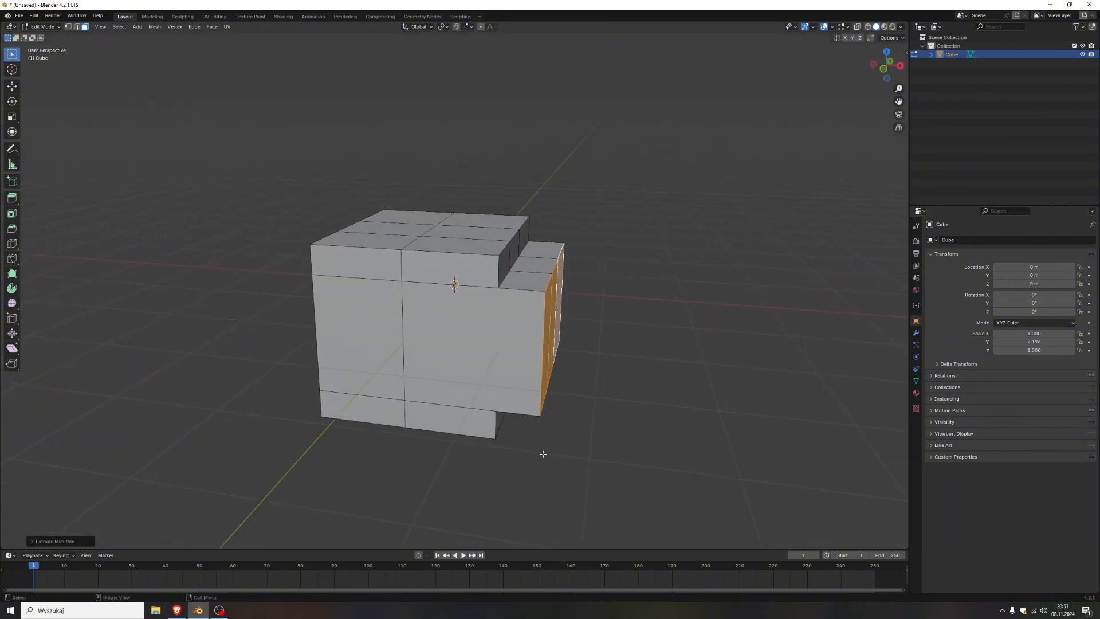
Try to move the extruded middle-row faces about 0.1 m back along X.
key(g)
key(x)
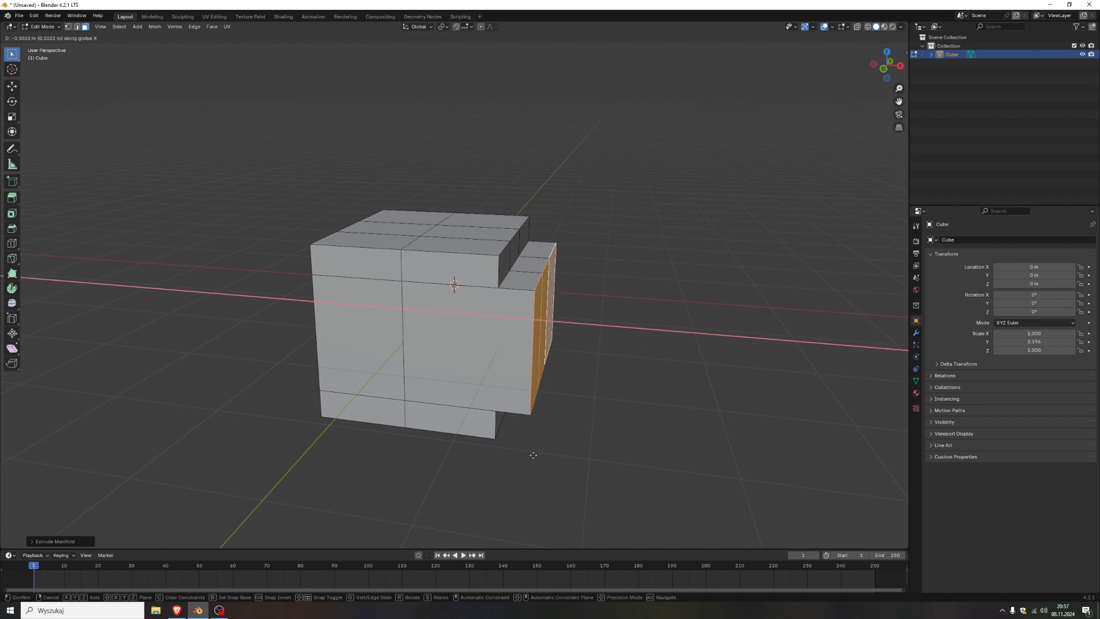
click(530, 454)
mouse_move(585, 445)
middle_down()
mouse_move(601, 413)
mouse_move(551, 451)
mouse_move(449, 441)
mouse_move(582, 440)
middle_up()
Undo the extrusion of the three middle-row faces and extrude them again along their normals.
key(ctrl+z)
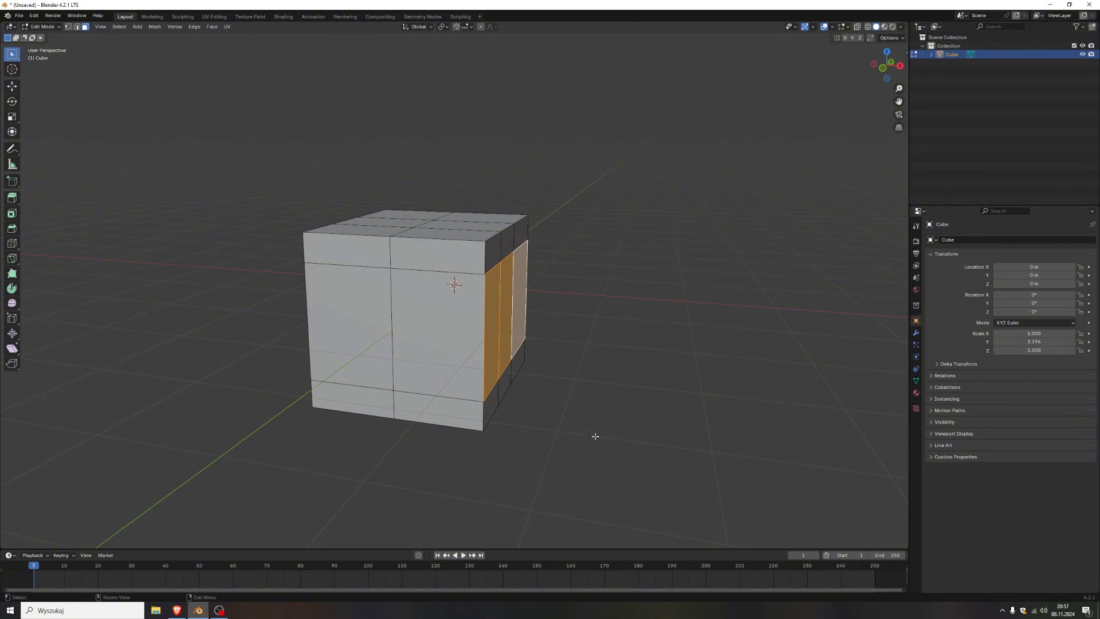
key(alt+e)
click(590, 420)
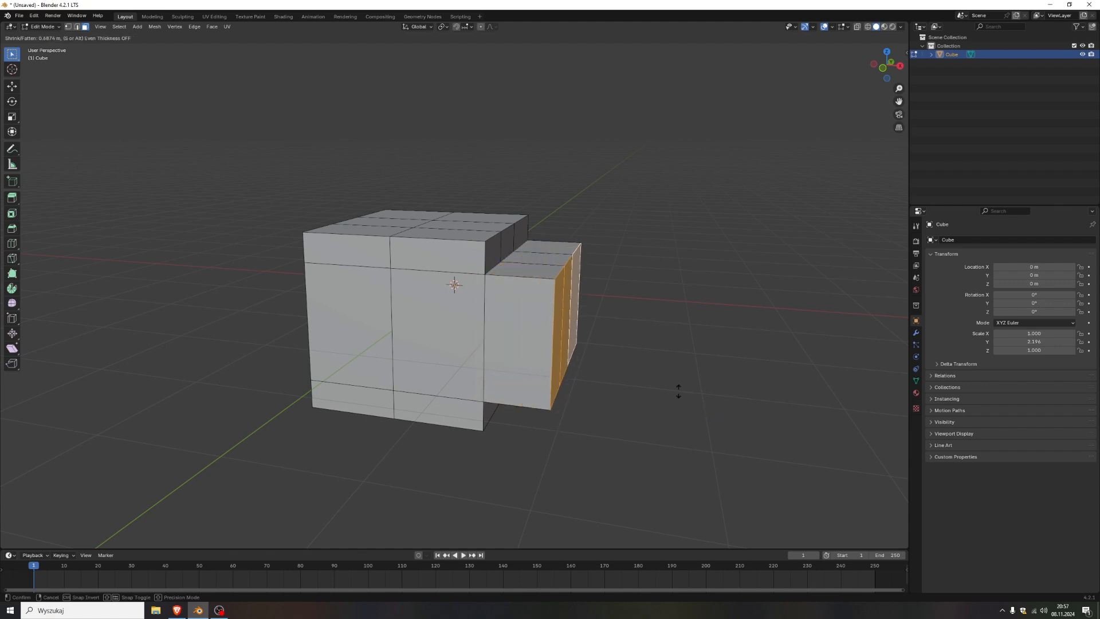
click(541, 412)
click(636, 412)
Select all the faces on the block's positive Y side, including the extruded strip, and dissolve them into one face.
middle_drag(636, 409, 498, 421)
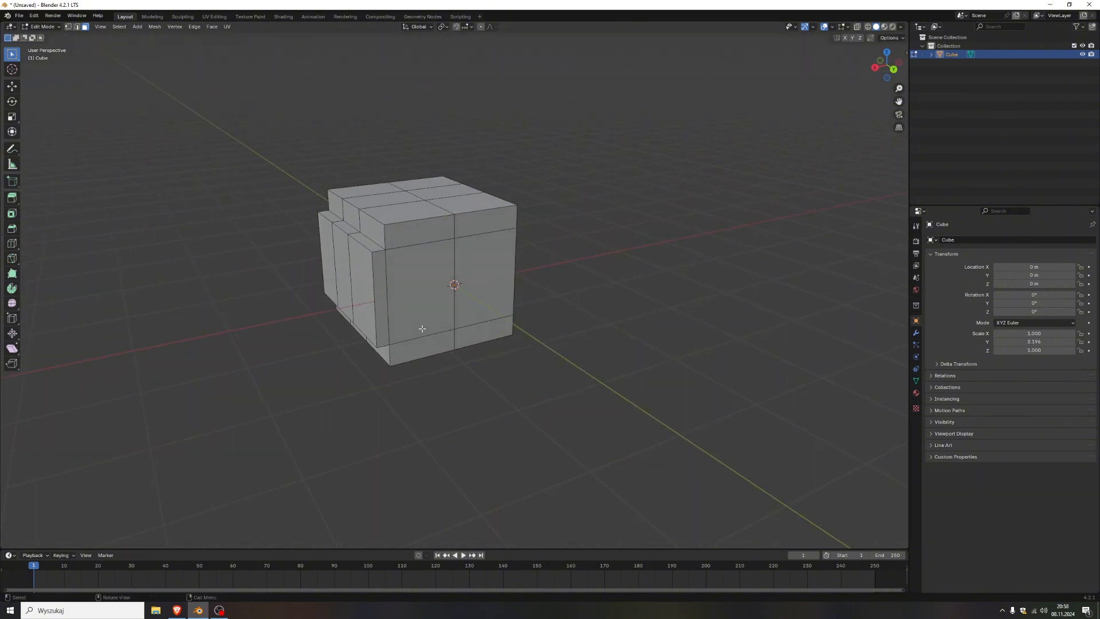
key(Tab)
key(Tab)
click(383, 295)
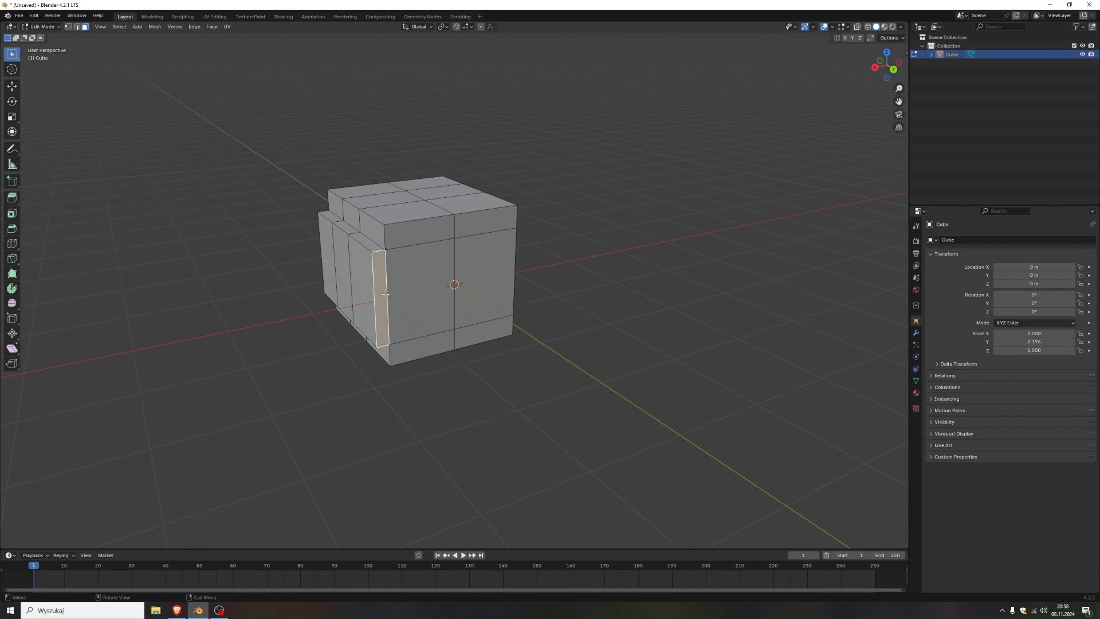
ctrl+click(420, 268)
ctrl+click(427, 232)
ctrl+click(483, 259)
ctrl+click(483, 259)
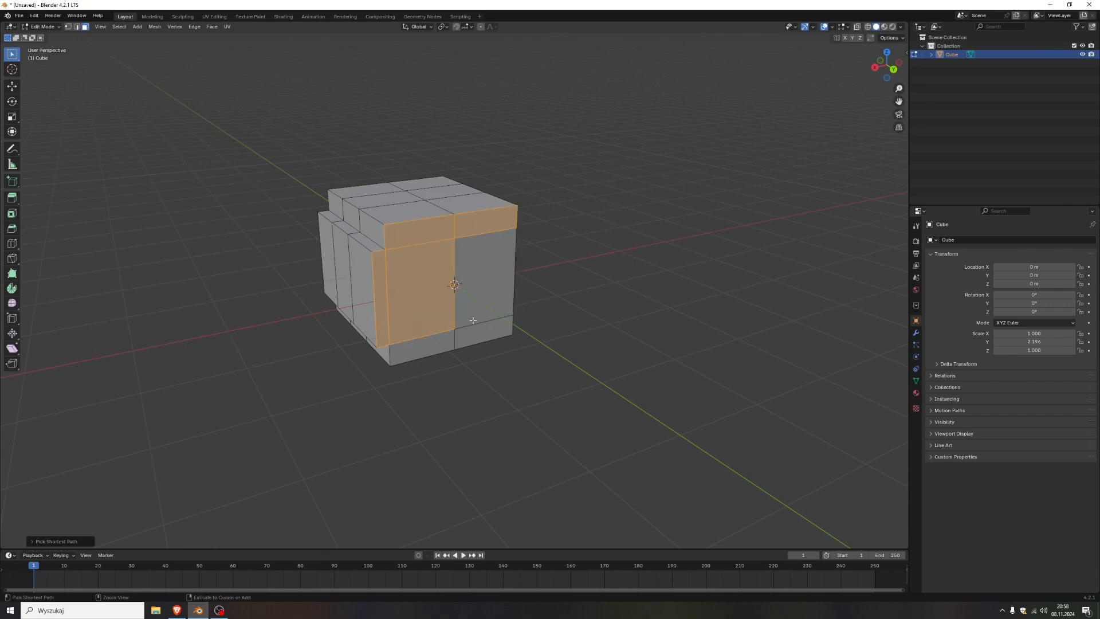
ctrl+click(473, 321)
ctrl+click(424, 343)
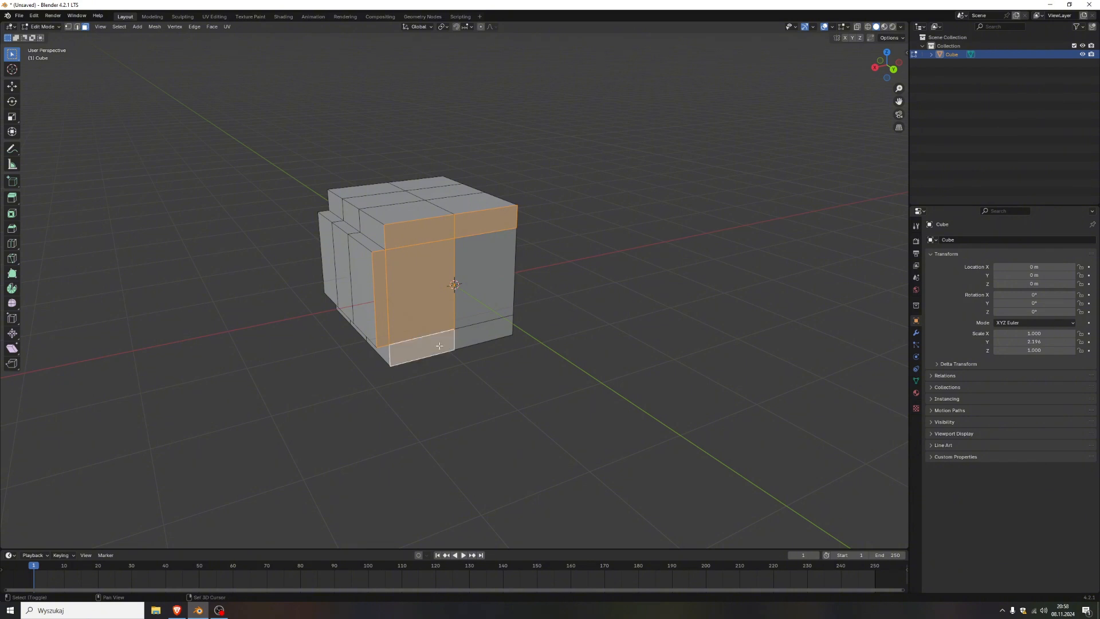
ctrl+click(482, 333)
ctrl+click(479, 295)
middle_drag(500, 393, 458, 395)
key(x)
click(507, 409)
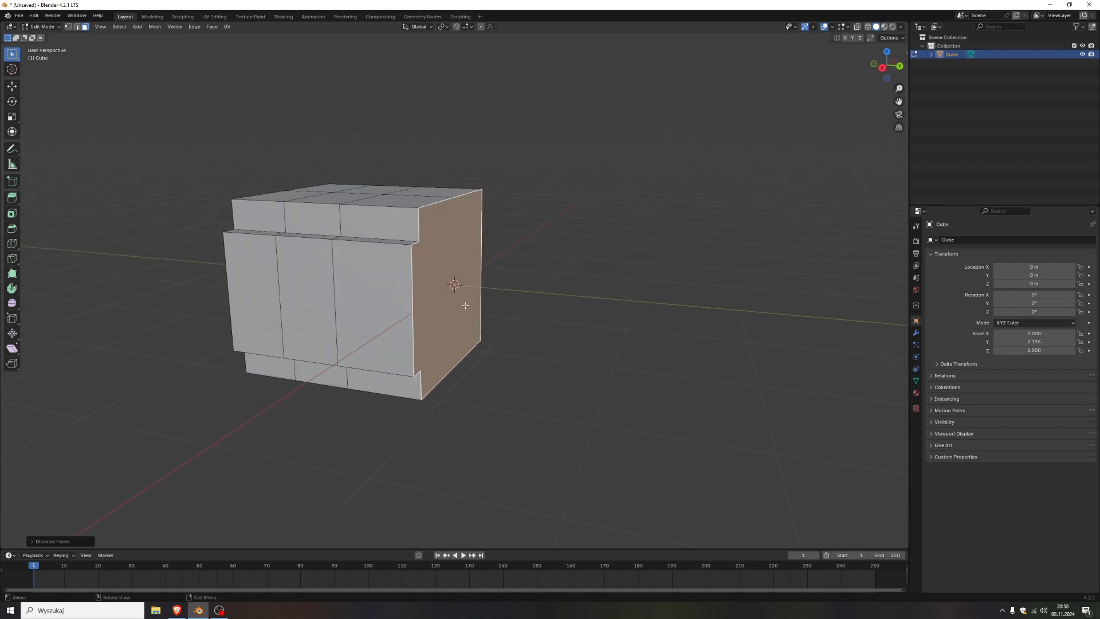
Delete the merged face so the block is open on its positive Y side.
key(x)
click(439, 256)
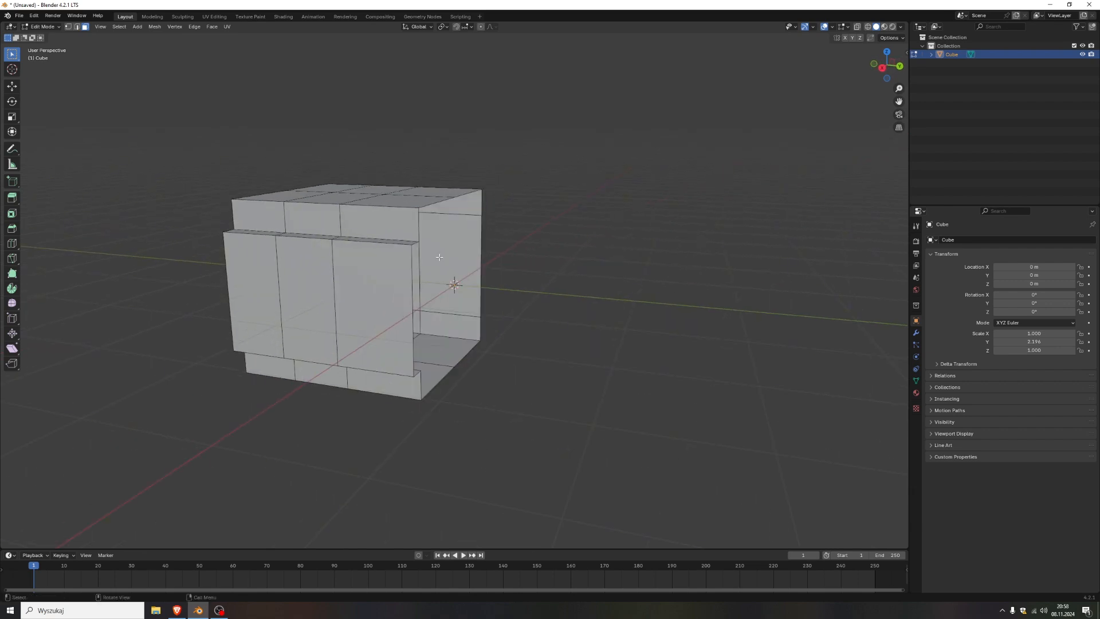
middle_drag(462, 431, 505, 440)
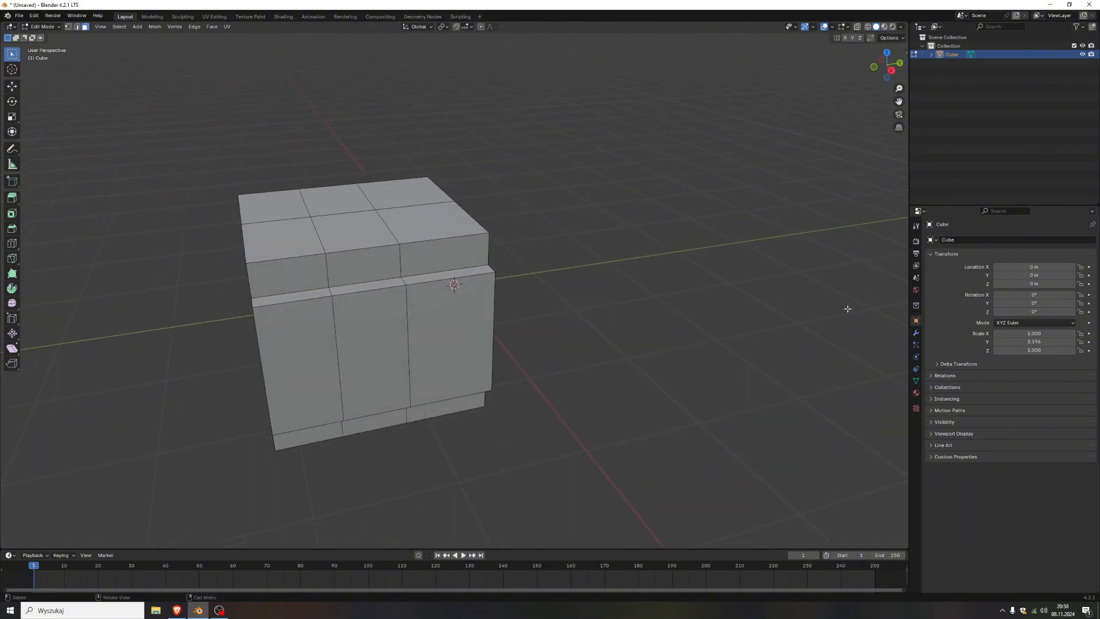
Add a Mirror modifier to the cube, with Y as its only axis and clipping enabled.
click(916, 334)
click(1000, 240)
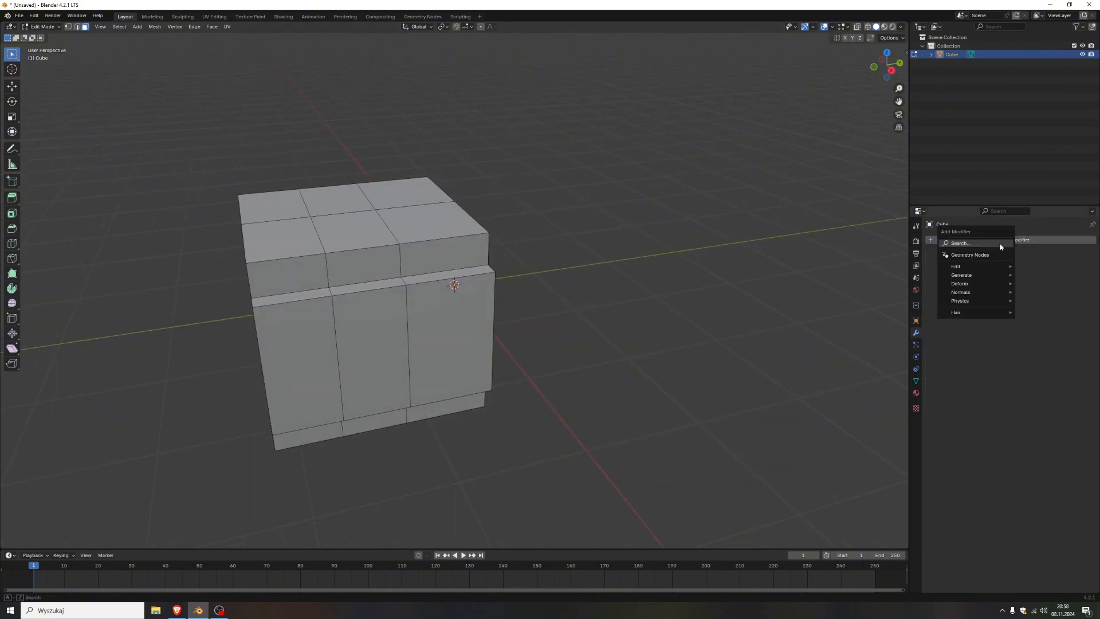
click(999, 243)
text(mir)
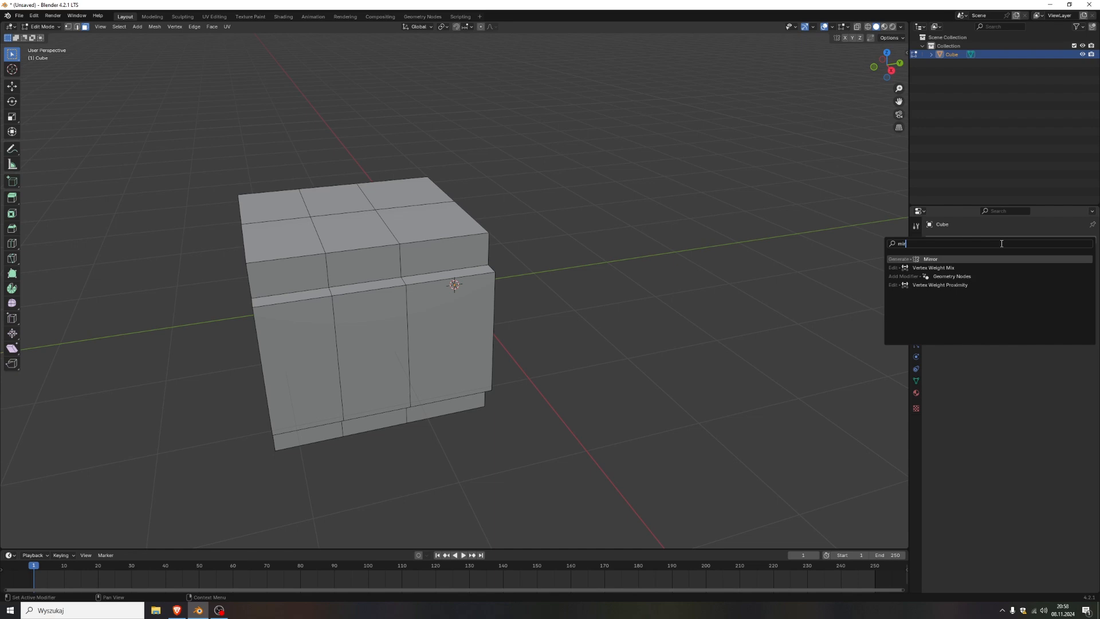
key(Return)
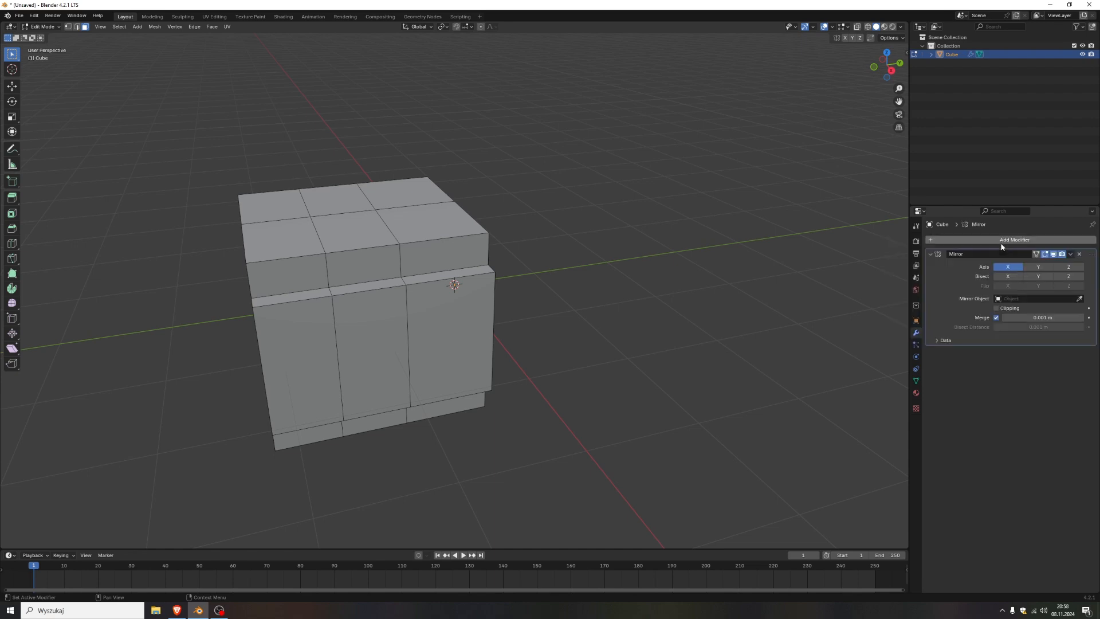
click(1035, 268)
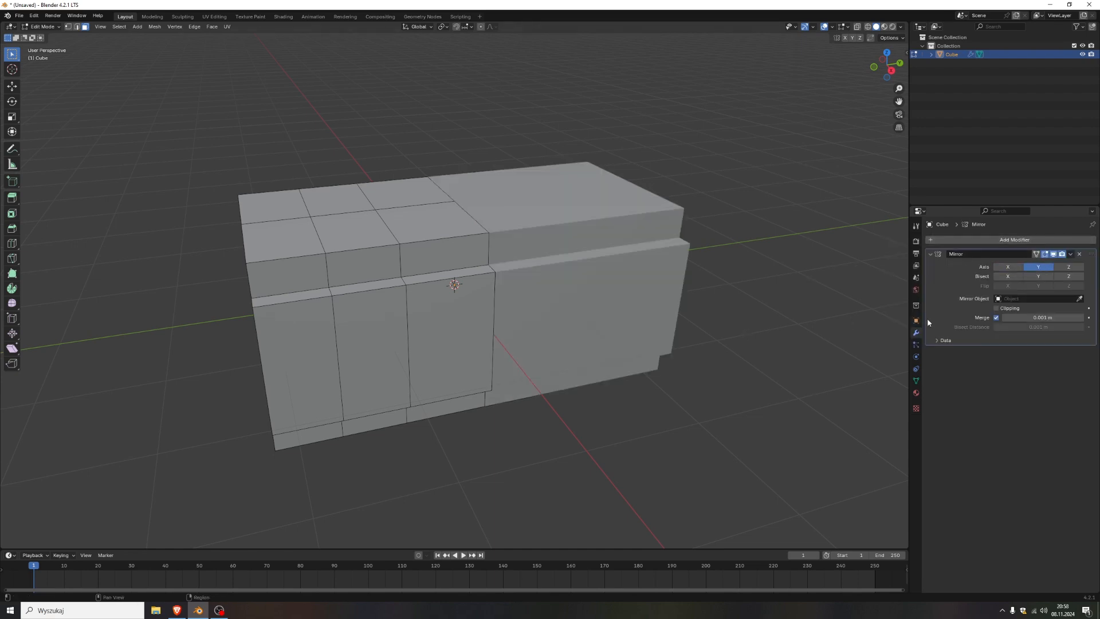
click(996, 308)
Add a centred horizontal loop cut around the block's middle row without sliding it.
middle_drag(630, 401, 716, 405)
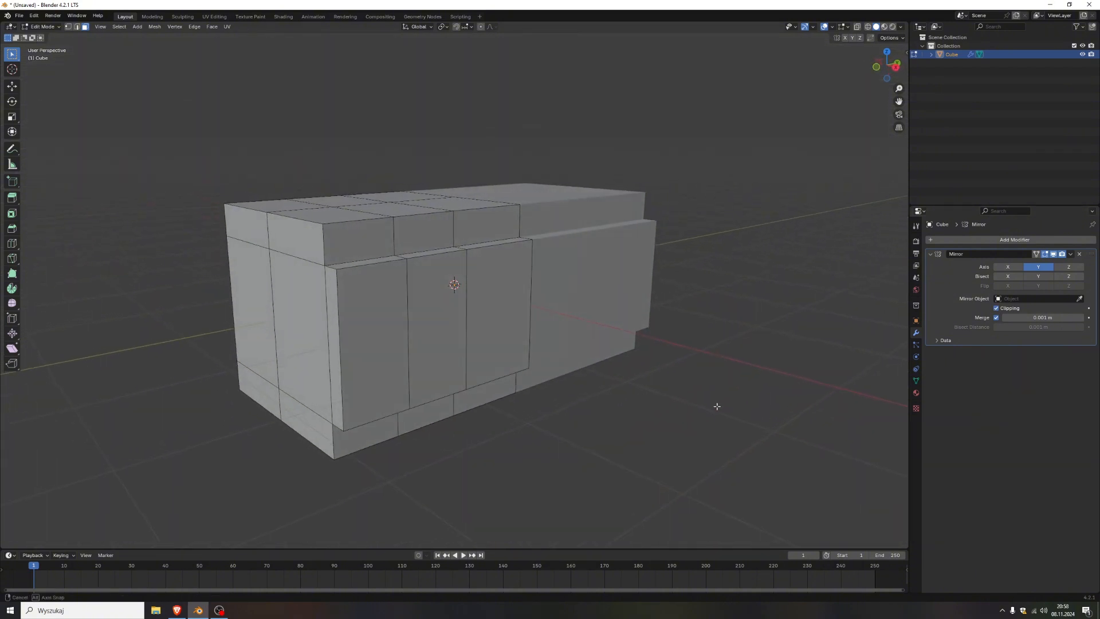
key(ctrl+r)
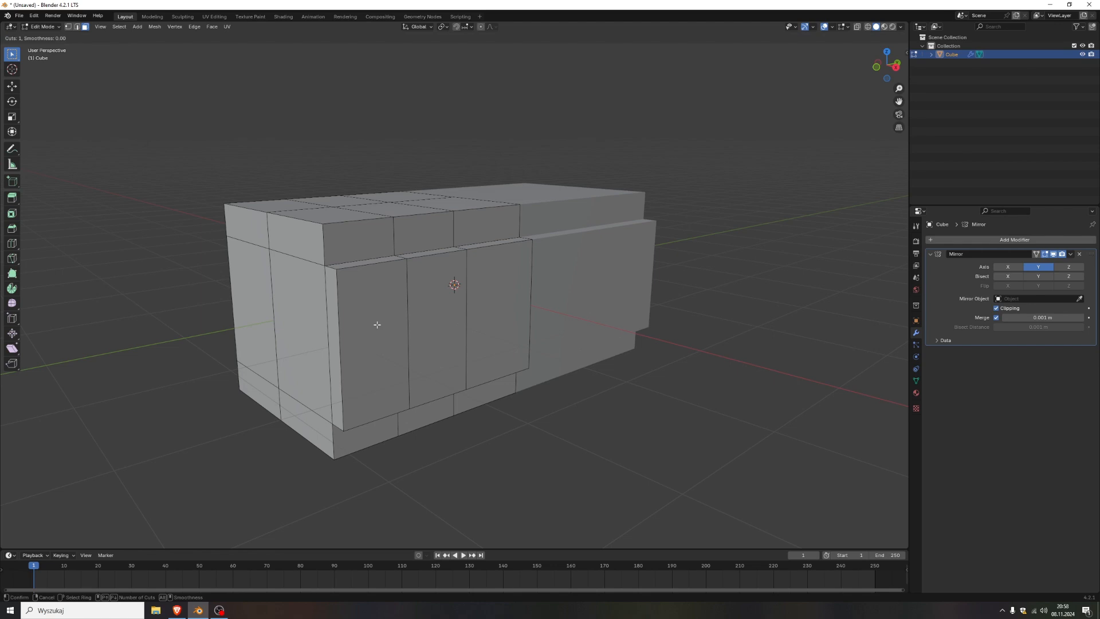
click(343, 328)
click(342, 328)
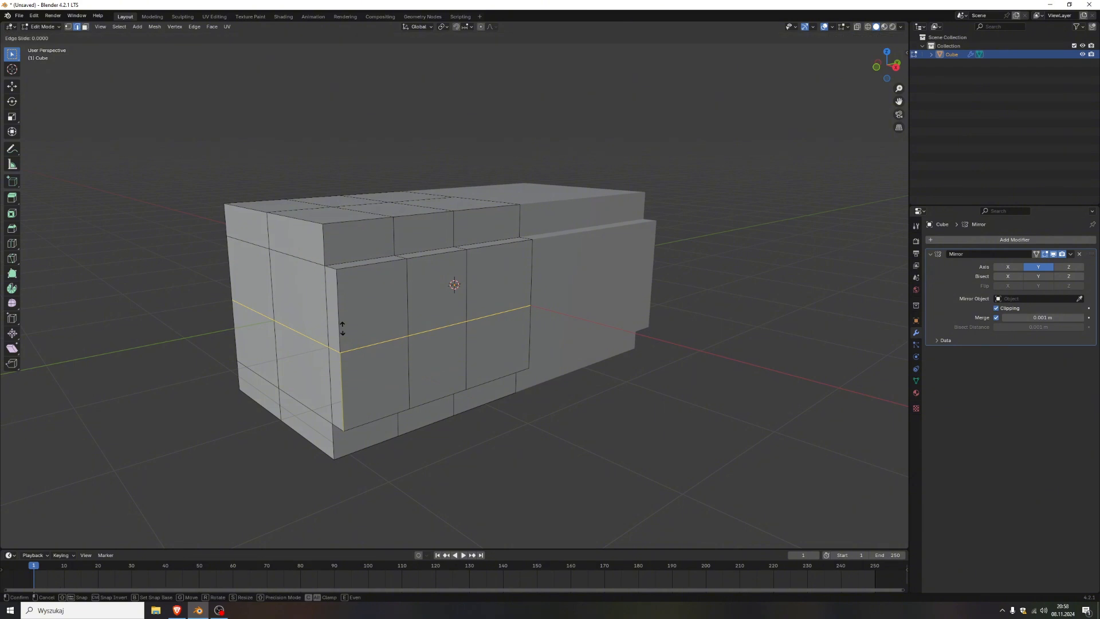
click(362, 319)
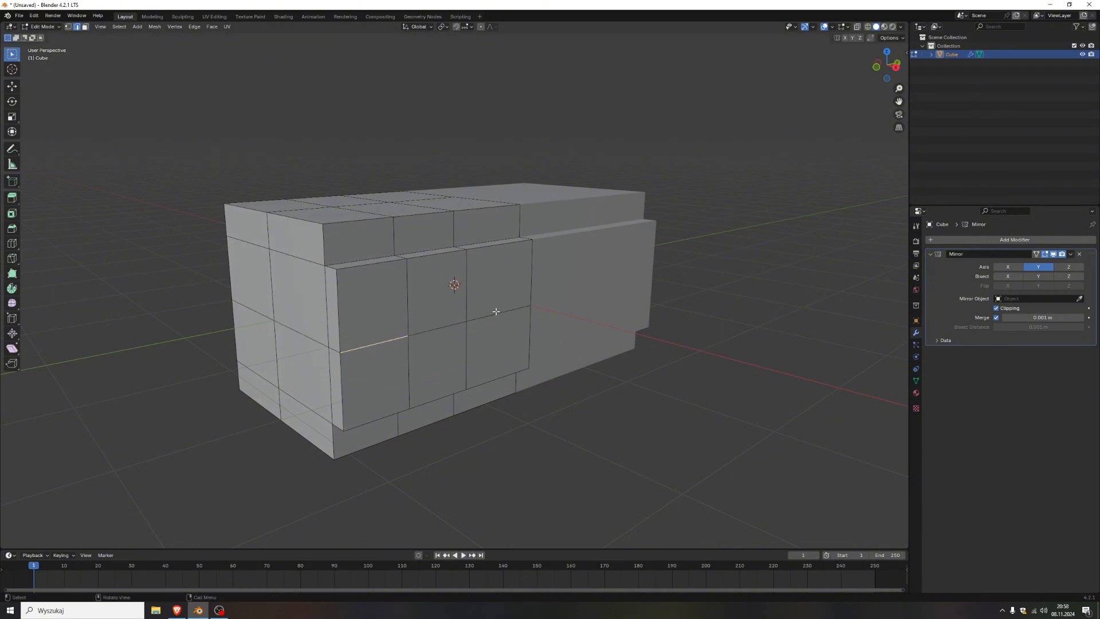
Try dissolving the vertices of the new horizontal edge next to the mirror plane, and undo it.
click(496, 314)
key(x)
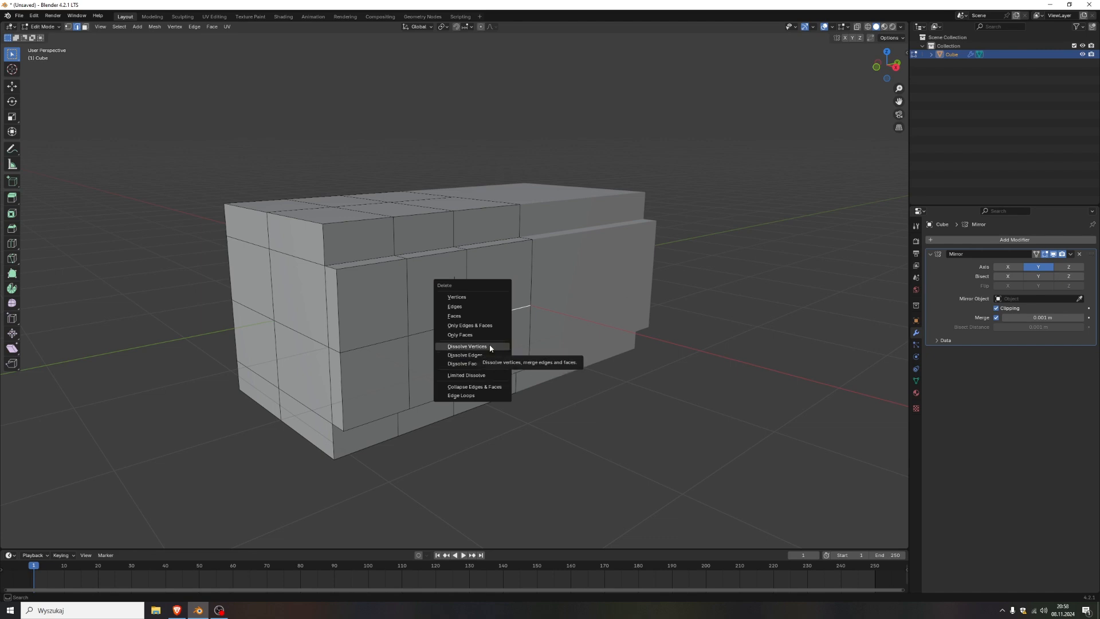
click(467, 346)
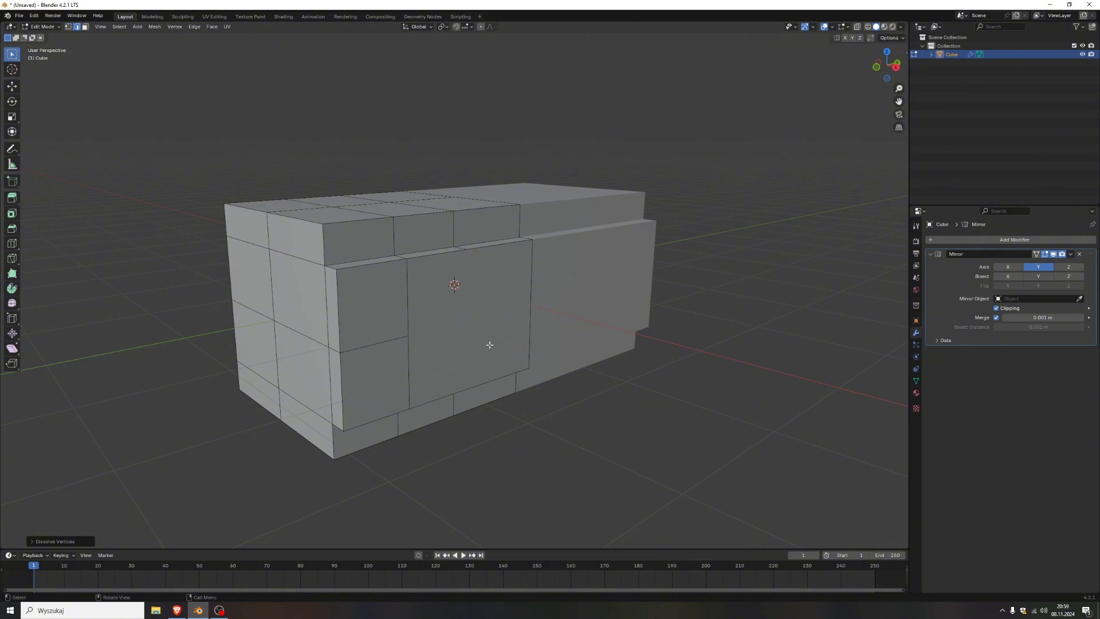
key(ctrl+z)
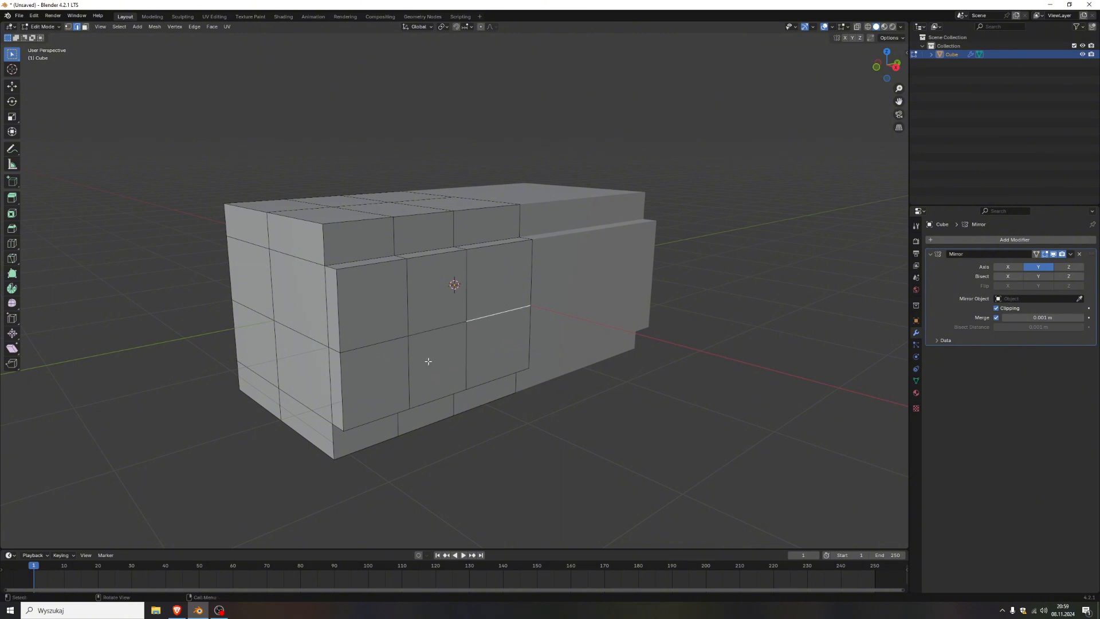
In vertex mode, select the loop-cut crossings at the centre of the negative Y side and on the extruded panel's nearest column.
click(427, 361)
click(296, 373)
key(1)
click(274, 321)
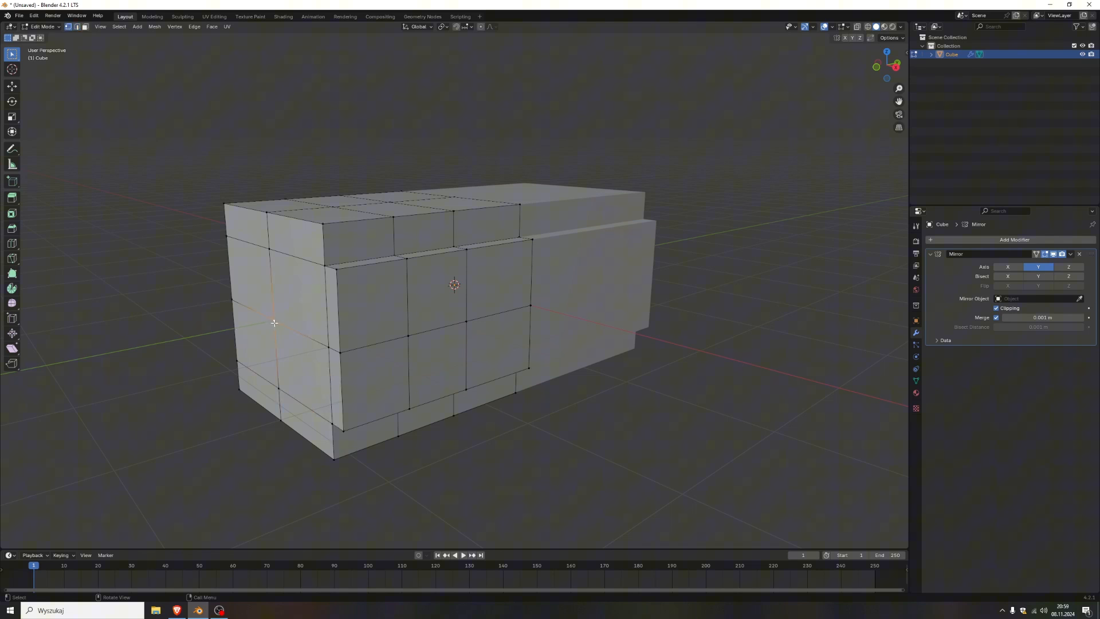
click(408, 336)
Try a two-segment vertex bevel of about 0.25 m on the two selected vertices.
key(ctrl+shift+b)
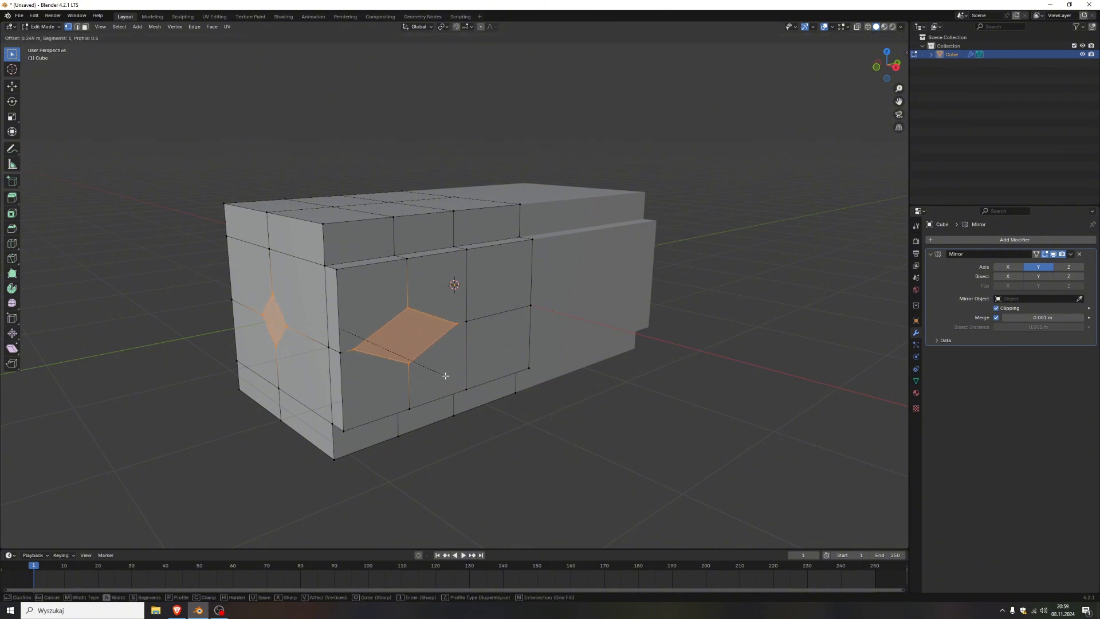
scroll(445, 375, up, 1)
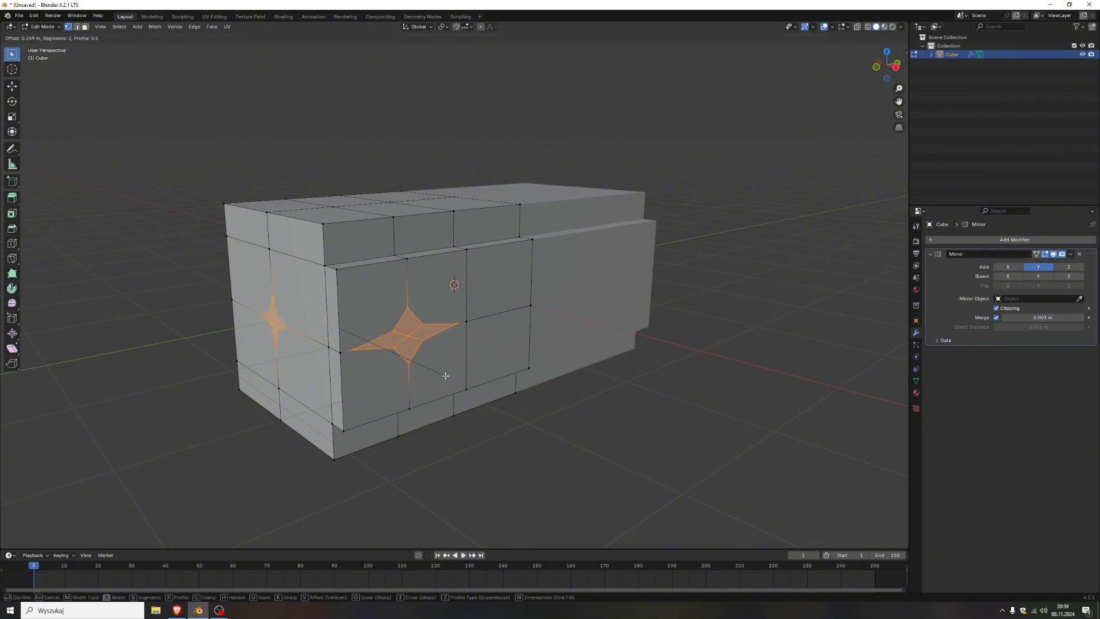
key(Escape)
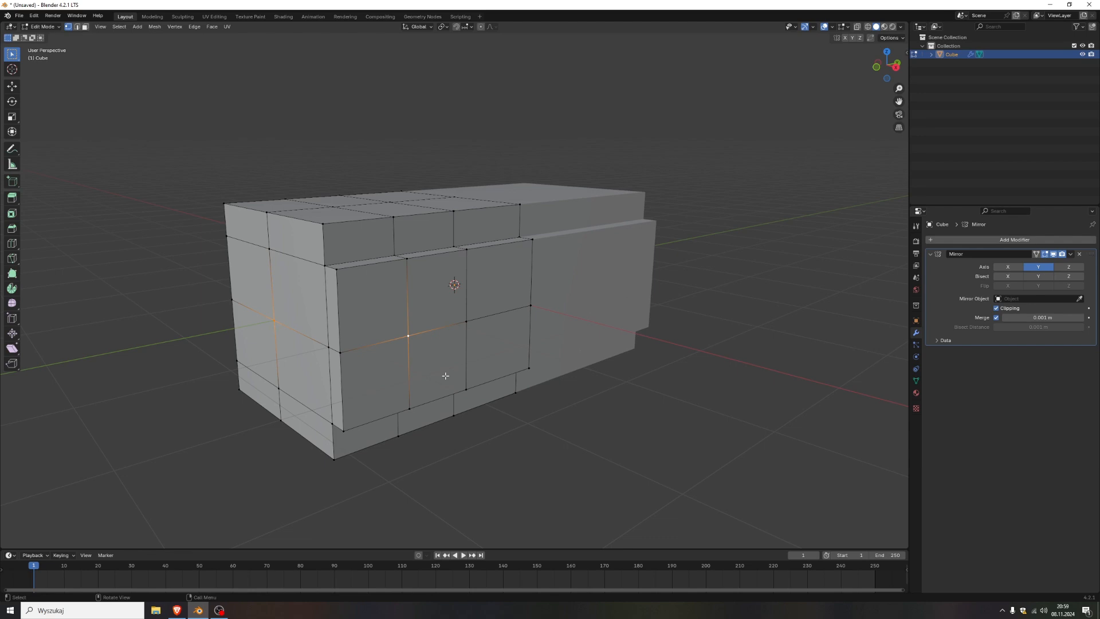
Try clearing the object's scale in Object Mode.
key(Tab)
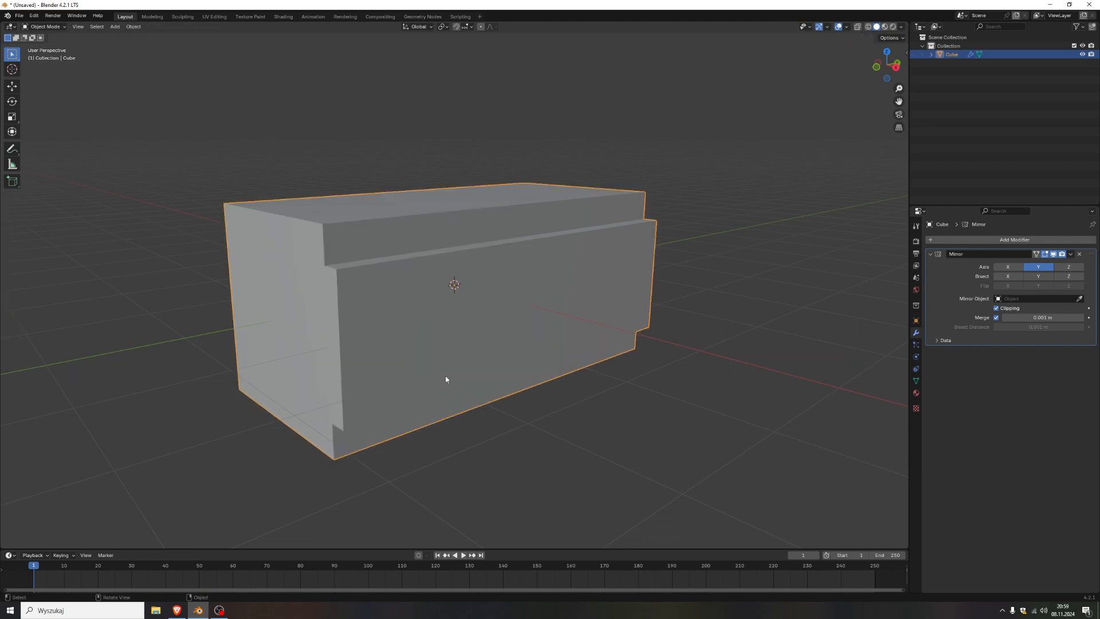
key(alt+s)
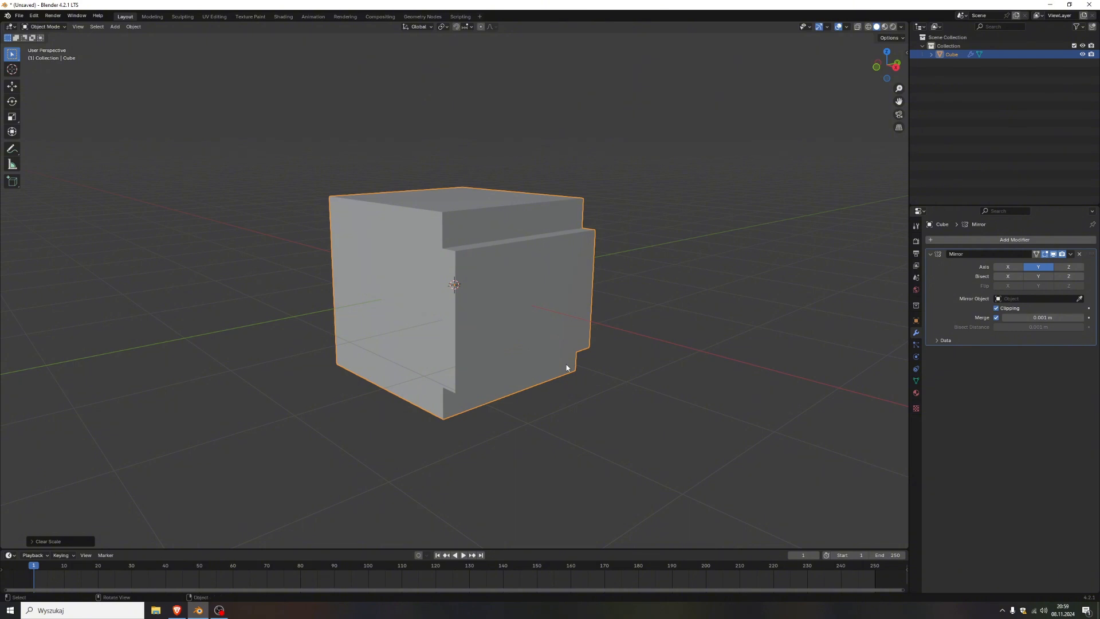
middle_drag(608, 336, 611, 371)
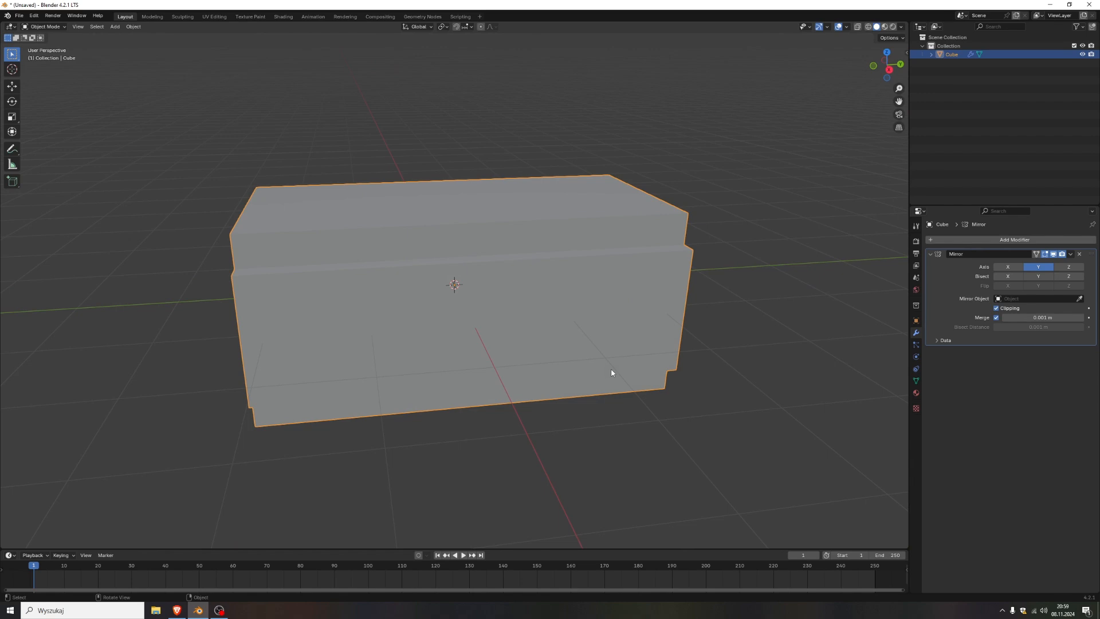
Apply the object's scale and return to Edit Mode.
key(ctrl+a)
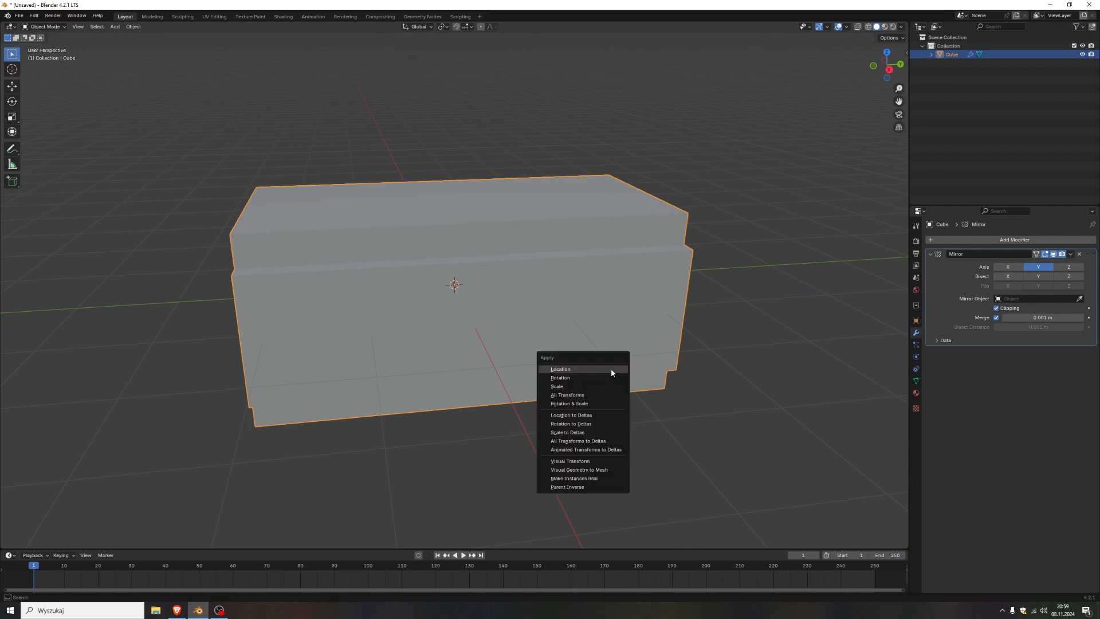
click(572, 386)
key(Tab)
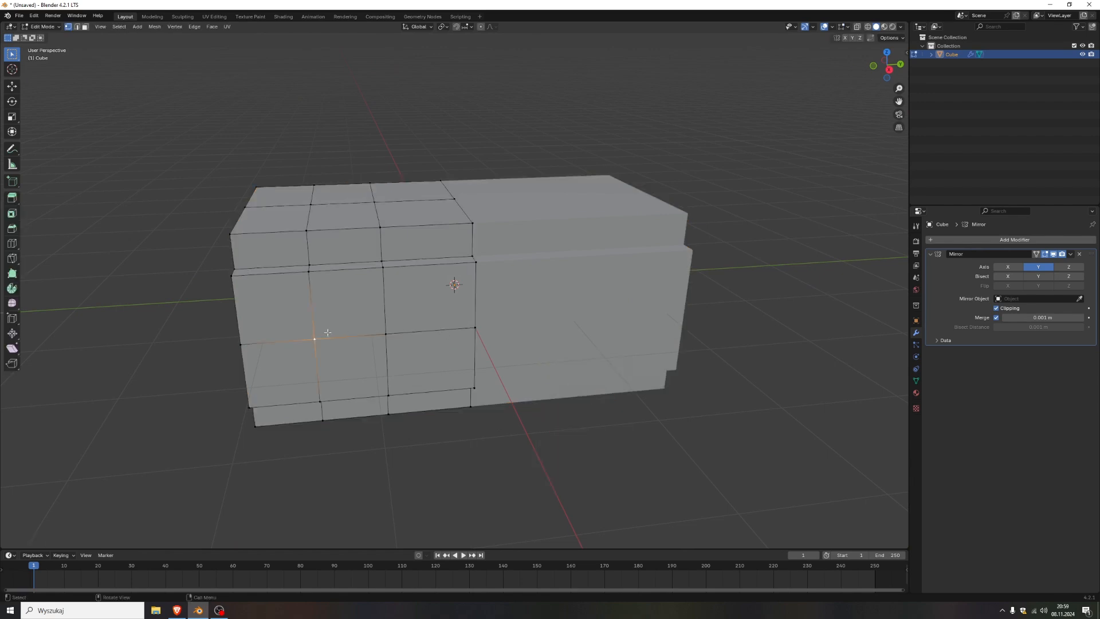
Bevel the two selected vertices into star shapes with 2 segments and an offset of about 0.6 m.
middle_drag(327, 332, 350, 359)
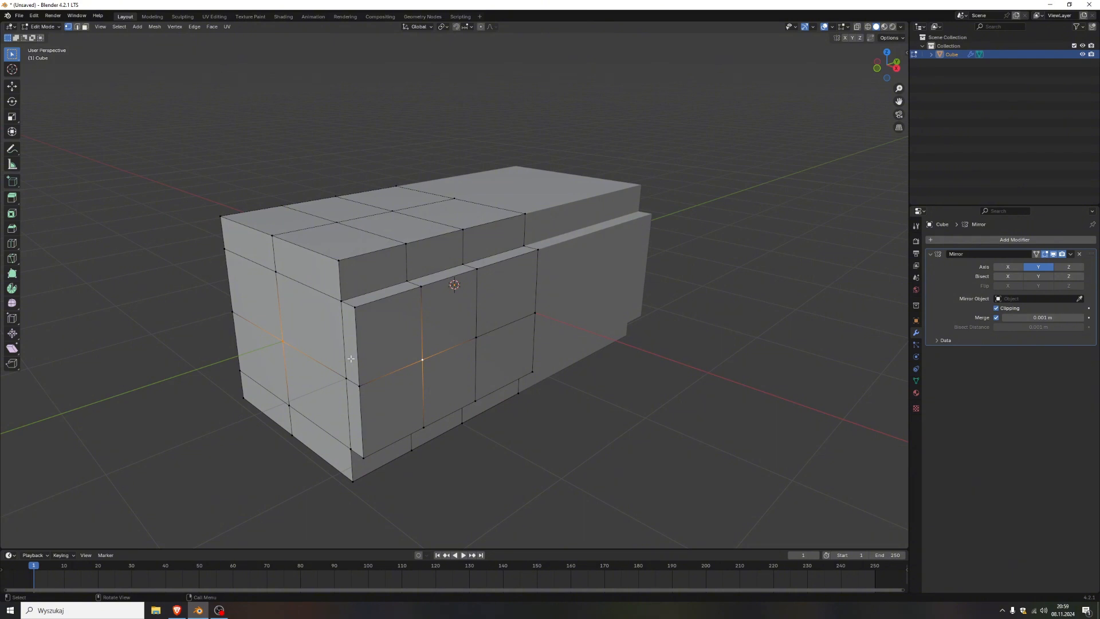
key(ctrl+shift+b)
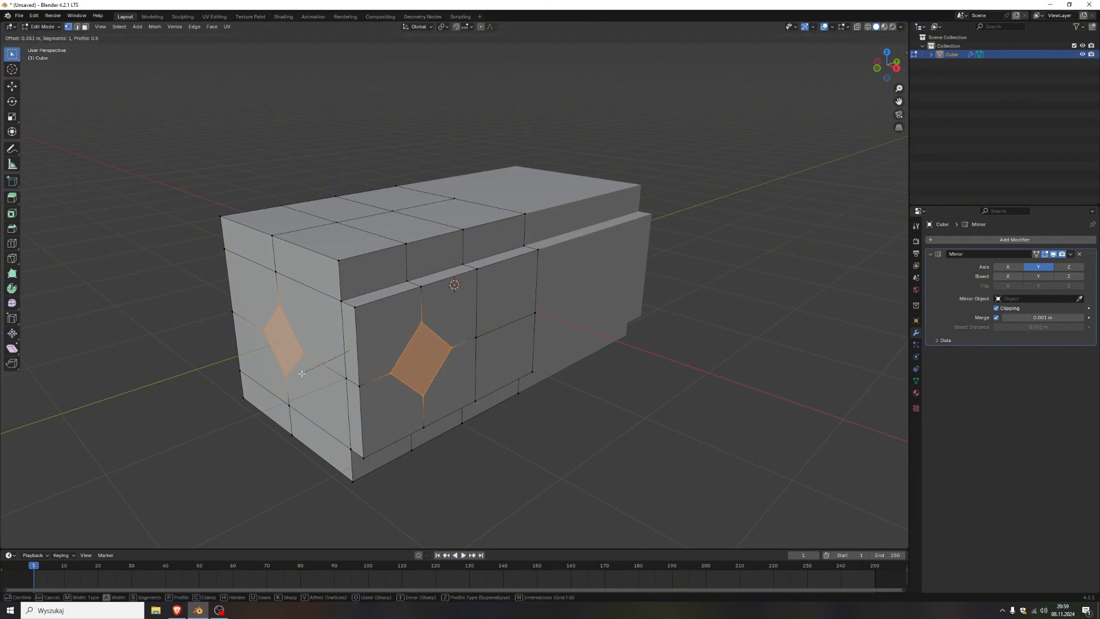
scroll(299, 374, up, 1)
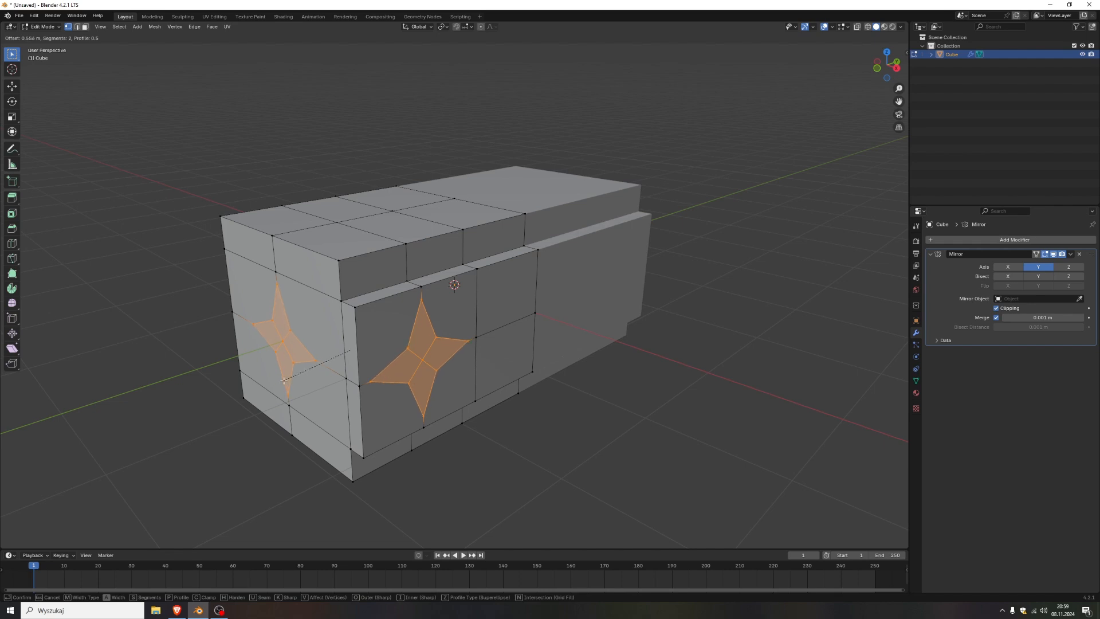
click(281, 379)
Move the vertices above and below the end face's star apart by scaling them about 1.3 along Z.
middle_drag(280, 380, 382, 383)
click(380, 401)
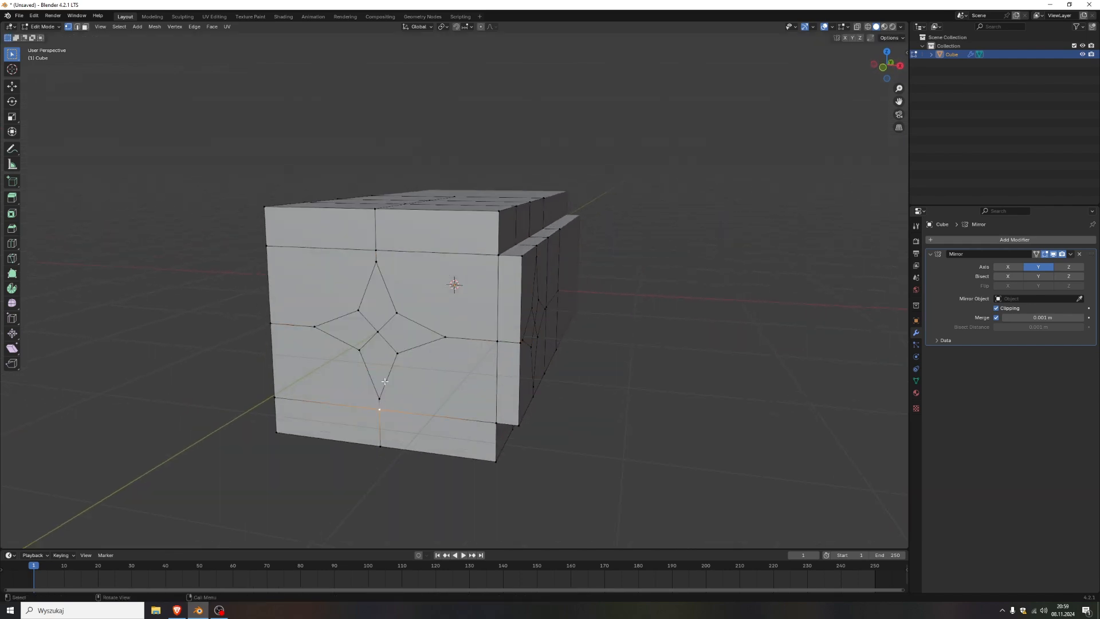
shift+click(378, 249)
key(s)
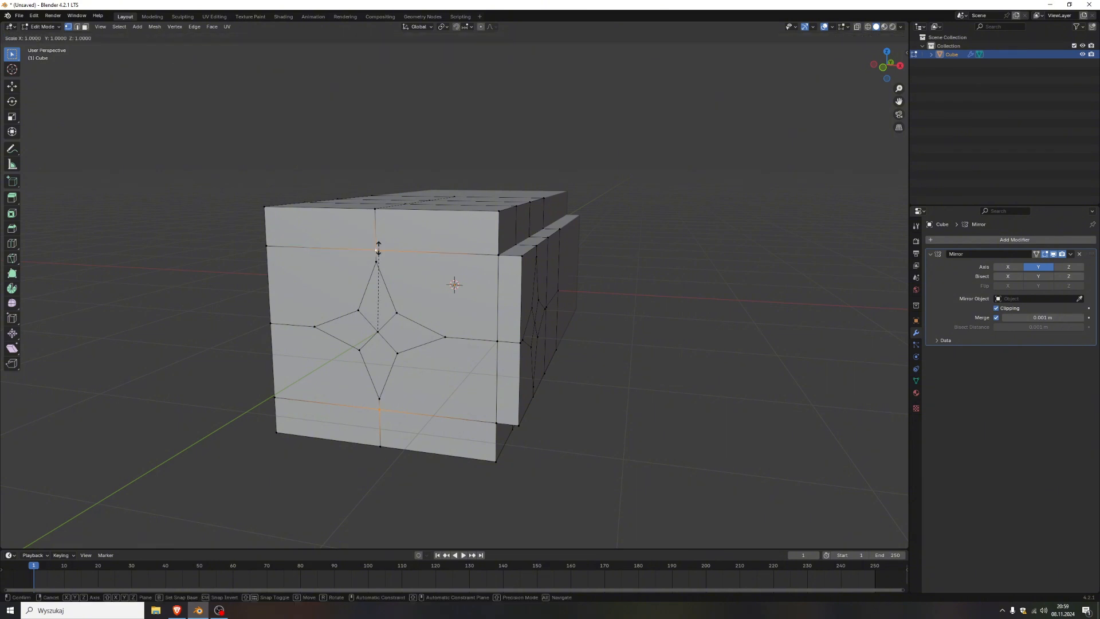
key(z)
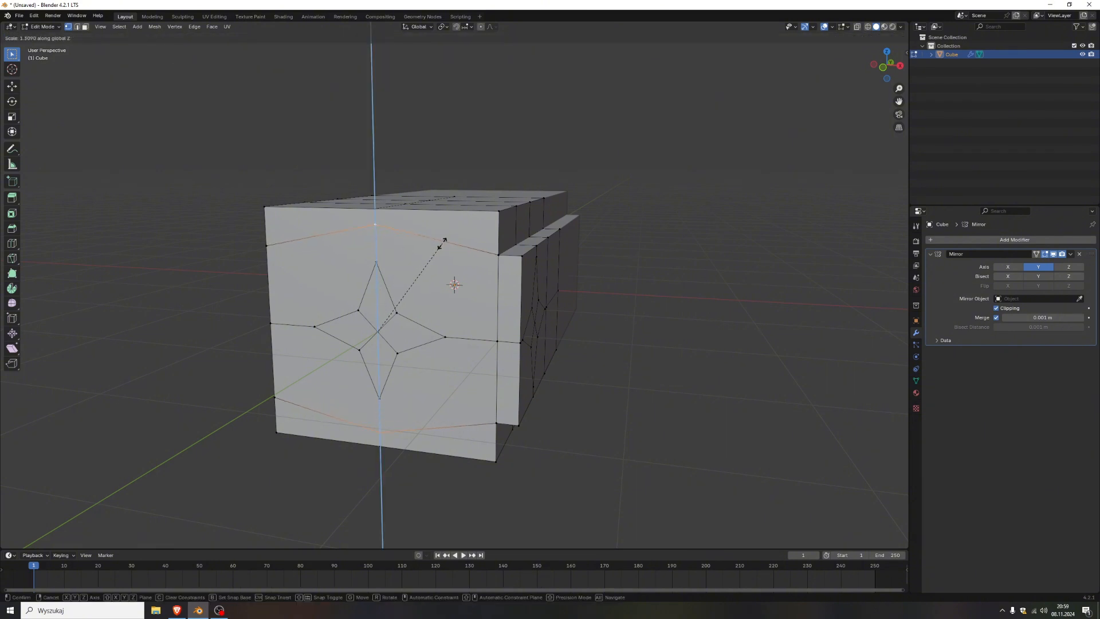
click(445, 243)
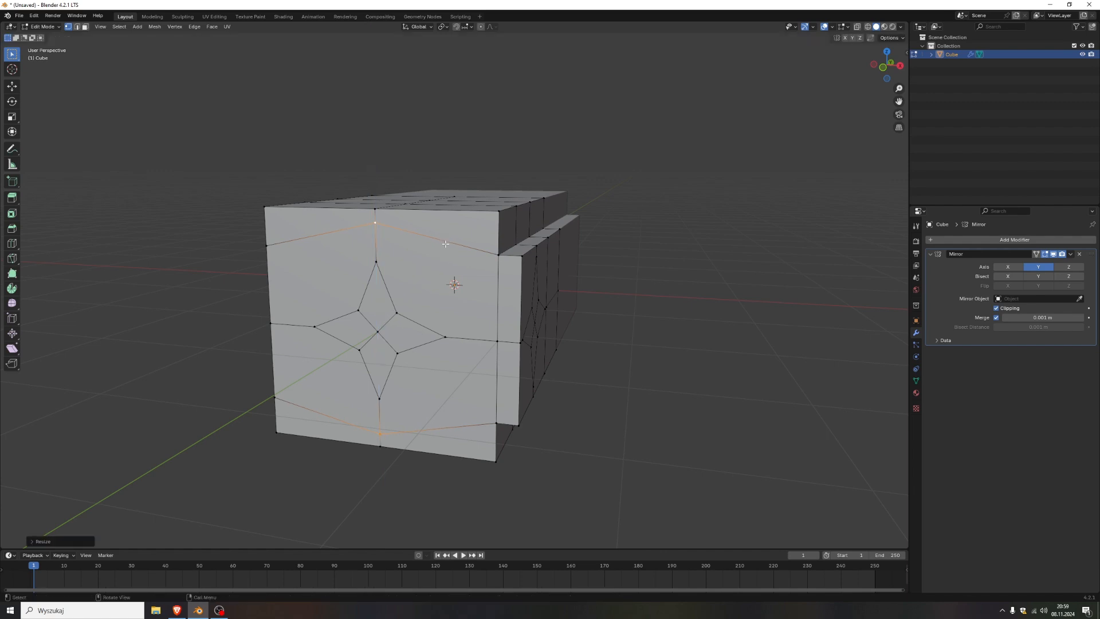
Turn the star on the long side face into a circle with LoopTools and scale it up by about 1.1.
middle_drag(449, 281, 347, 295)
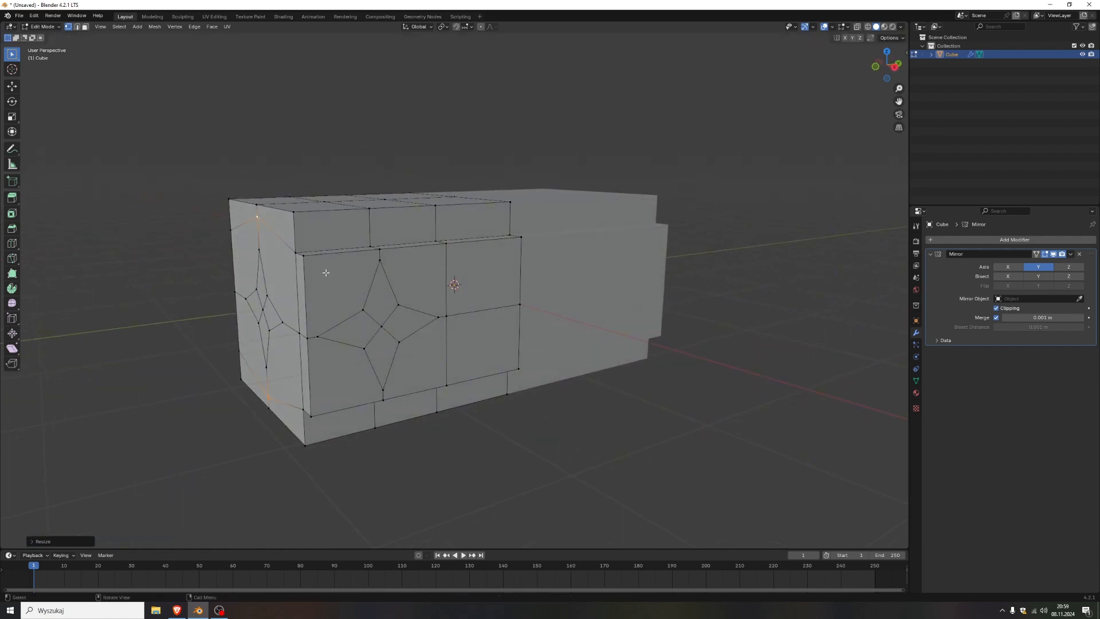
drag(316, 265, 440, 363)
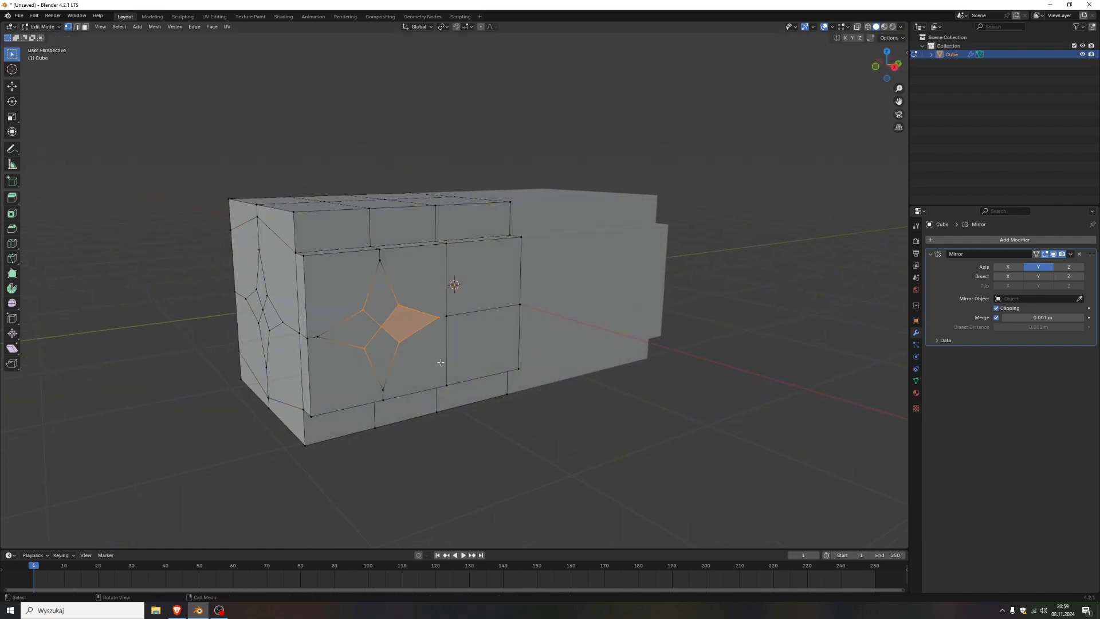
shift+drag(413, 269, 363, 255)
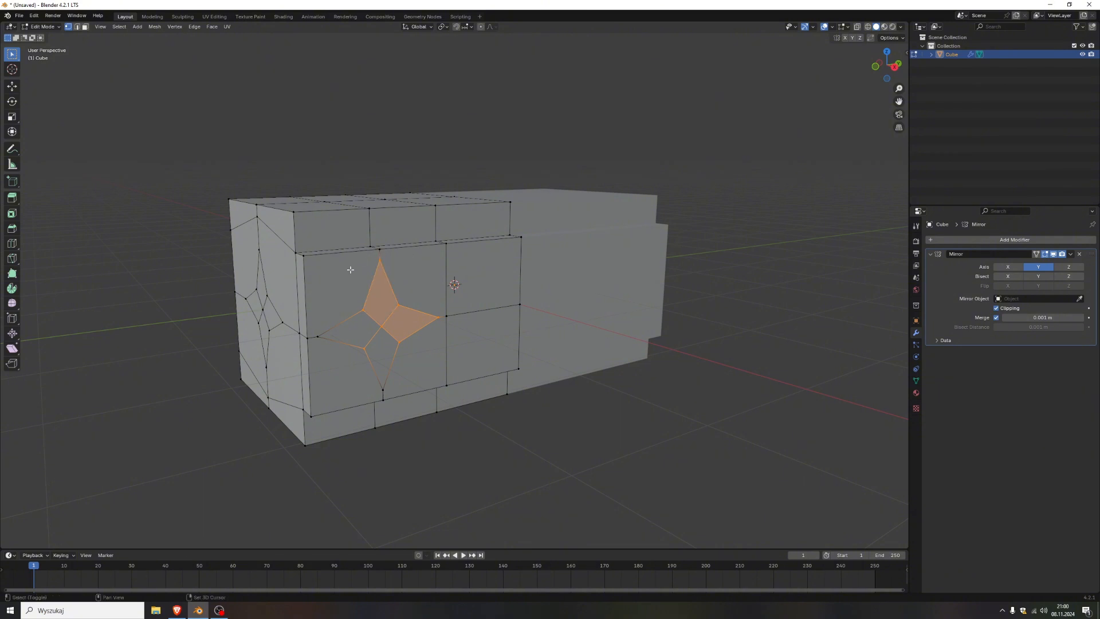
shift+drag(337, 316, 419, 392)
right_click(366, 317)
mouse_move(344, 307)
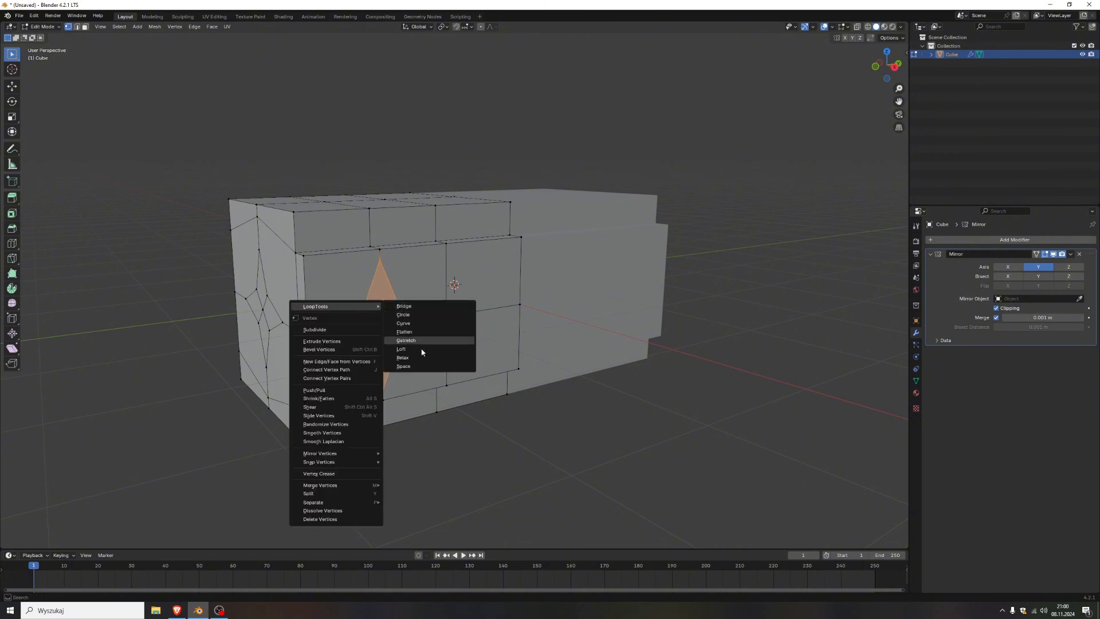
click(430, 315)
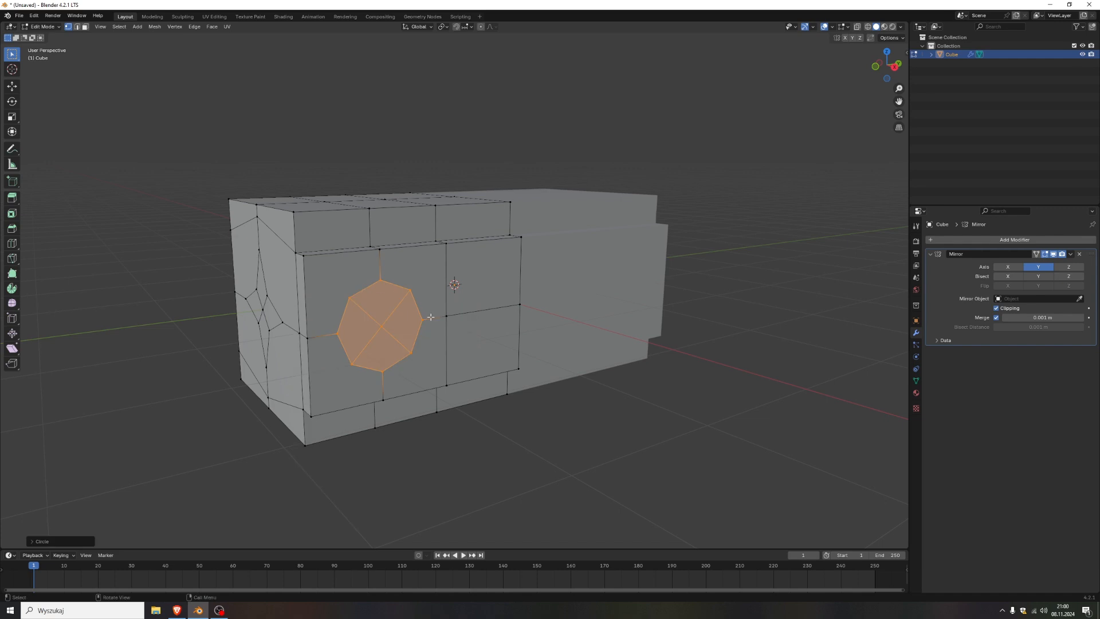
key(s)
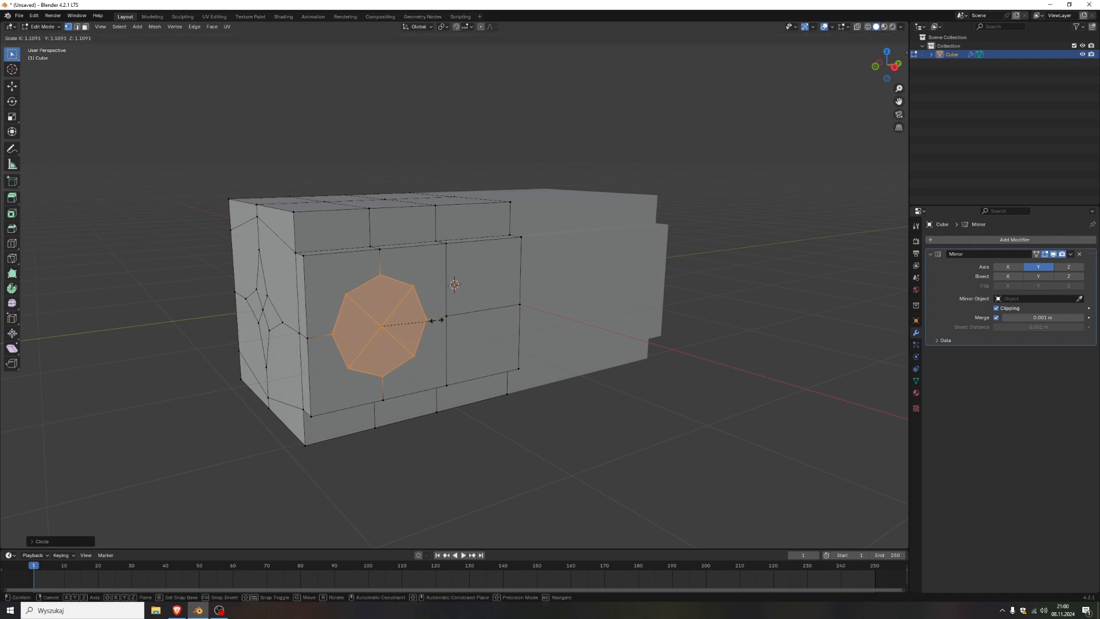
click(434, 320)
Turn the star on the end face into a circle with LoopTools and enlarge it to nearly fill the face.
middle_drag(434, 320, 385, 384)
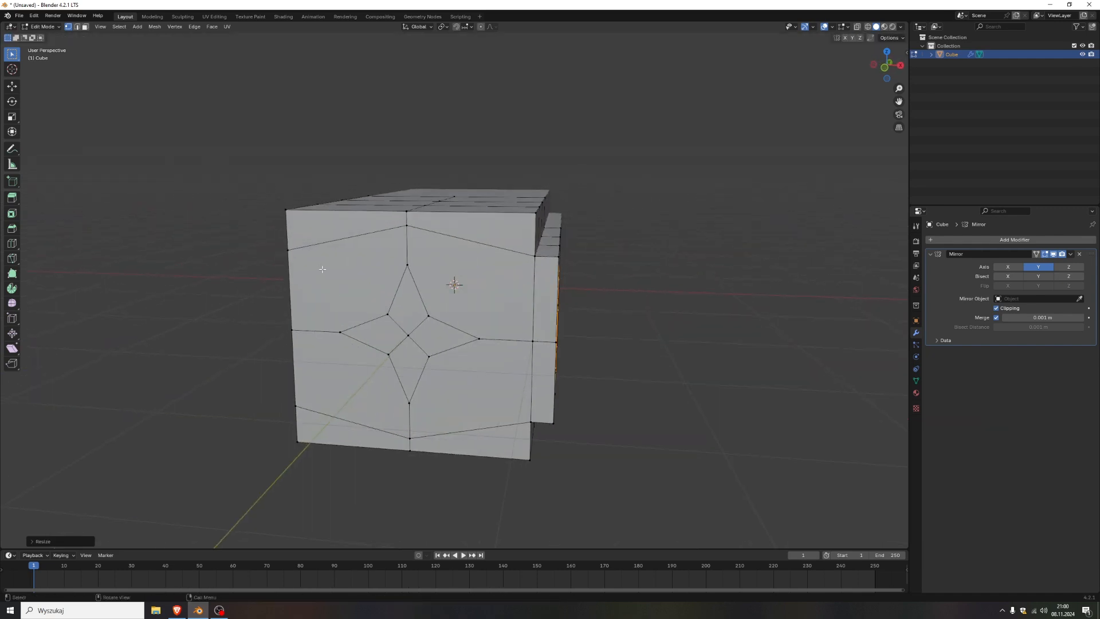
drag(322, 268, 496, 410)
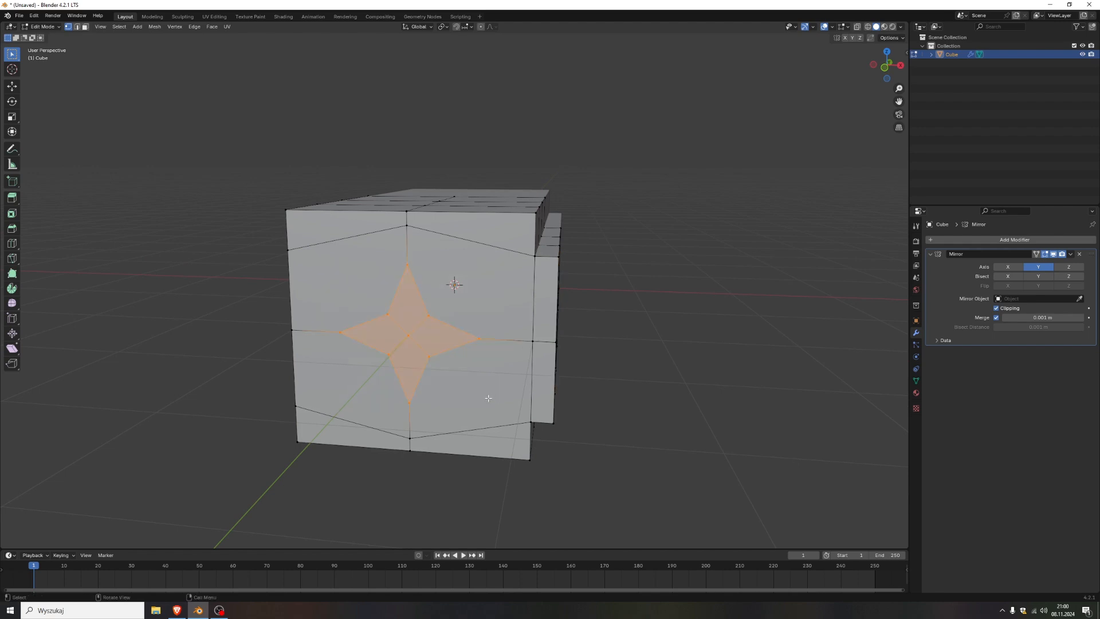
right_click(464, 375)
mouse_move(438, 363)
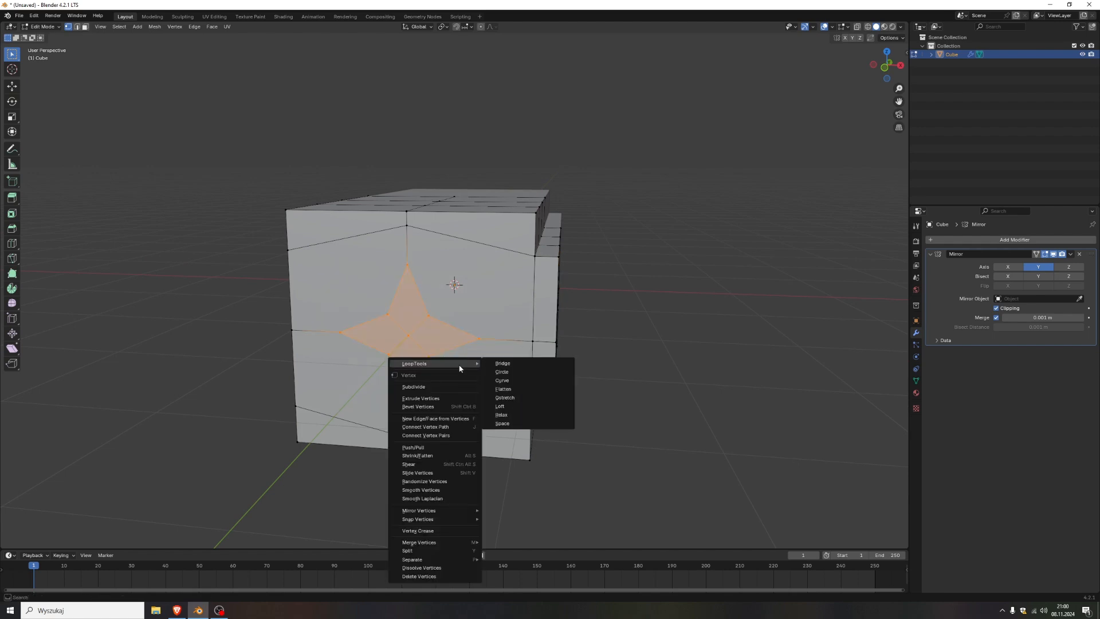
click(512, 371)
key(s)
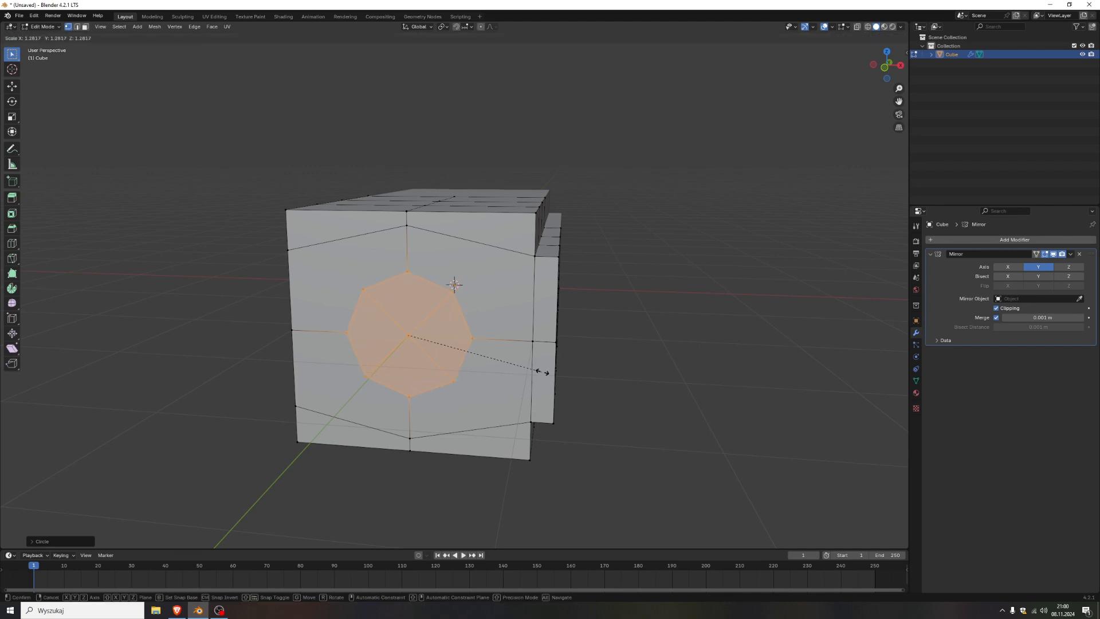
click(596, 374)
Connect the end circle's upper and lower diagonal vertices to the matching vertices of the side circle around the corner.
middle_drag(646, 415, 585, 396)
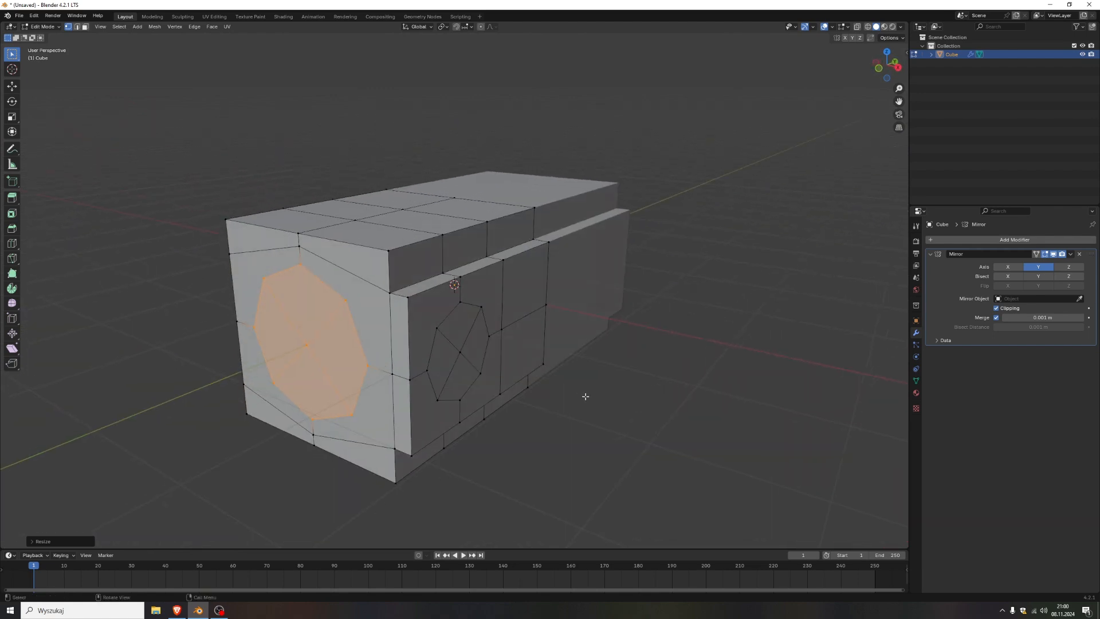
click(383, 339)
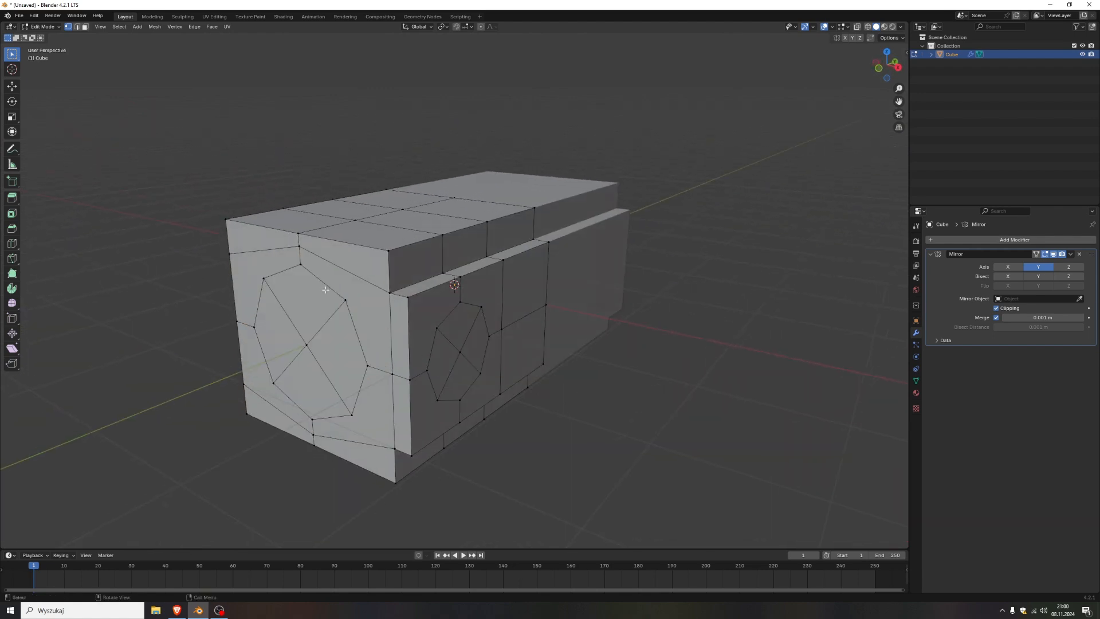
click(344, 297)
shift+click(439, 328)
key(j)
click(348, 413)
shift+click(436, 400)
key(j)
Add two centred loop cuts across the block, one on each side of the side circle's centre line.
middle_drag(347, 423, 344, 344)
key(ctrl+r)
click(339, 265)
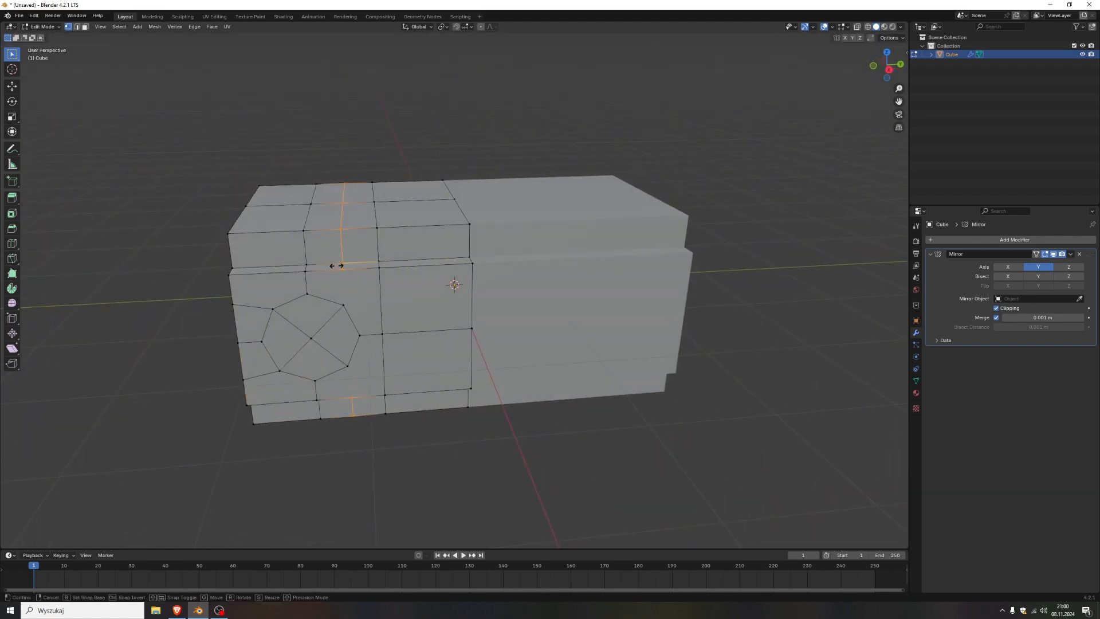
click(337, 265)
key(ctrl+r)
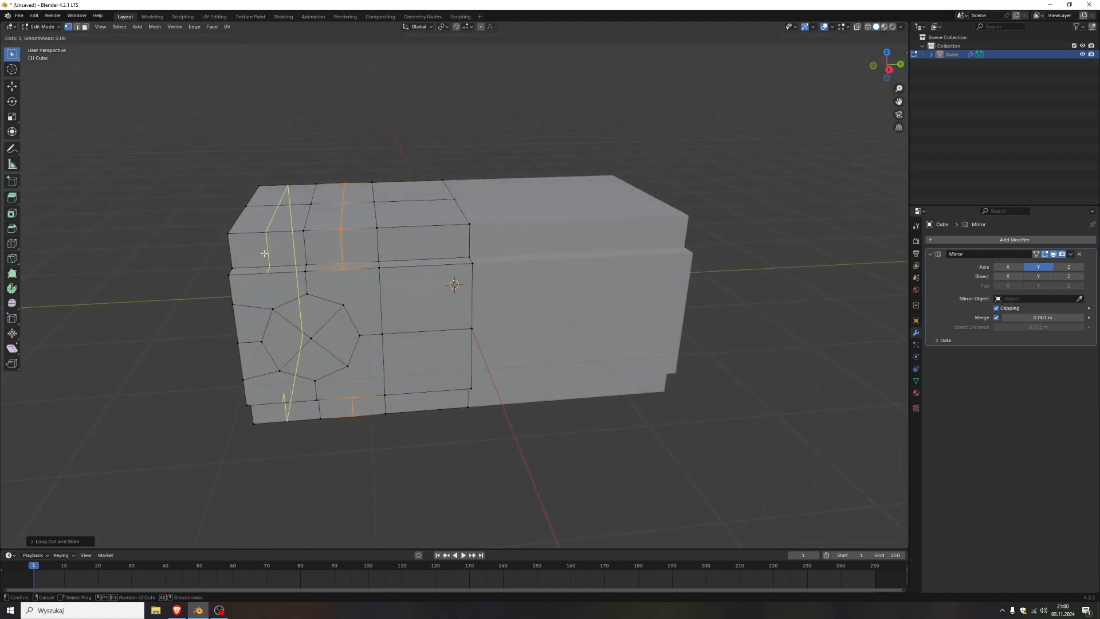
click(264, 253)
click(264, 253)
Add centred vertical loop cuts above and below the circle on the end face's outer half, away from the side circle.
middle_drag(262, 338, 348, 341)
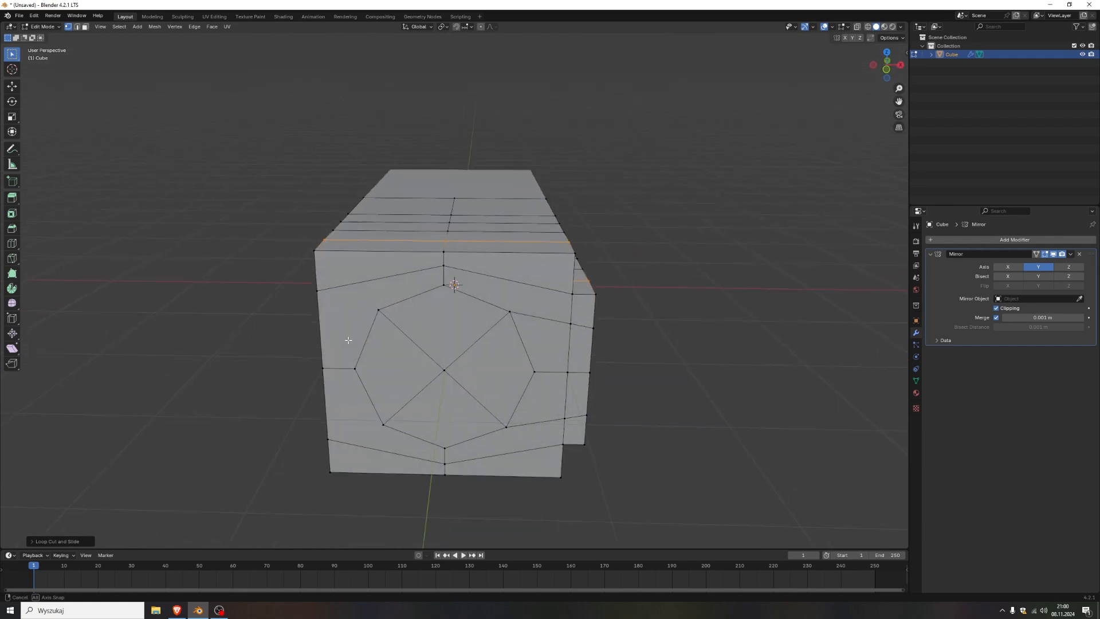
key(ctrl+r)
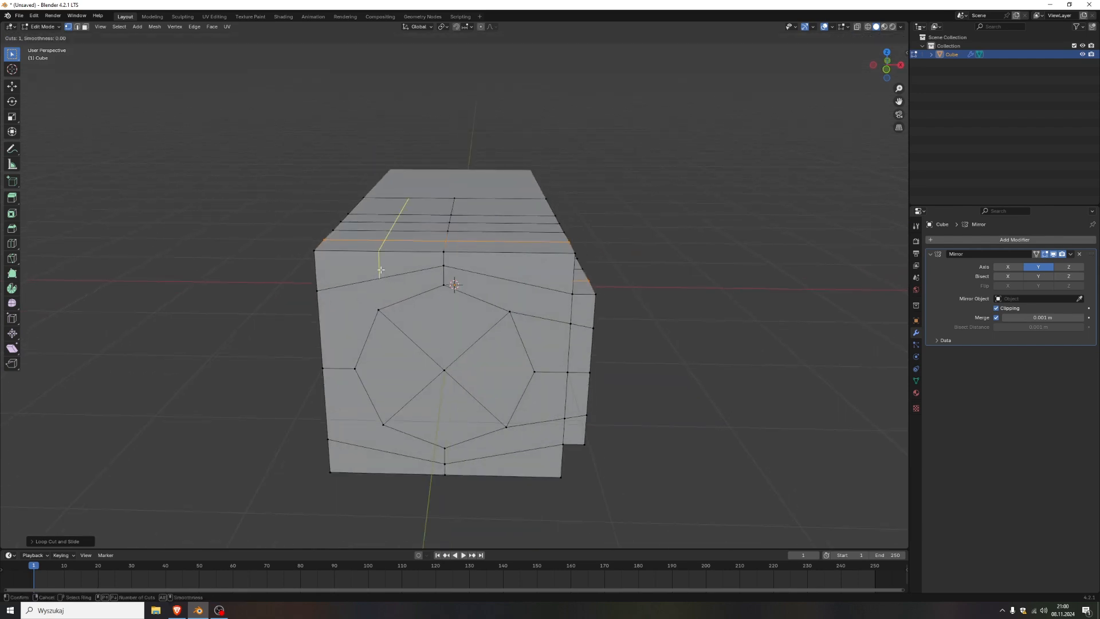
click(380, 270)
click(380, 281)
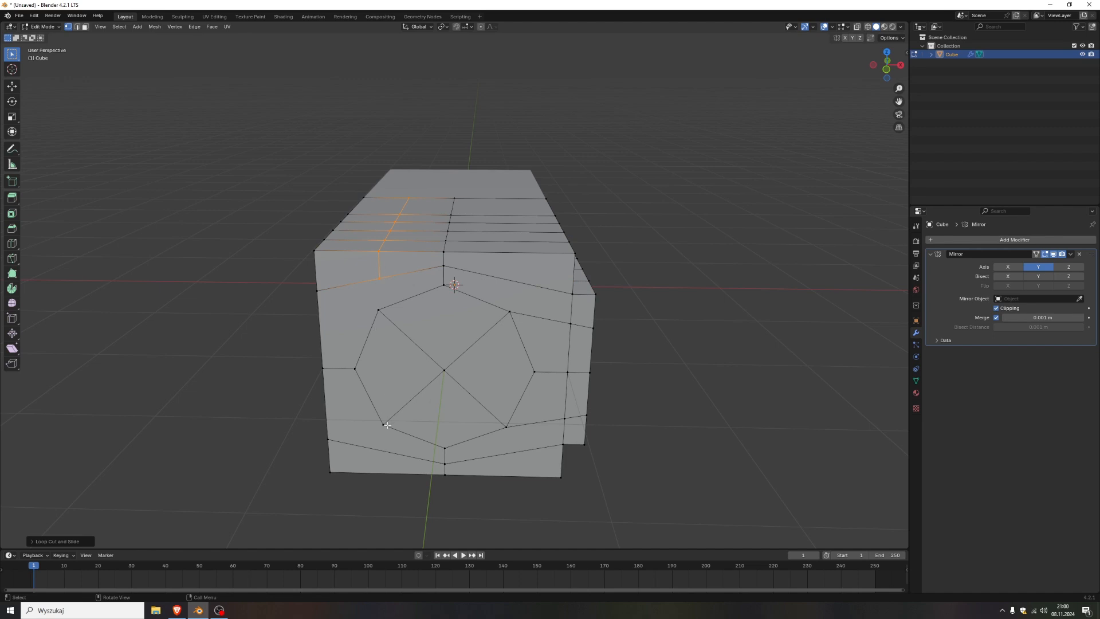
key(ctrl+r)
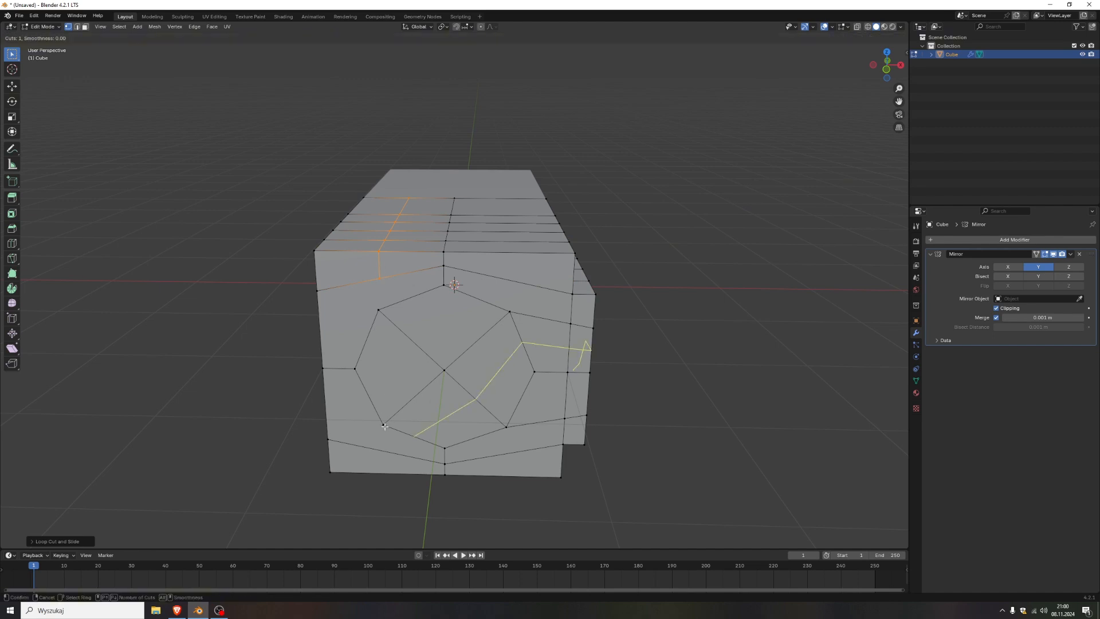
click(382, 456)
click(382, 456)
Add centred vertical loop cuts above and below the circle on the end face's half nearest the side circle.
key(ctrl+r)
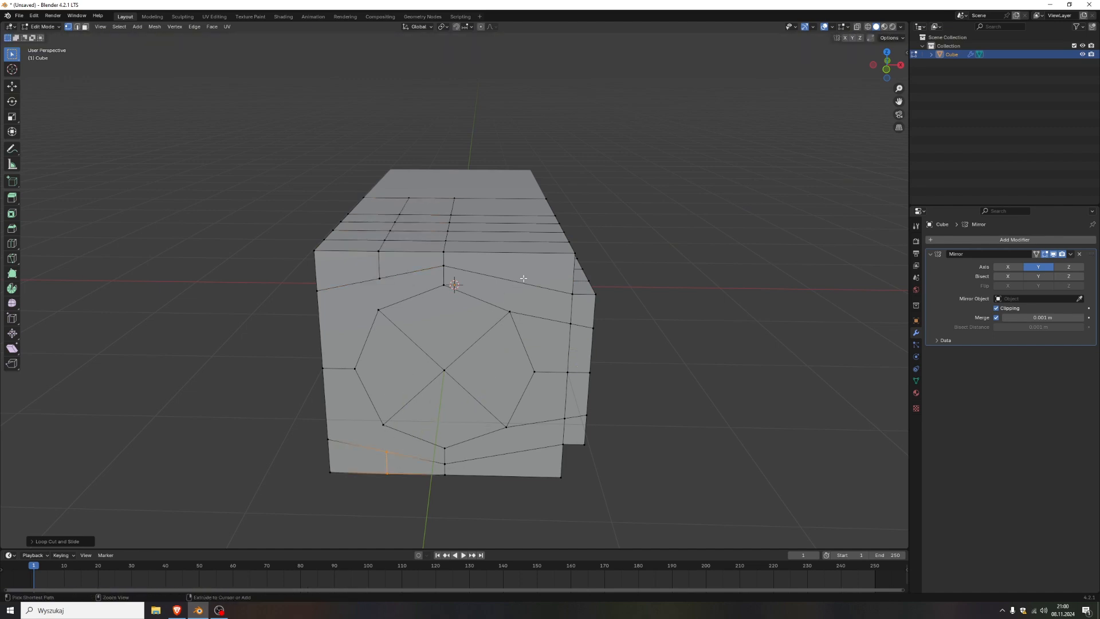
click(510, 265)
click(510, 265)
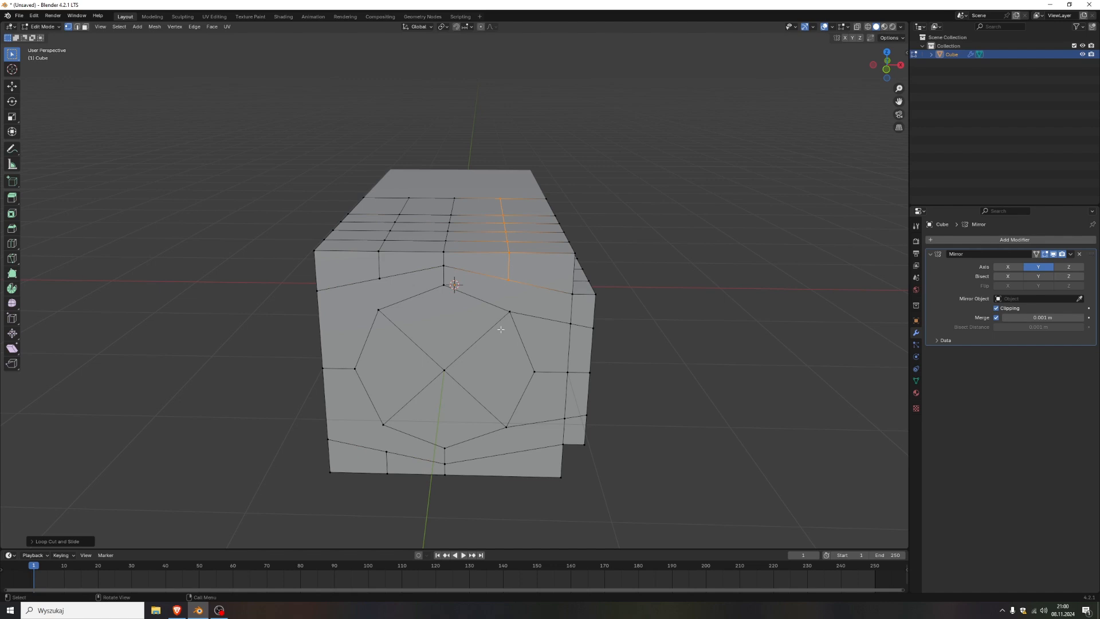
key(ctrl+r)
click(503, 472)
click(503, 472)
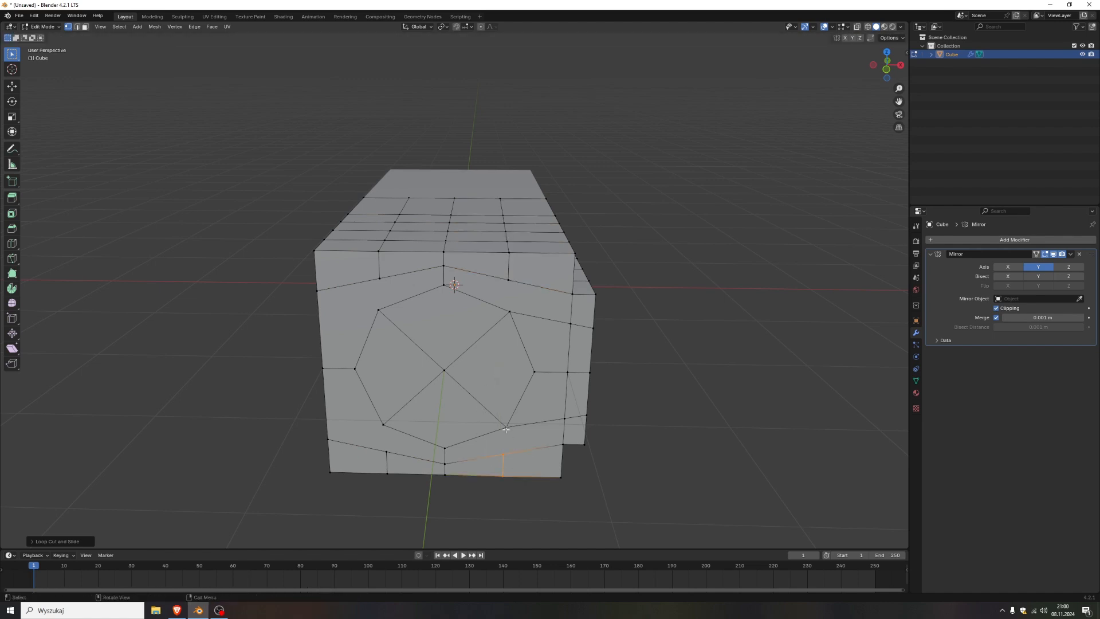
Connect the end circle's four diagonal vertices to the ends of the new vertical cuts above and below it.
click(506, 428)
shift+click(504, 455)
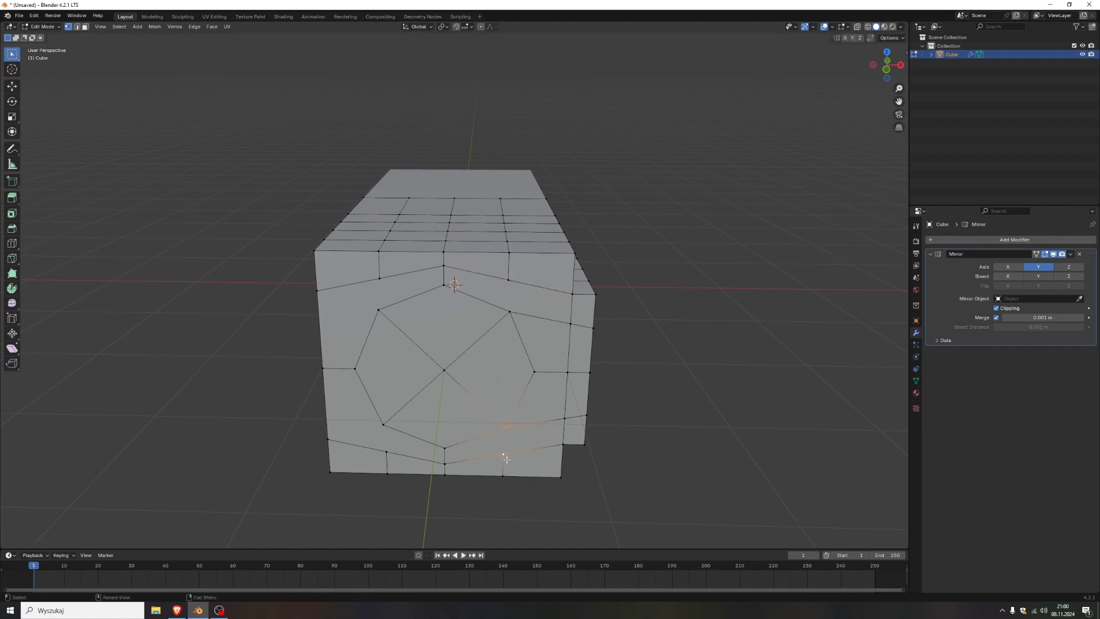
click(383, 427)
shift+click(387, 452)
click(378, 309)
shift+click(379, 279)
click(512, 312)
shift+click(507, 282)
Connect the side circle's four diagonal vertices to the vertical cuts above and below it and clear the selection.
middle_drag(538, 395, 445, 392)
click(332, 250)
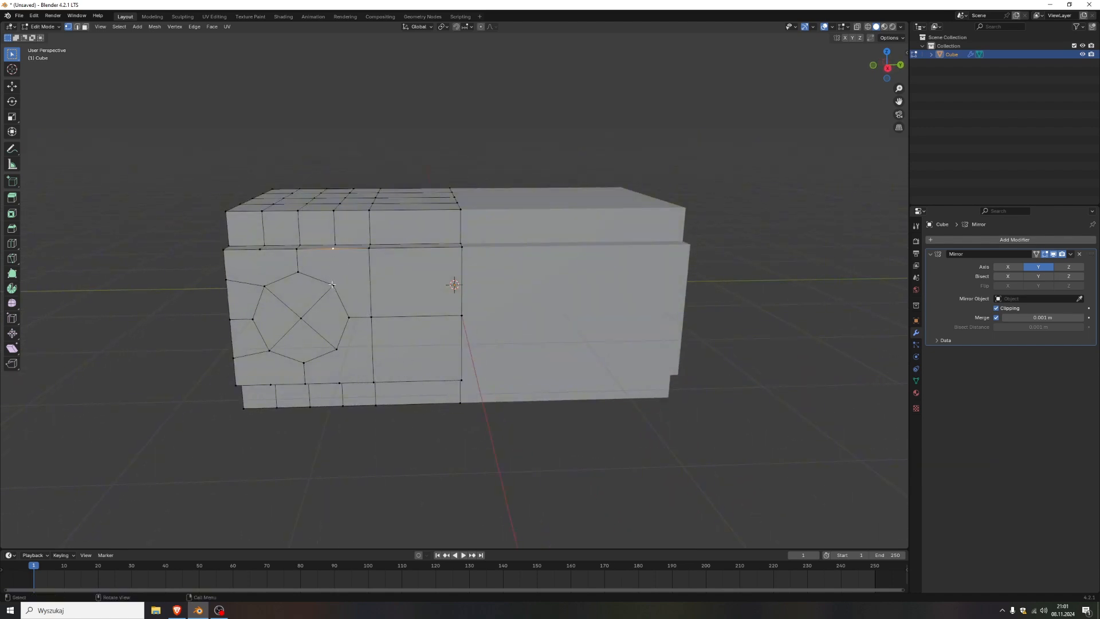
shift+click(334, 285)
key(j)
click(335, 348)
shift+click(339, 383)
key(j)
click(265, 285)
shift+click(259, 251)
click(270, 351)
shift+click(271, 383)
key(alt+a)
In Right Orthographic view, knife-cut from the side circle's upper inner diagonal vertex straight across to the mirror seam.
scroll(366, 303, up, 3)
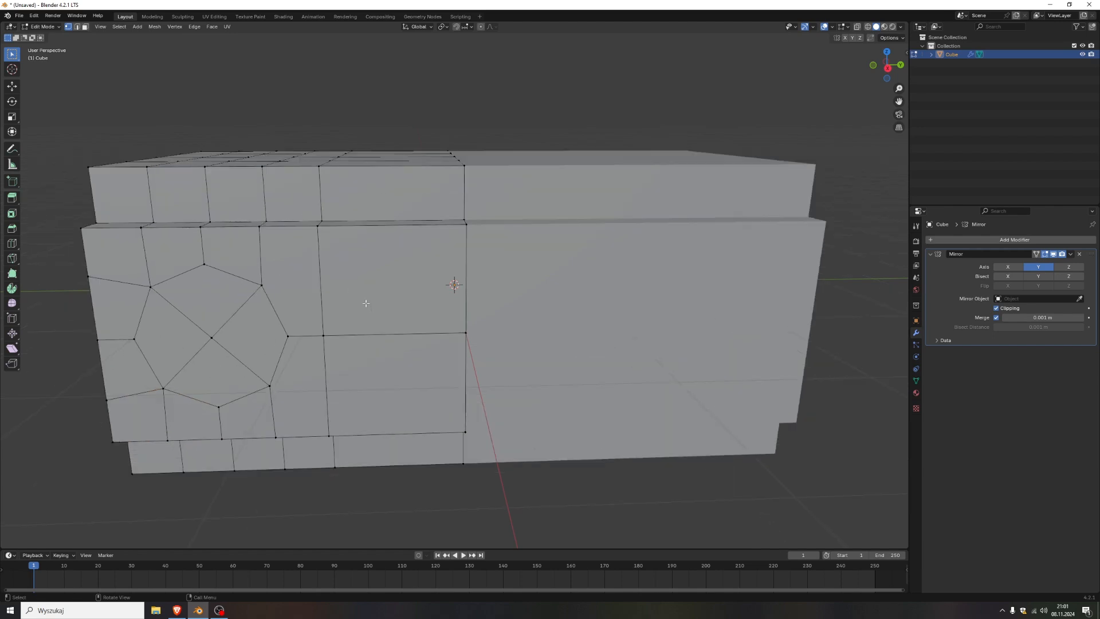
click(888, 68)
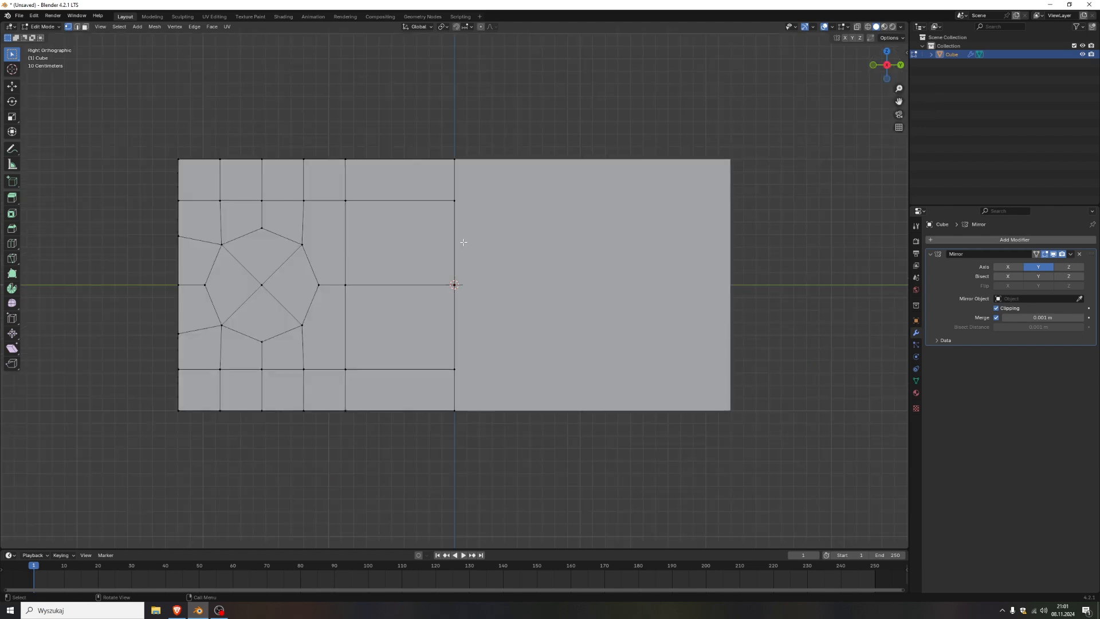
key(k)
click(303, 244)
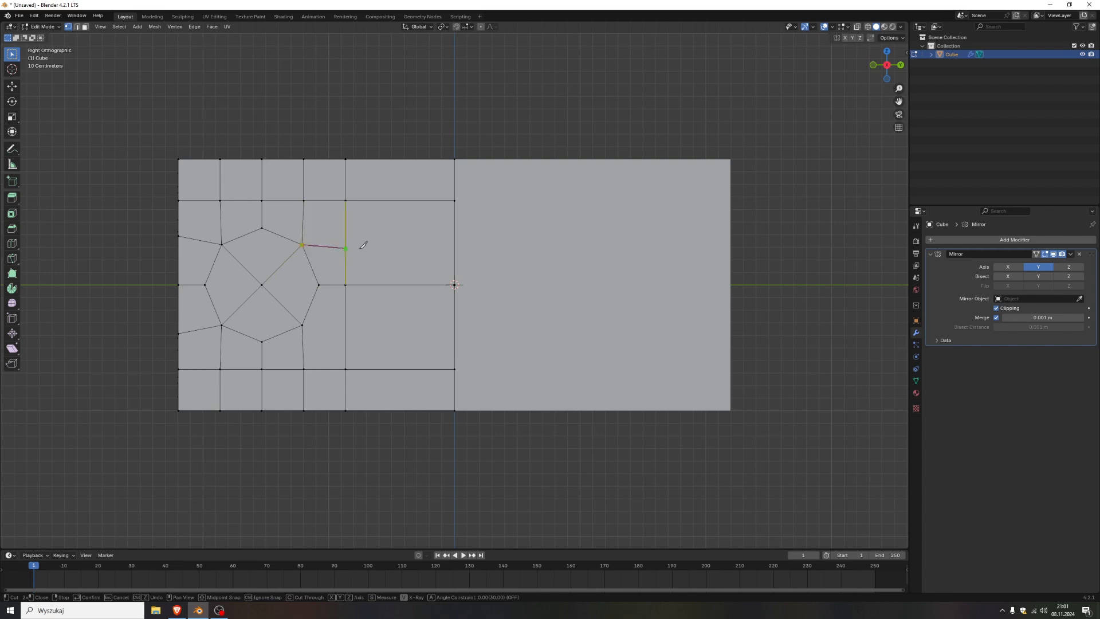
click(492, 240)
key(Return)
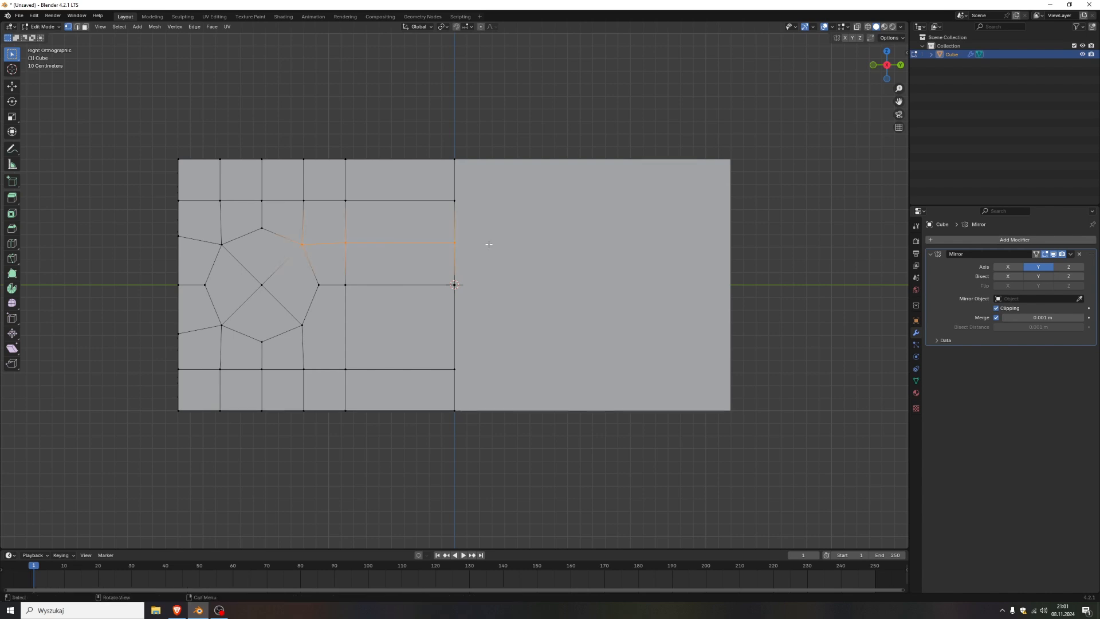
Knife-cut from the side circle's lower inner diagonal vertex straight across to the mirror seam and clear the selection.
key(k)
click(302, 324)
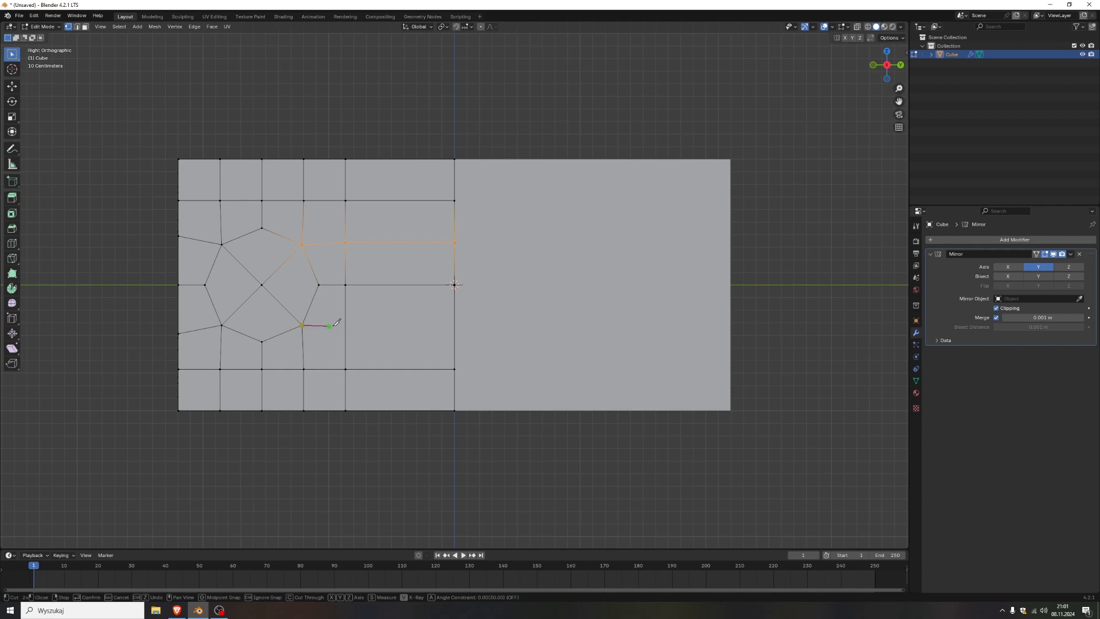
click(574, 322)
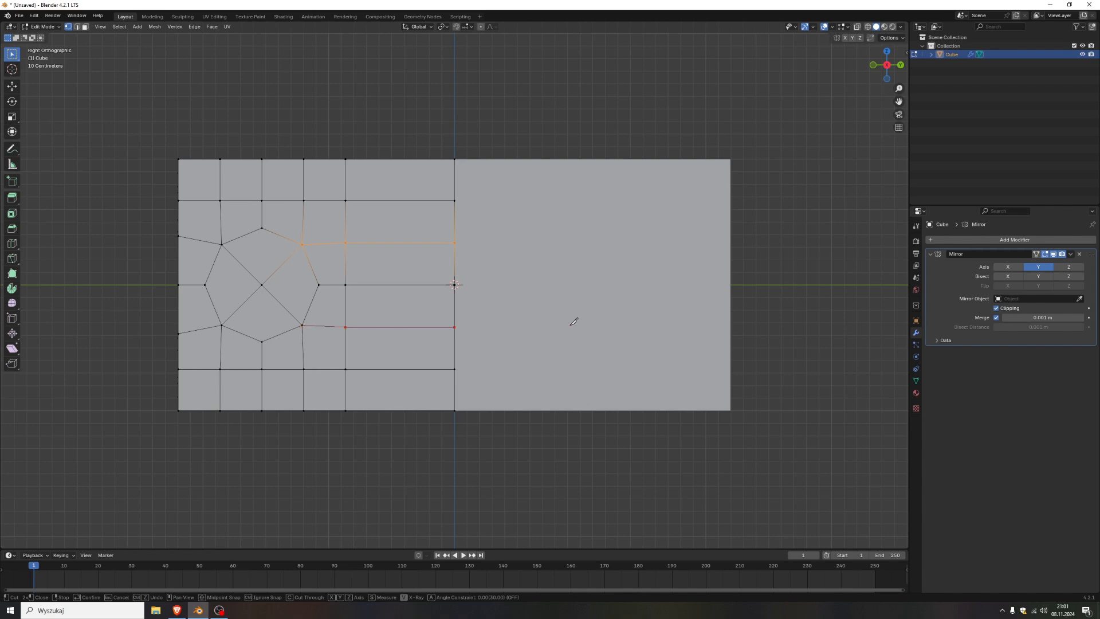
key(Return)
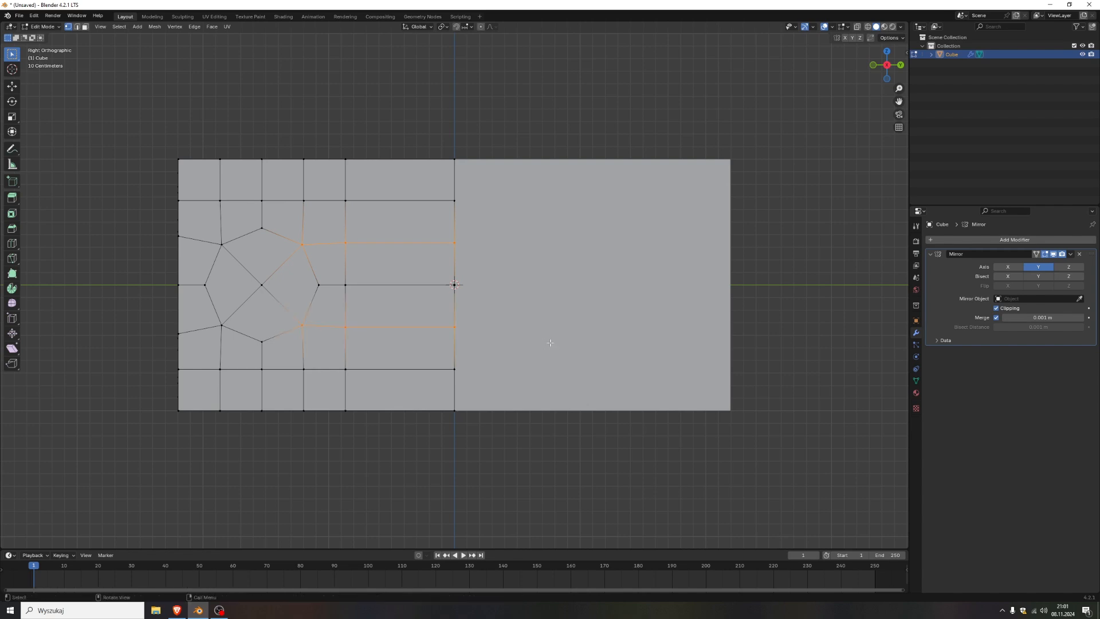
middle_drag(521, 346, 562, 367)
click(516, 312)
scroll(498, 373, down, 2)
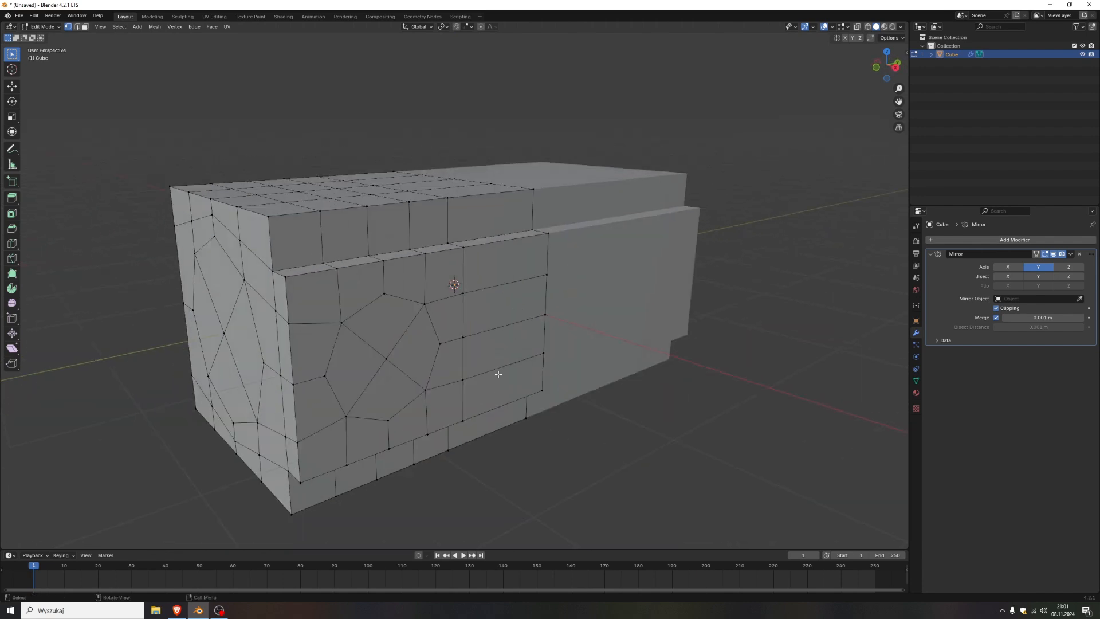
In face select mode, select the four faces that make up the side circle.
mouse_move(484, 435)
middle_down()
mouse_move(452, 437)
mouse_move(474, 437)
middle_up()
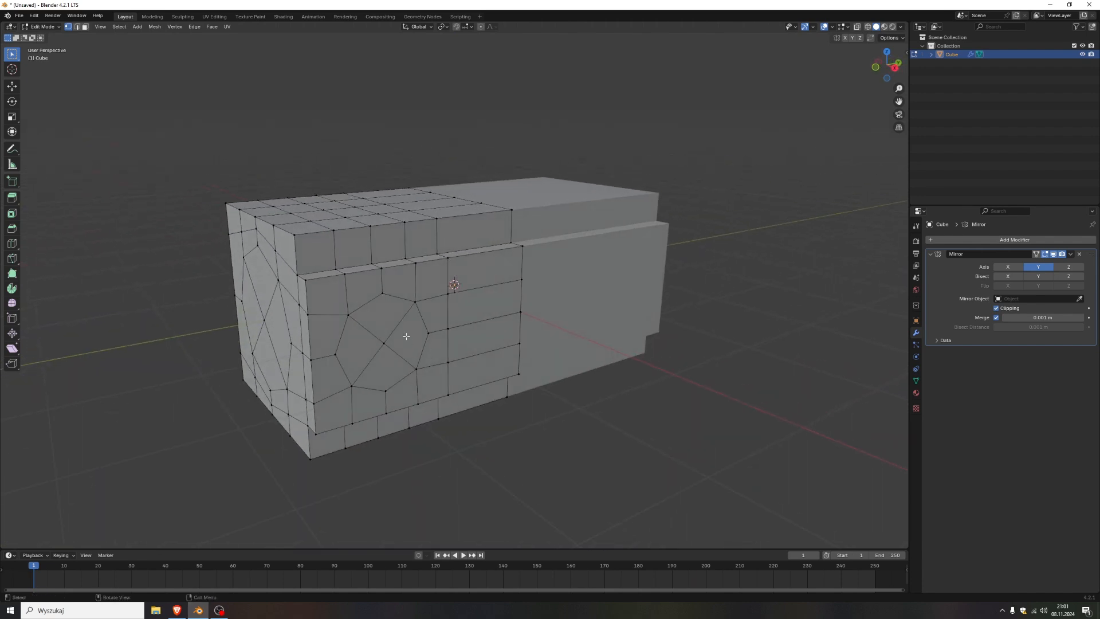
click(383, 324)
key(3)
click(383, 324)
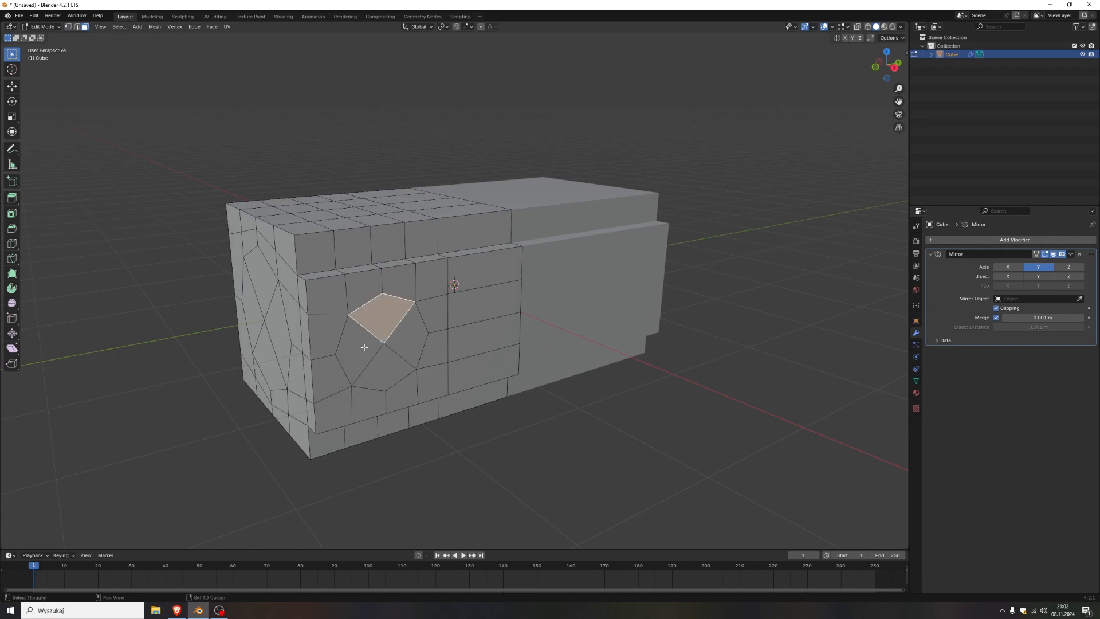
shift+click(358, 345)
shift+click(381, 372)
shift+click(404, 337)
Add the end circle's four faces to the selection and extrude both circles inward along their normals by about 0.24 m.
middle_drag(304, 339, 312, 338)
shift+click(292, 283)
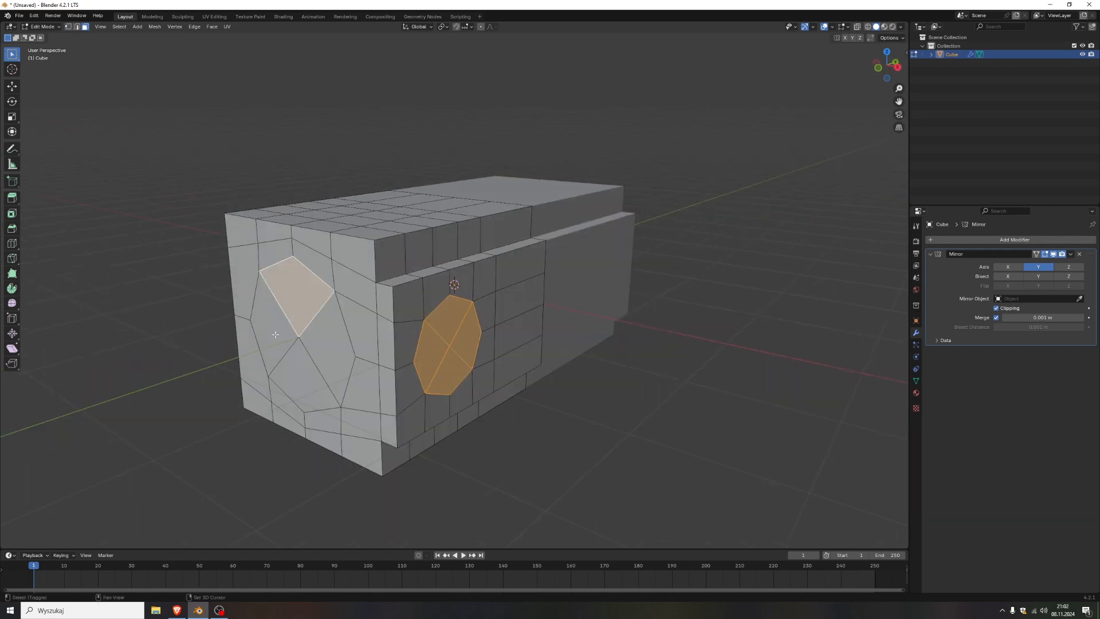
shift+click(265, 332)
shift+click(304, 392)
shift+click(319, 348)
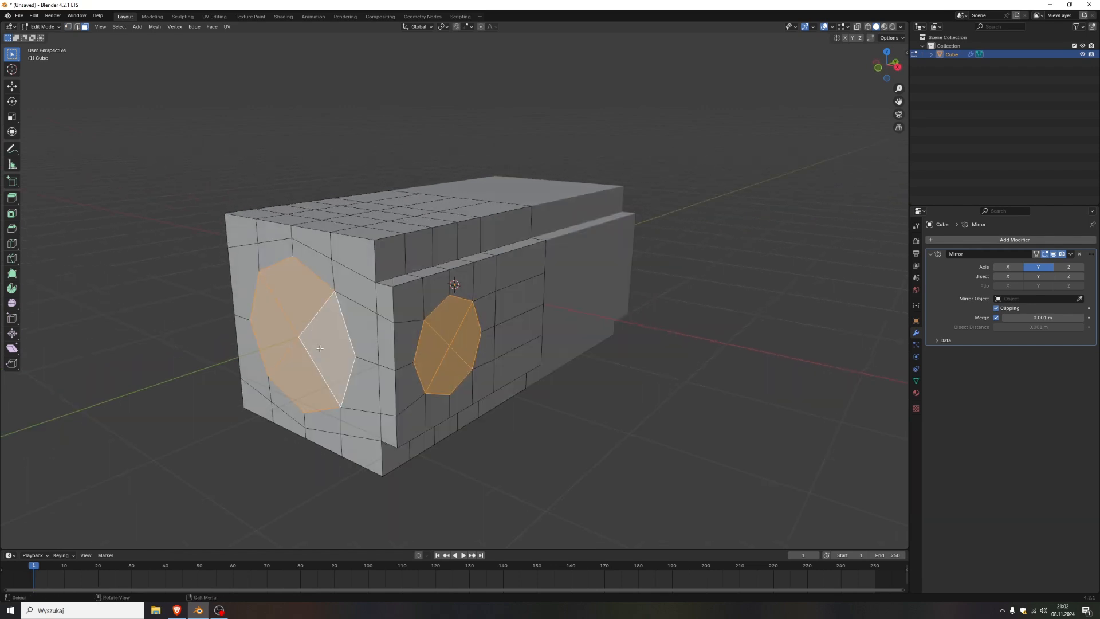
key(alt+e)
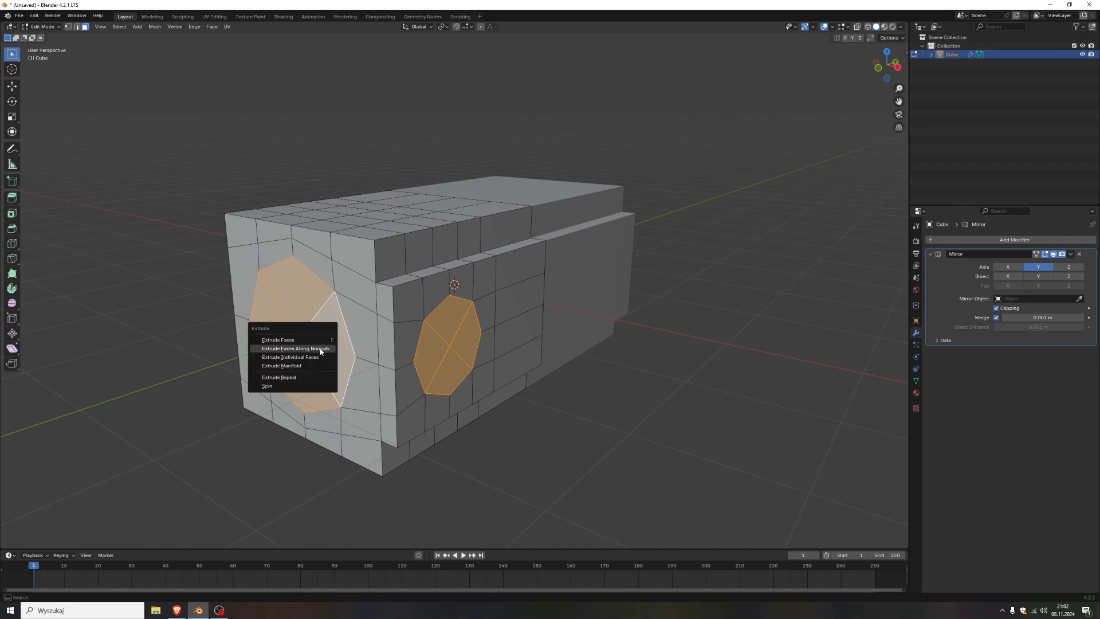
click(320, 349)
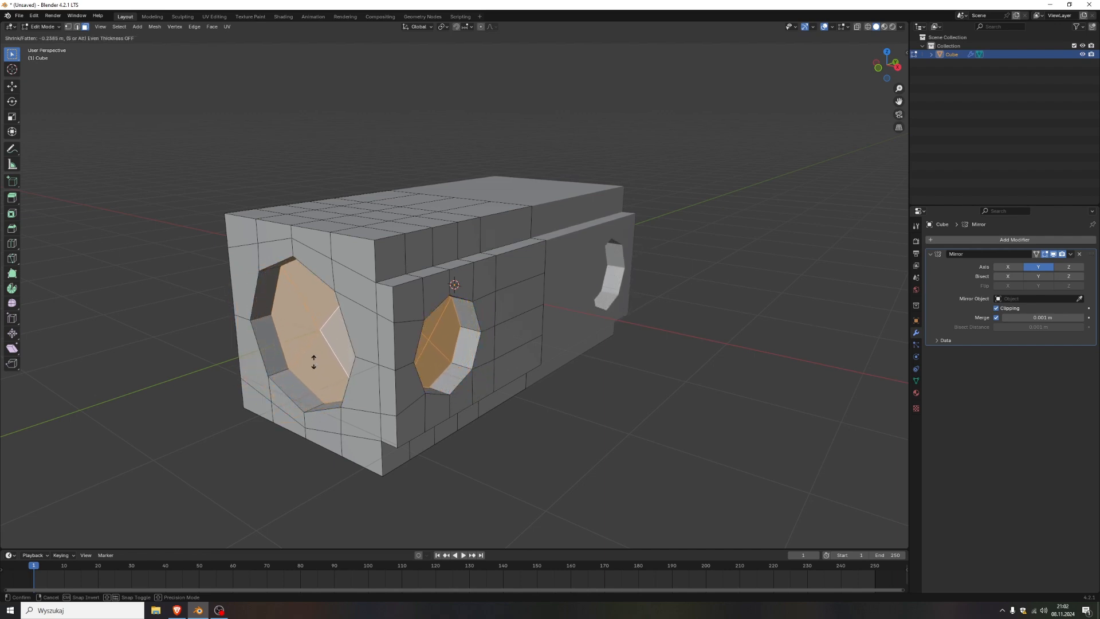
click(313, 361)
Extrude the two middle faces between the side circle and the mirror seam inward along their normals by about 0.17 m.
middle_drag(452, 425, 438, 315)
click(410, 424)
click(438, 281)
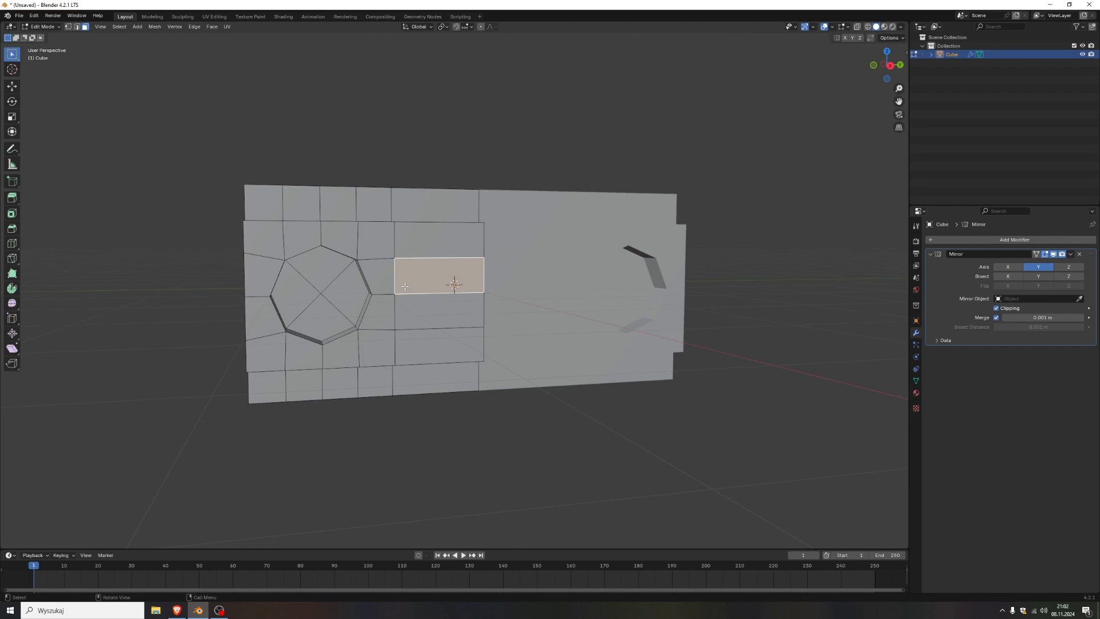
shift+click(436, 317)
middle_drag(459, 410, 484, 427)
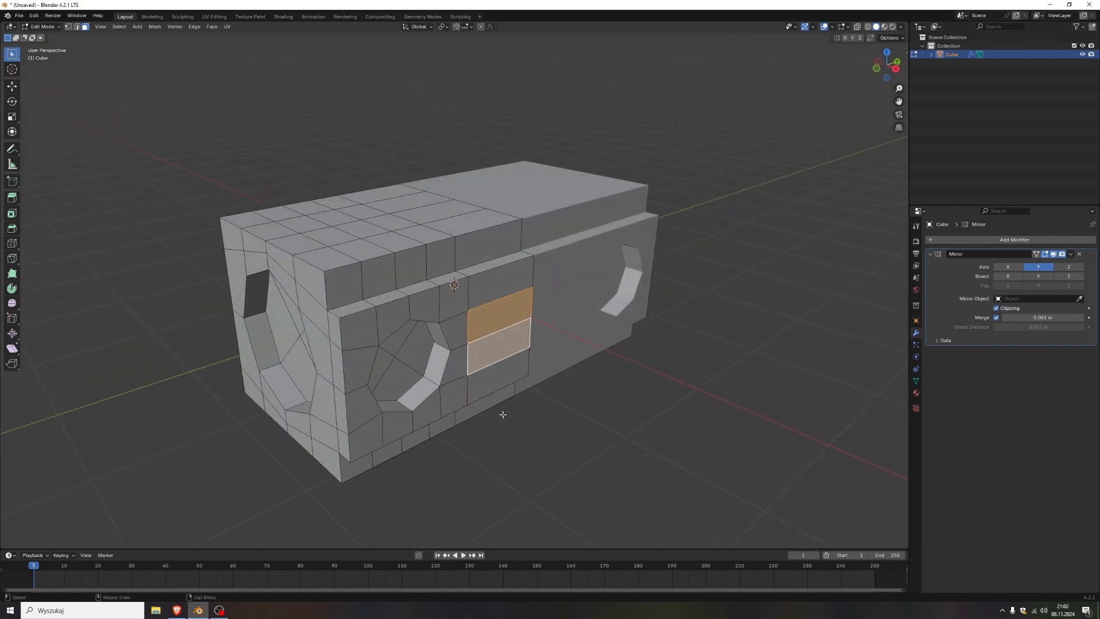
key(alt+e)
click(500, 415)
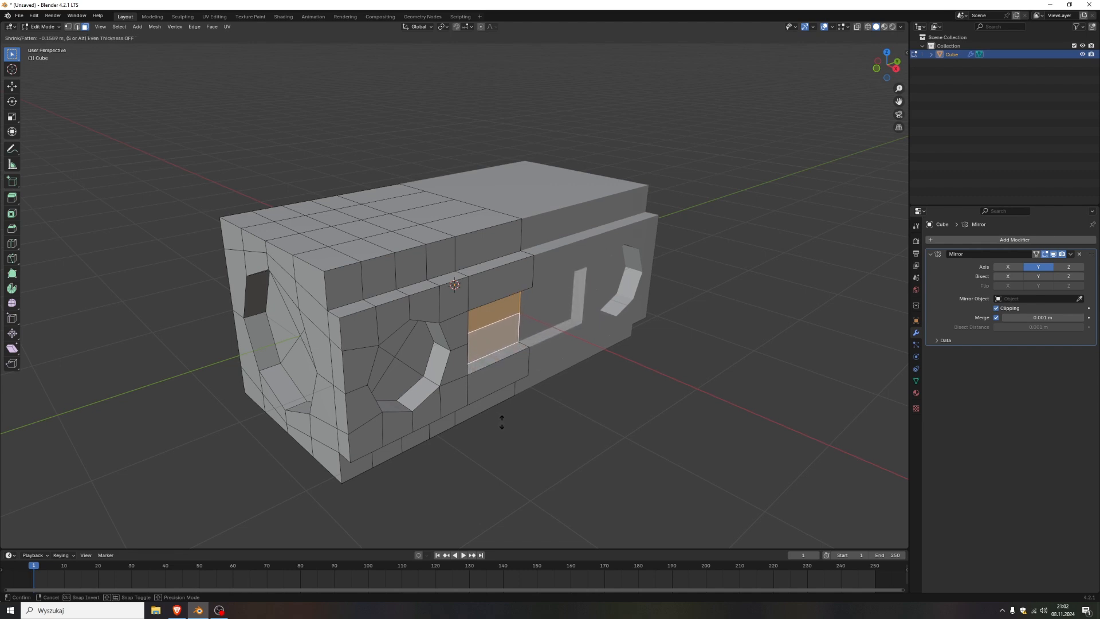
click(502, 422)
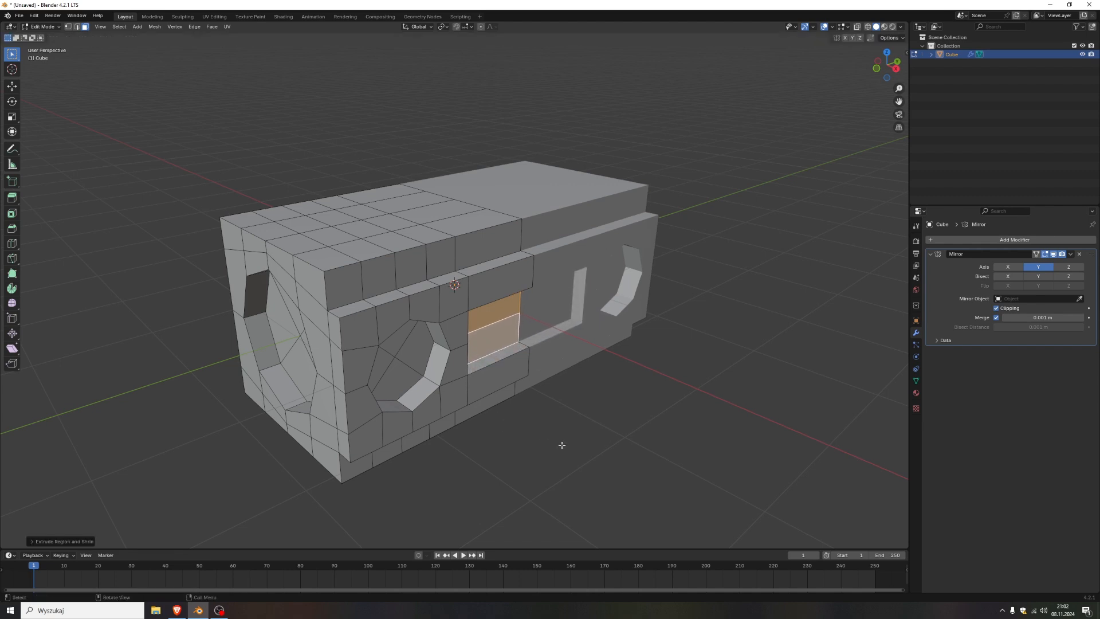
Return to Object Mode and apply Shade Smooth to the block.
mouse_move(561, 444)
middle_down()
mouse_move(472, 420)
mouse_move(592, 445)
mouse_move(608, 444)
mouse_move(616, 426)
mouse_move(555, 439)
mouse_move(587, 433)
mouse_move(574, 433)
middle_up()
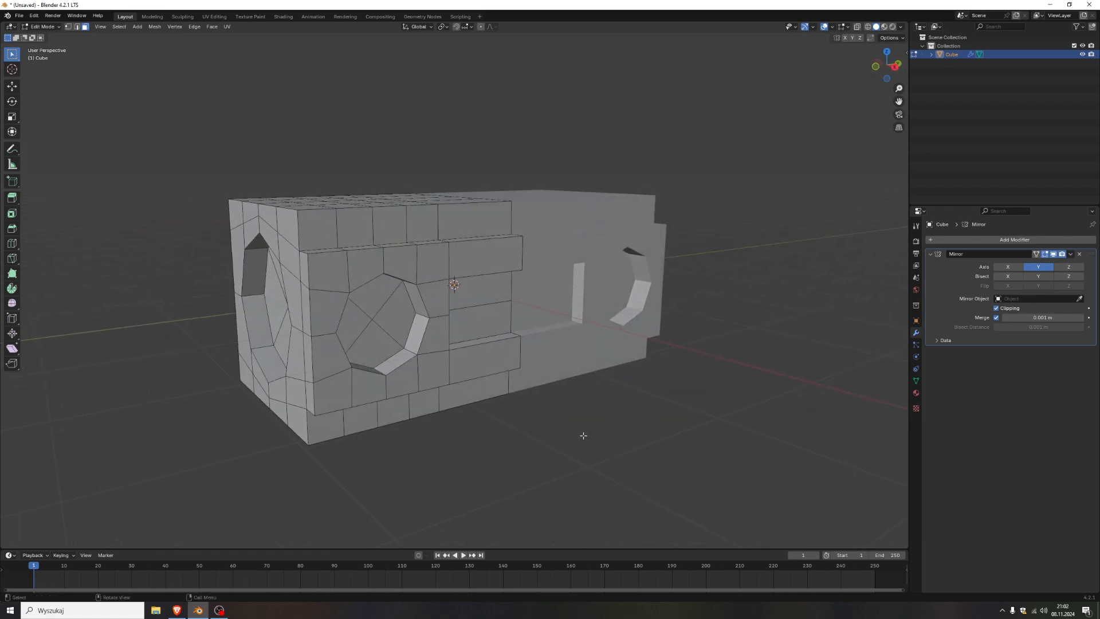
key(Tab)
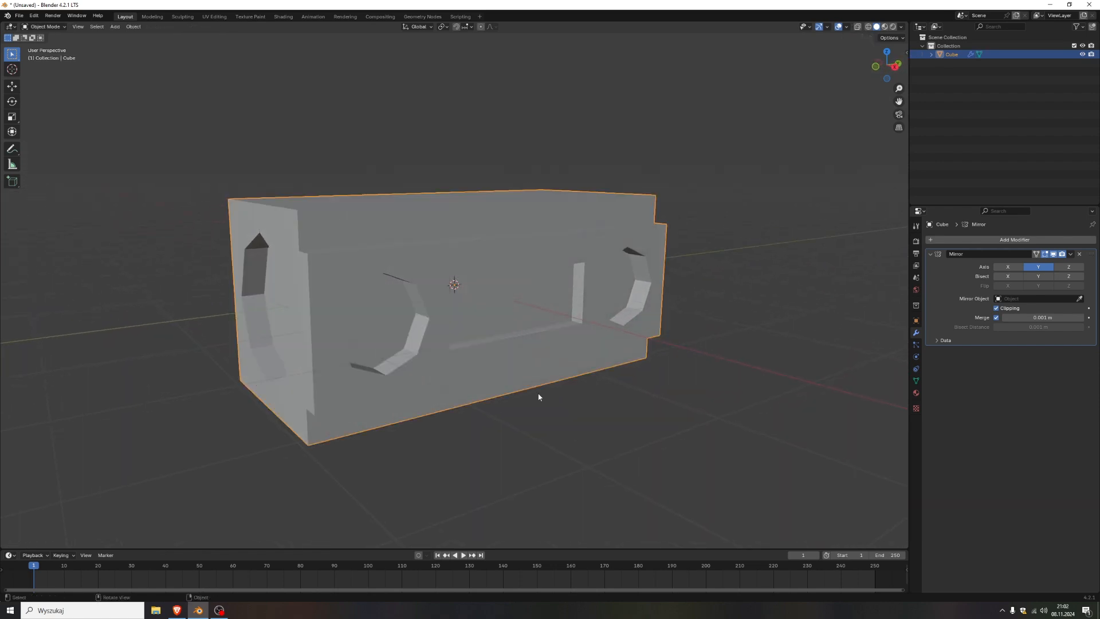
right_click(524, 233)
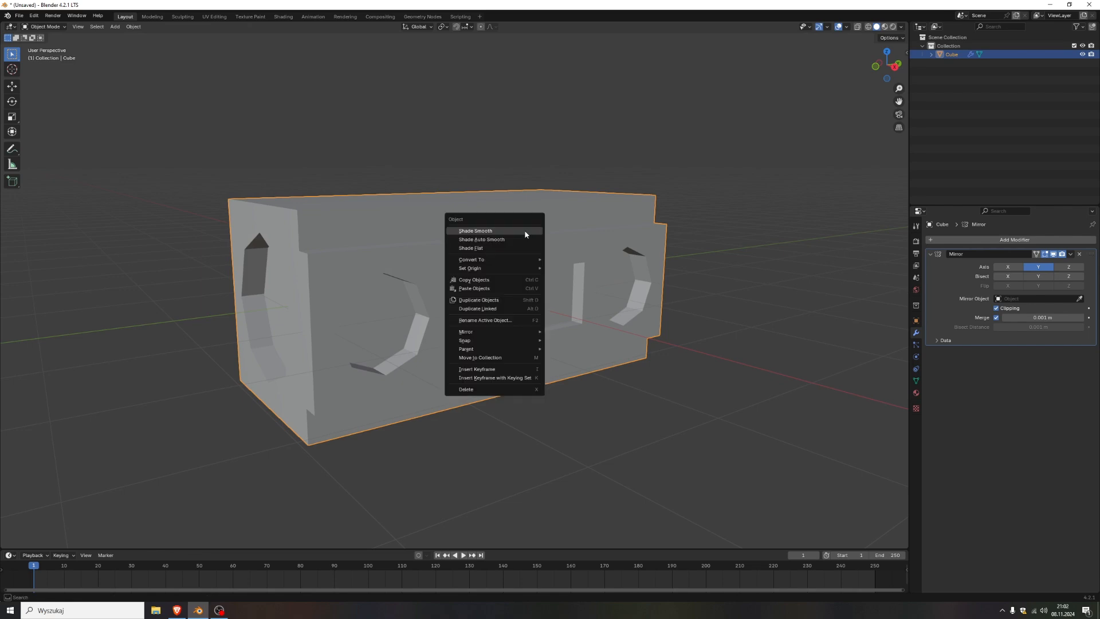
click(523, 231)
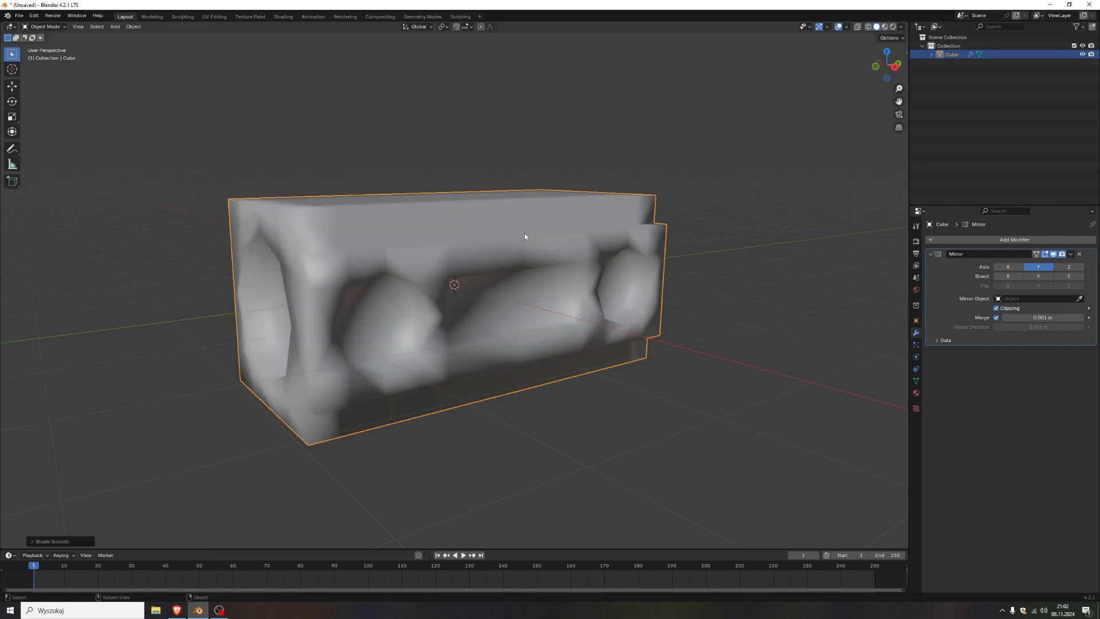
Add a Bevel modifier to the block after its Mirror modifier.
click(1001, 240)
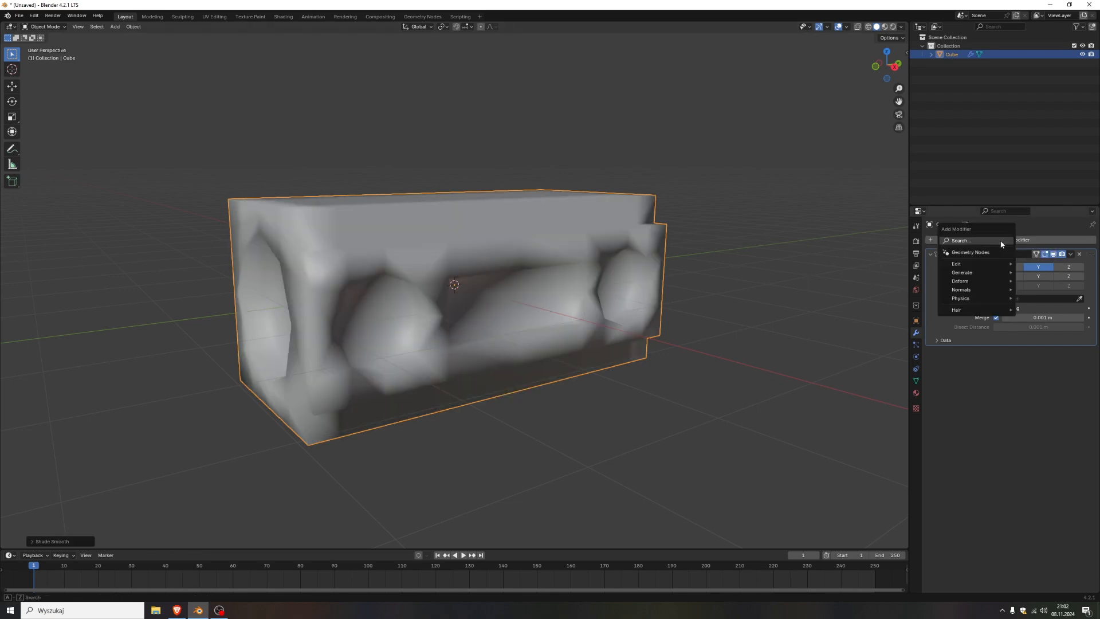
click(996, 243)
text(be)
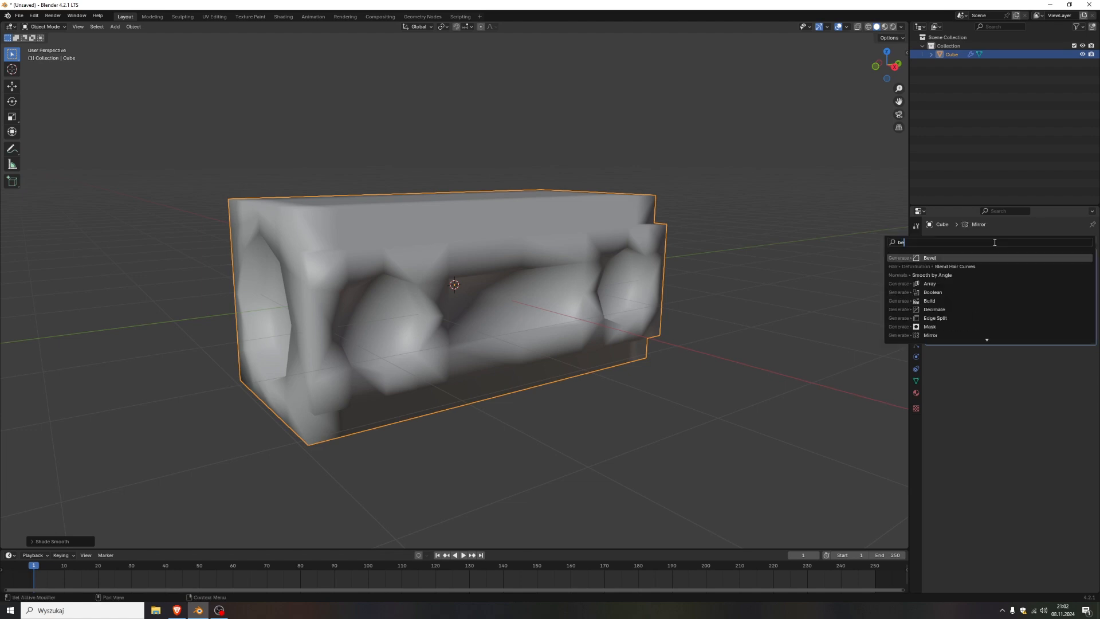
key(Return)
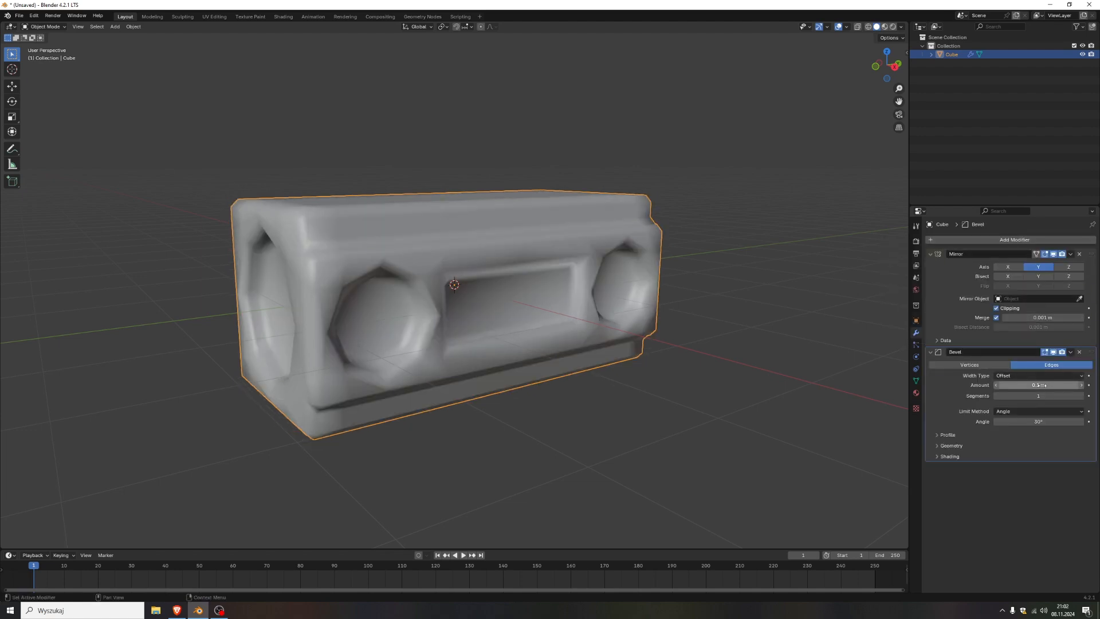
Set the Bevel modifier's amount to 0.008 m and its segments to 2.
click(1030, 385)
click(1023, 384)
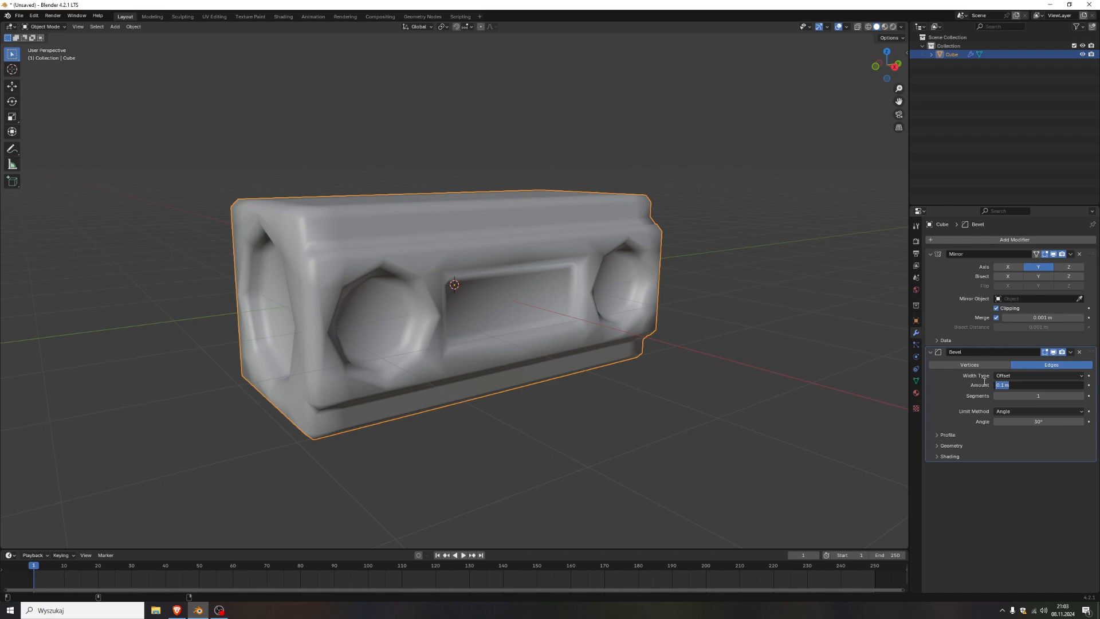
key(Return)
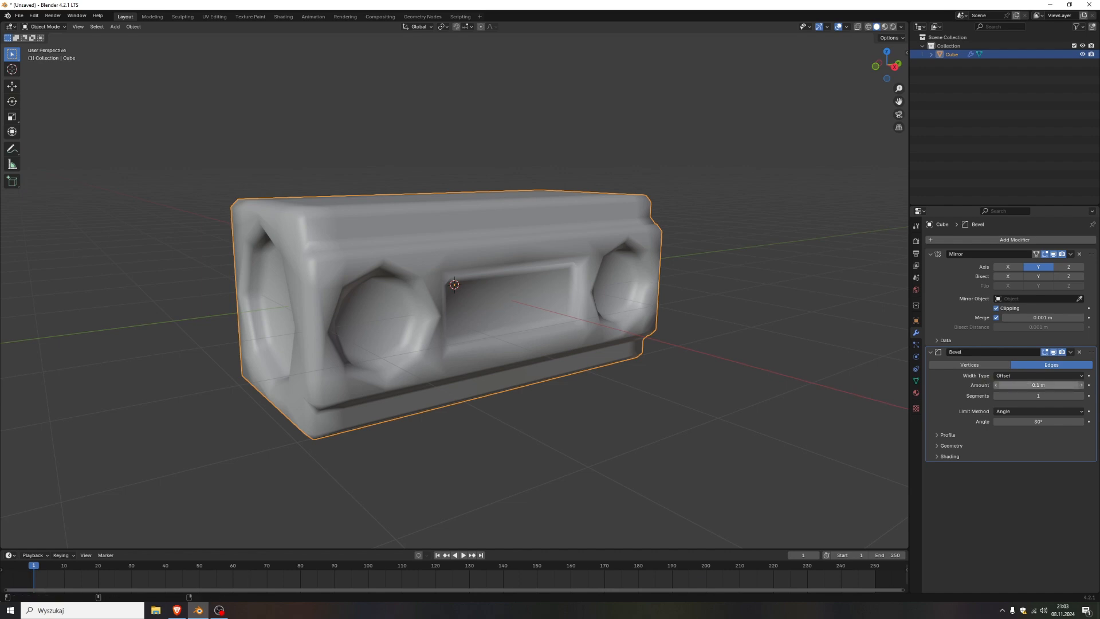
drag(1023, 384, 980, 385)
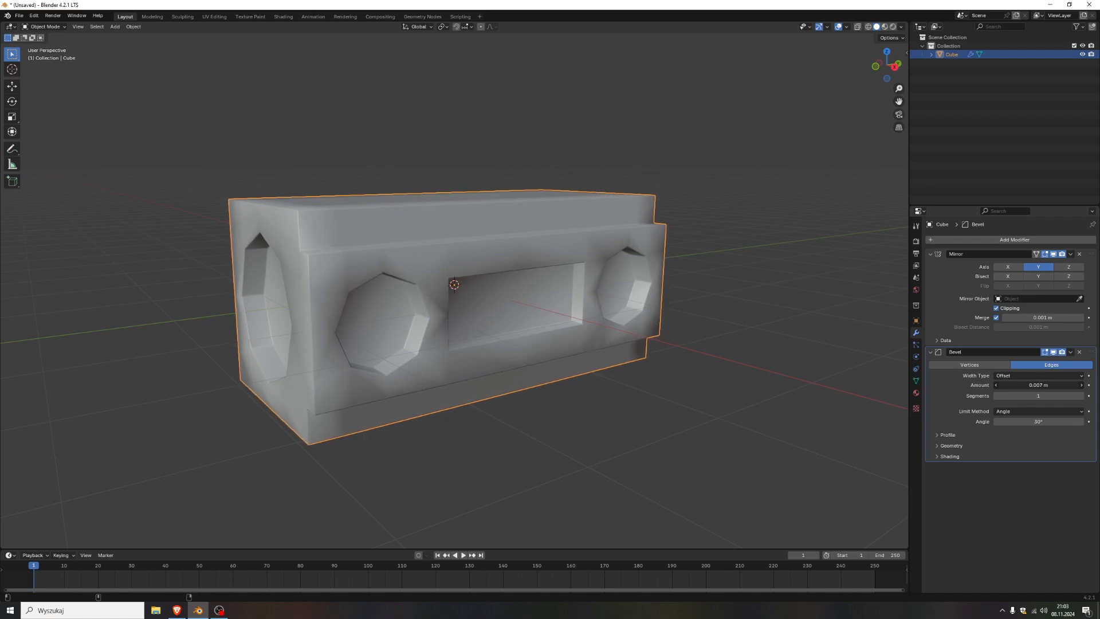
click(1081, 395)
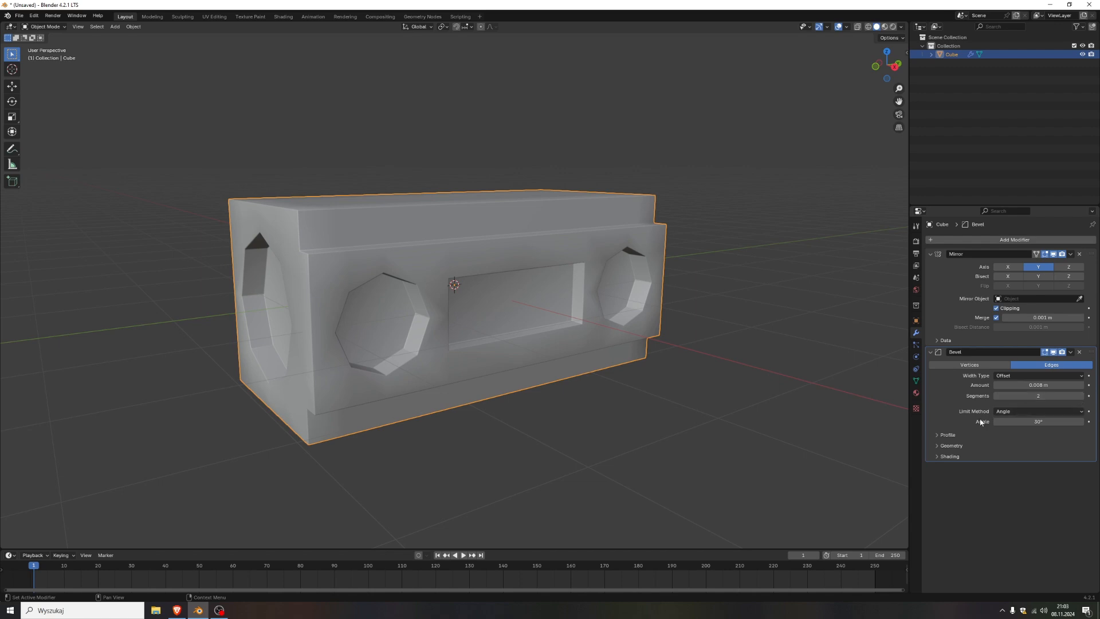
Set the Bevel modifier's outer miter to Arc.
click(940, 445)
click(1007, 458)
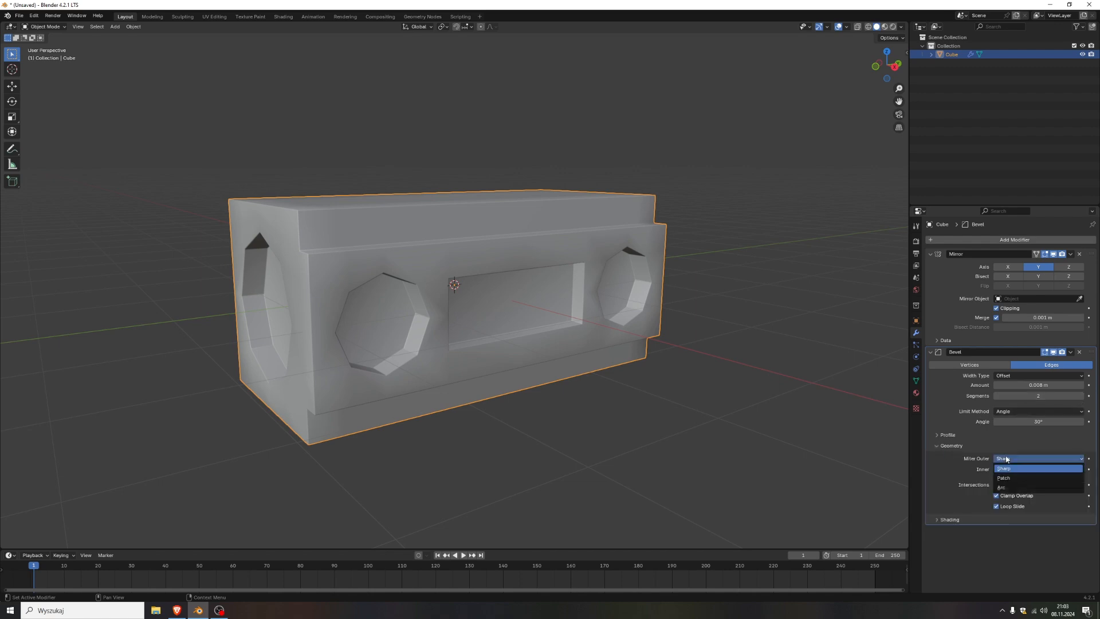
click(1002, 487)
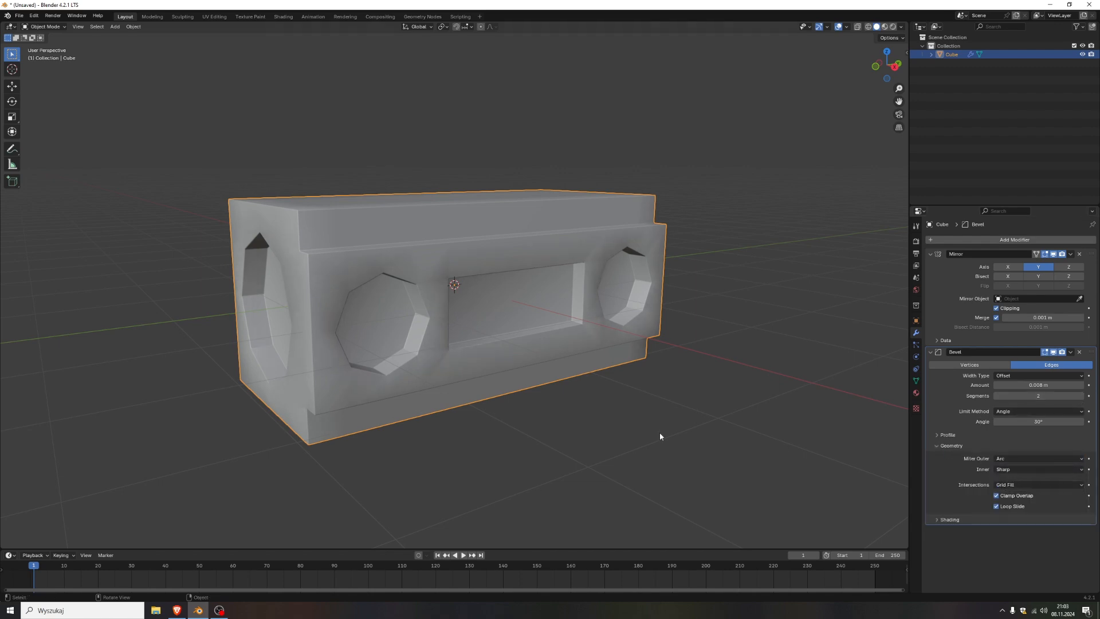
Add a Subdivision Surface modifier to the block and raise its viewport levels.
middle_drag(658, 437, 560, 405)
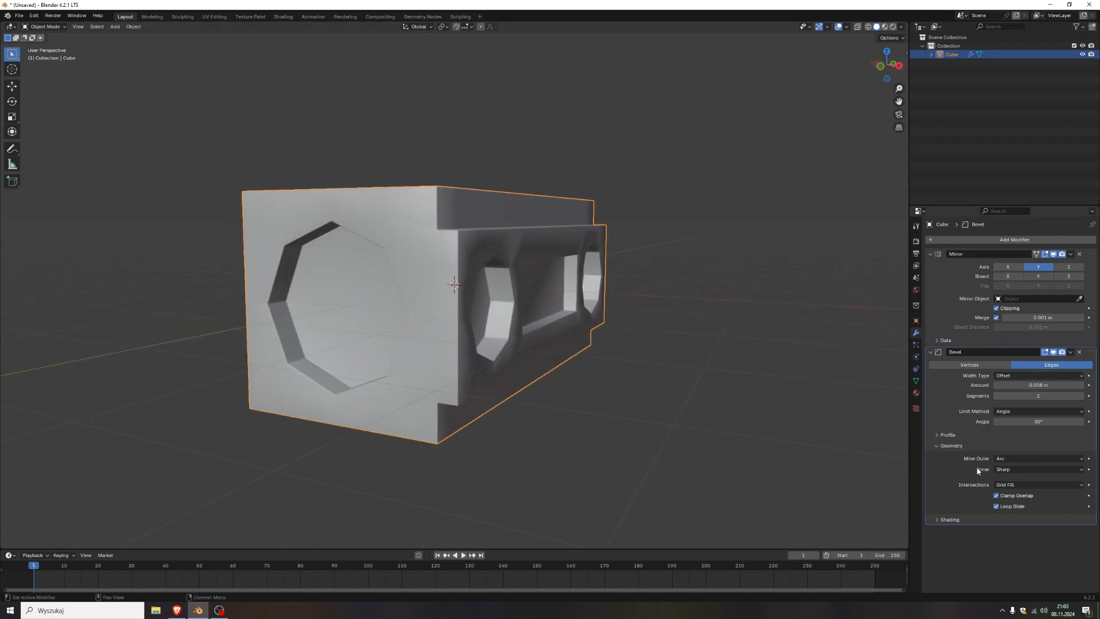
click(1020, 240)
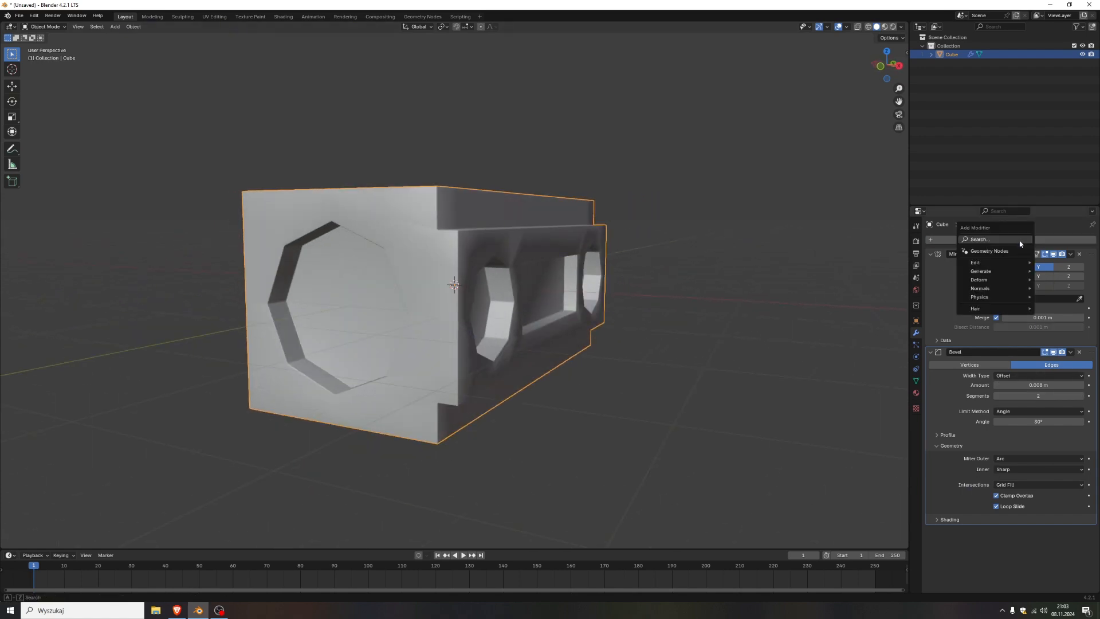
text(sub)
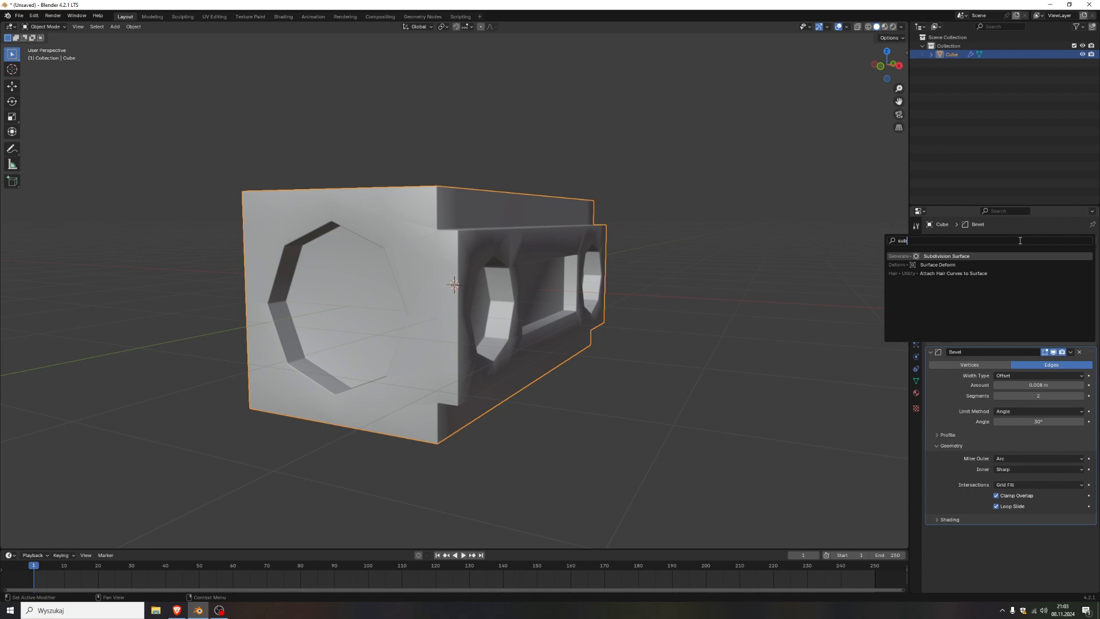
key(Return)
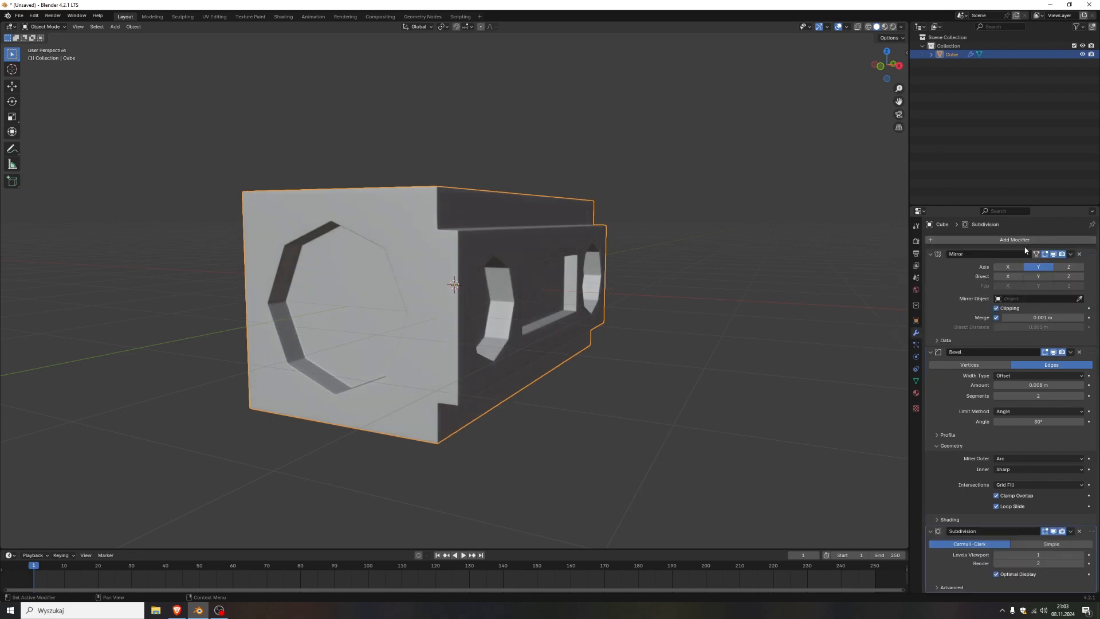
middle_drag(714, 329, 666, 332)
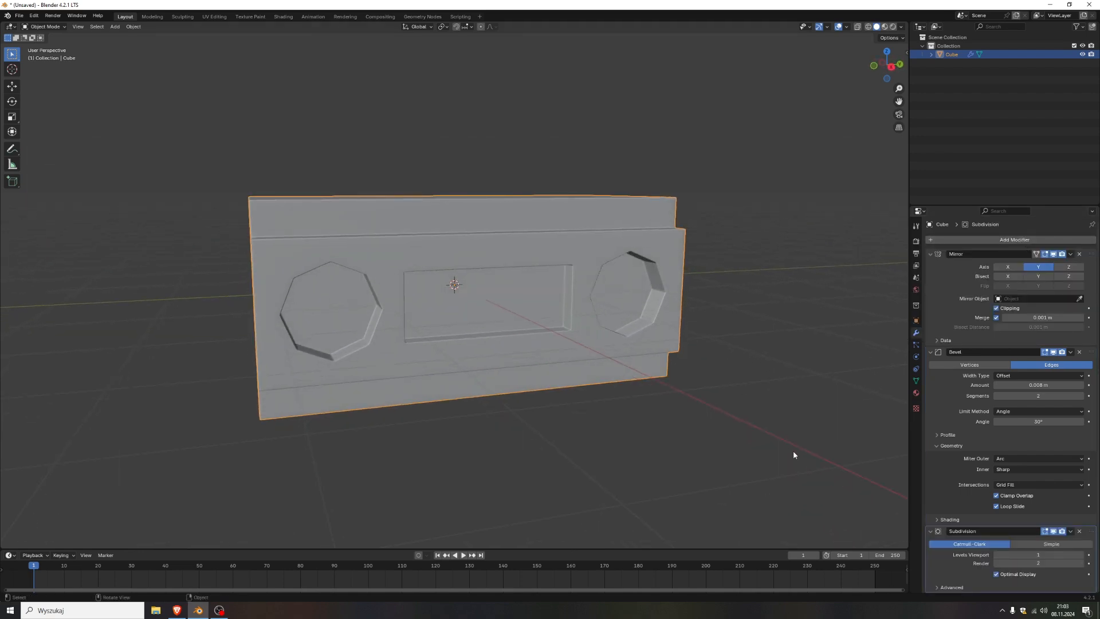
click(1081, 555)
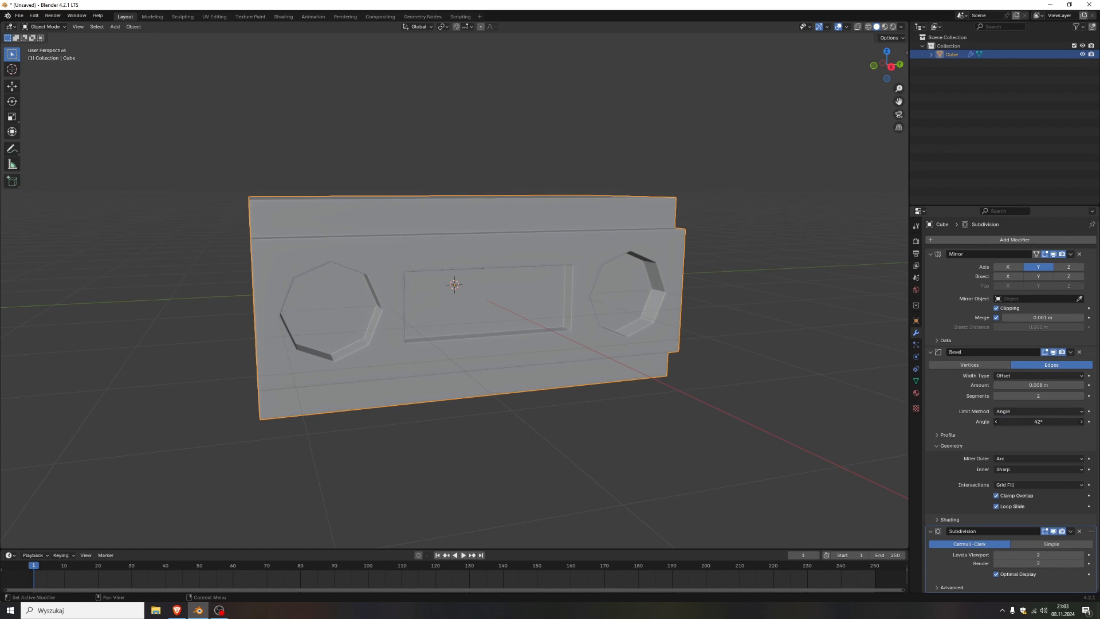
Set the Bevel modifier's limit angle to 48° and deselect the block.
drag(1038, 421, 1049, 421)
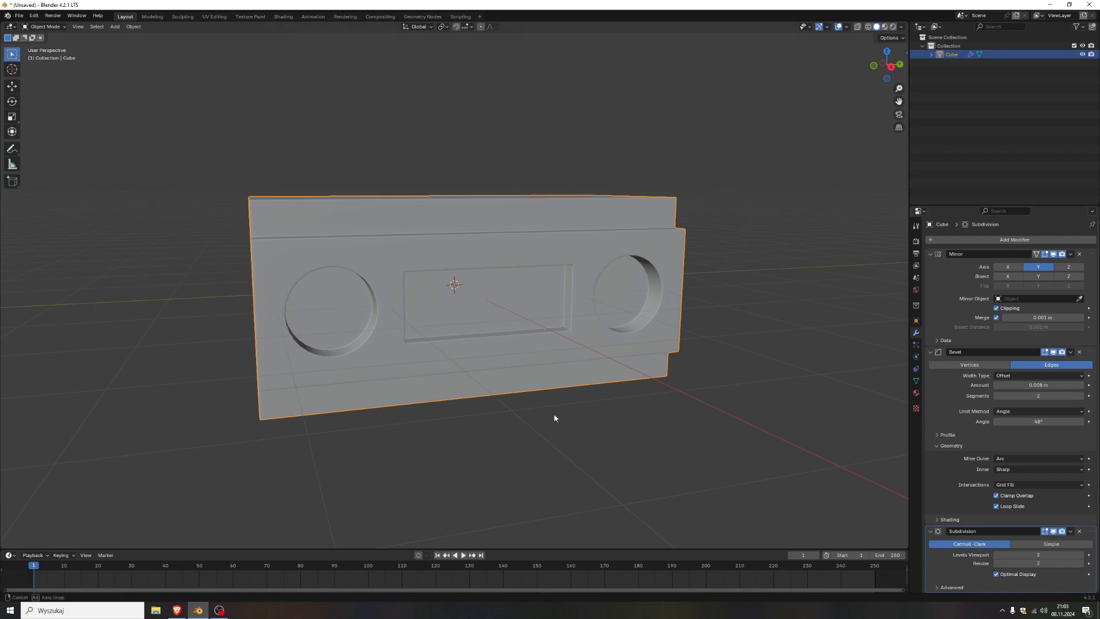
middle_drag(555, 417, 686, 429)
click(606, 445)
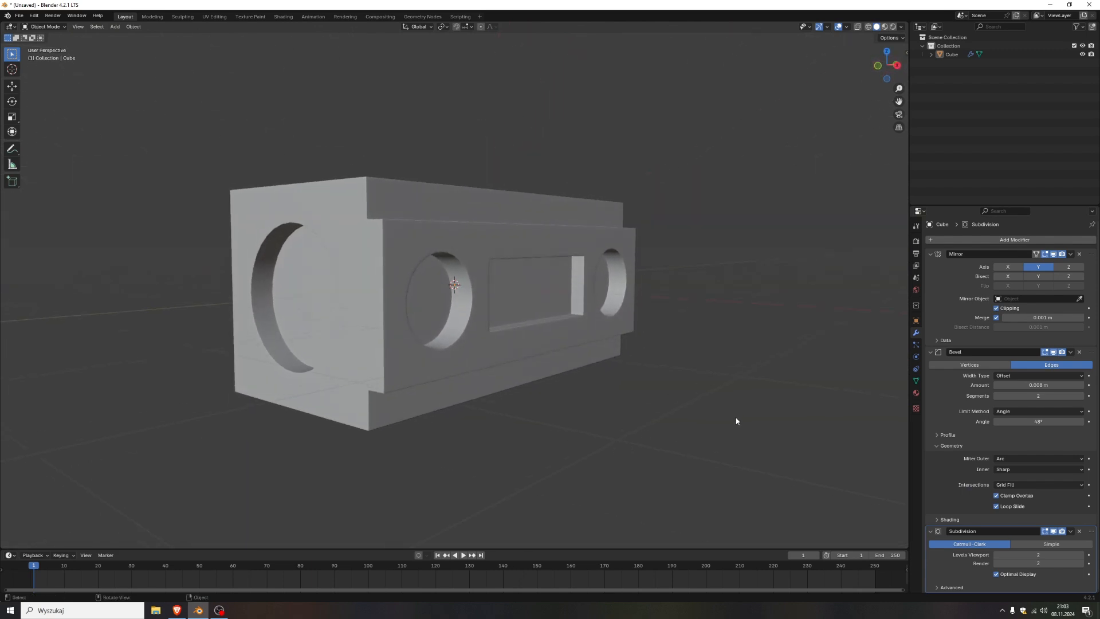